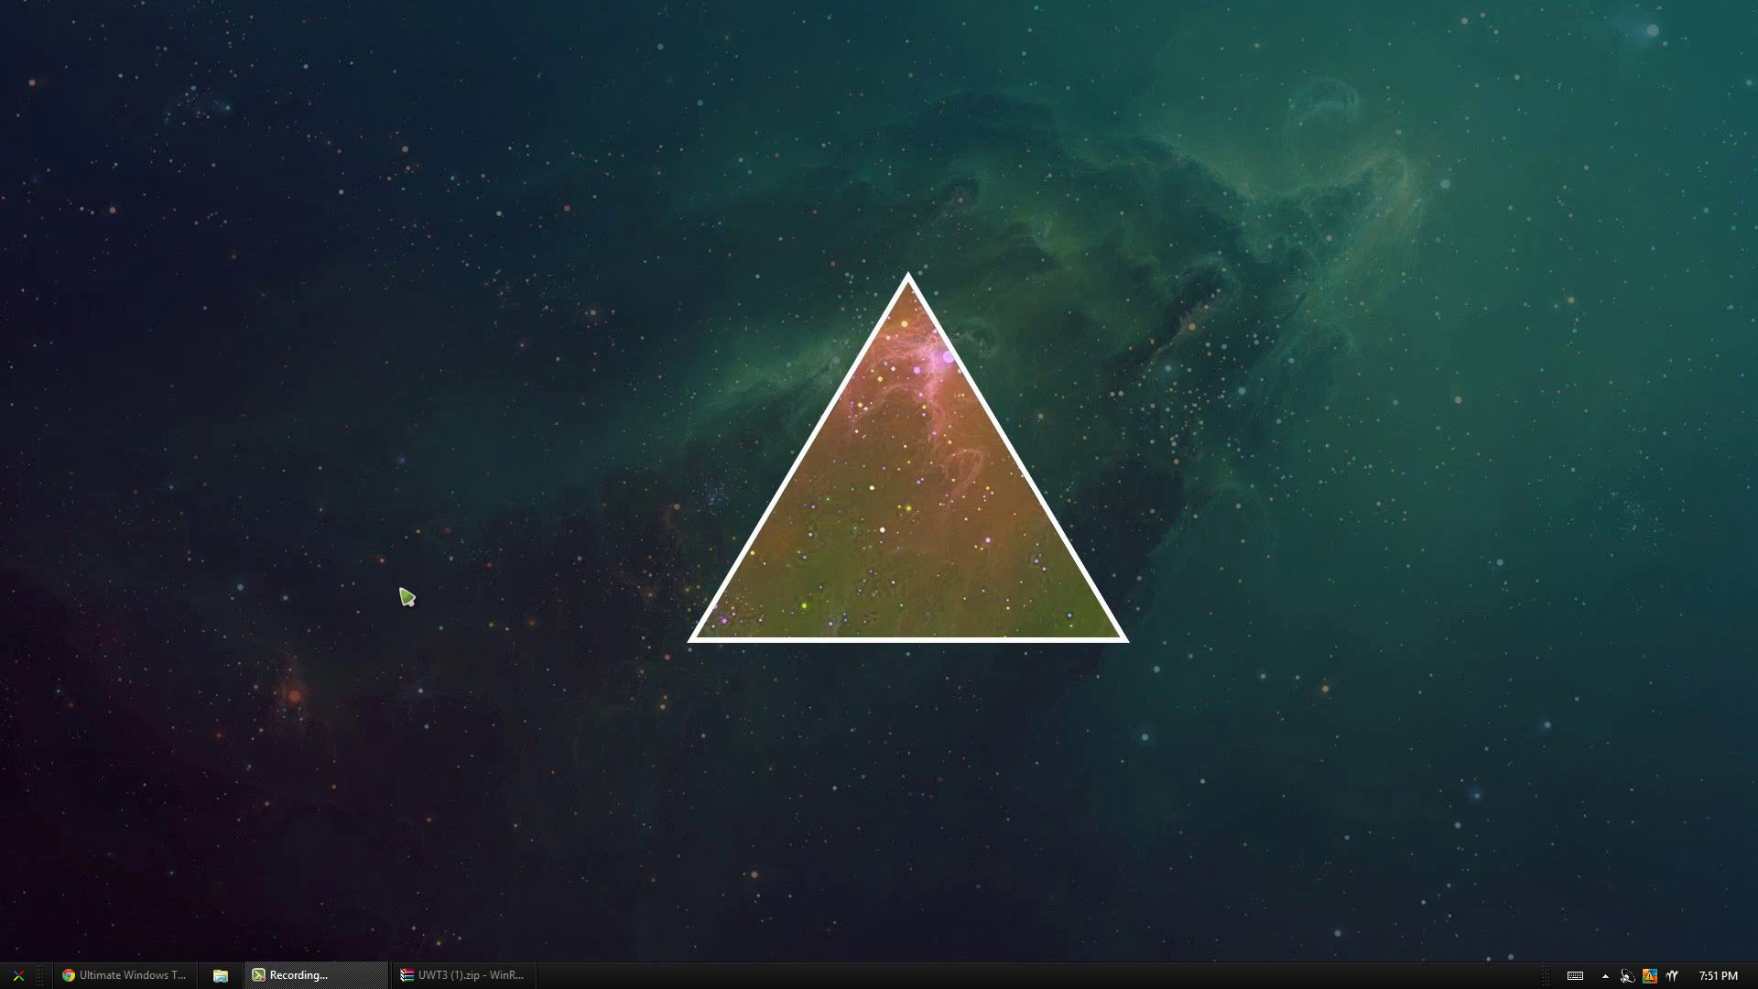
Read through the Ultimate Windows Tweaker 3.0 web page, covering its size, number of tweaks, usage instructions and features.
left_click(128, 975)
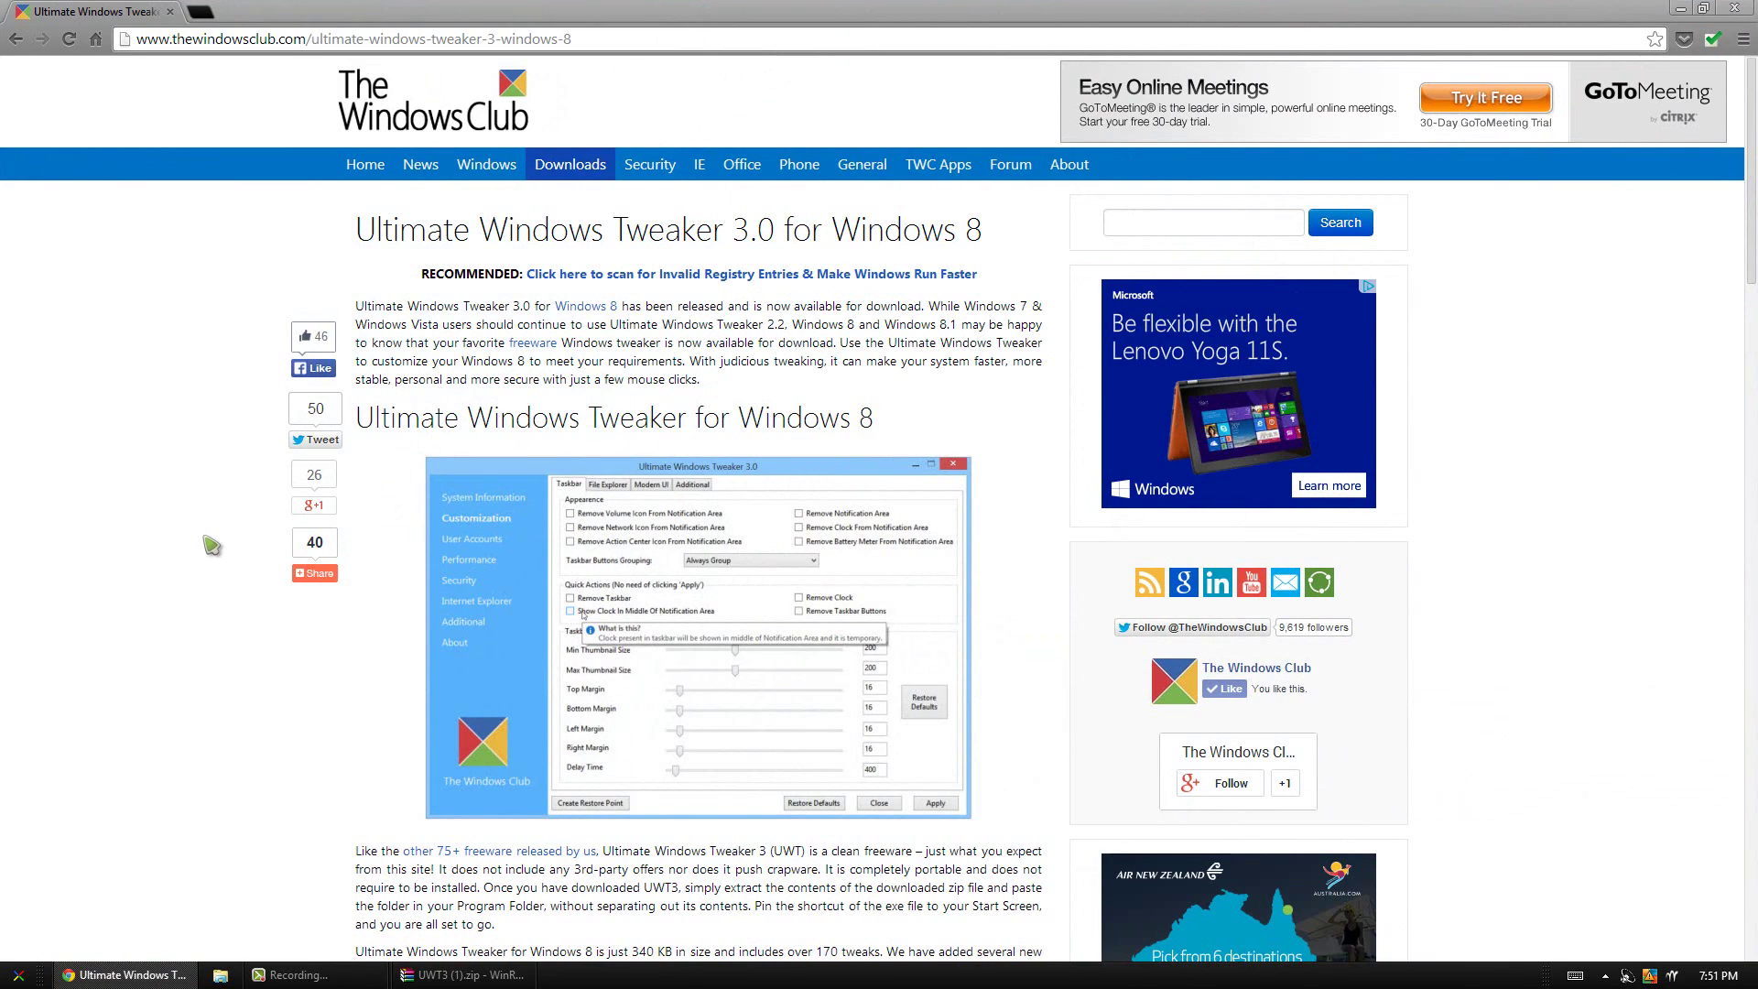
scroll(212, 546, "down", 4)
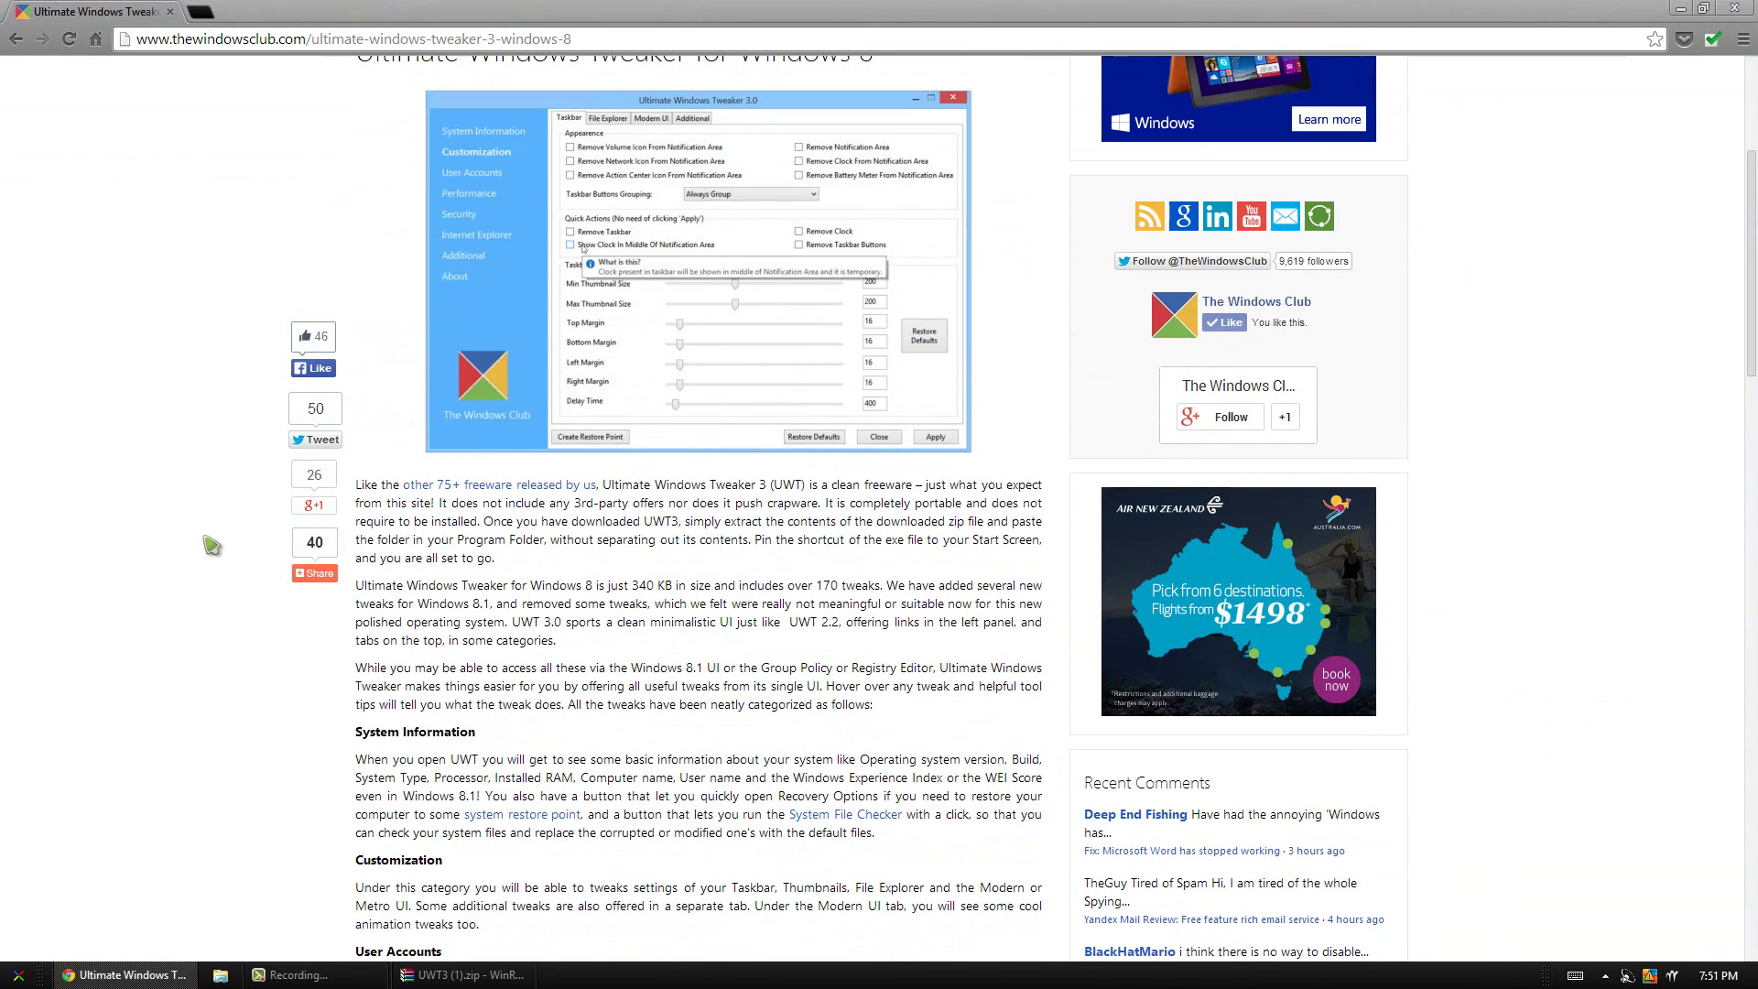
scroll(212, 545, "down", 2)
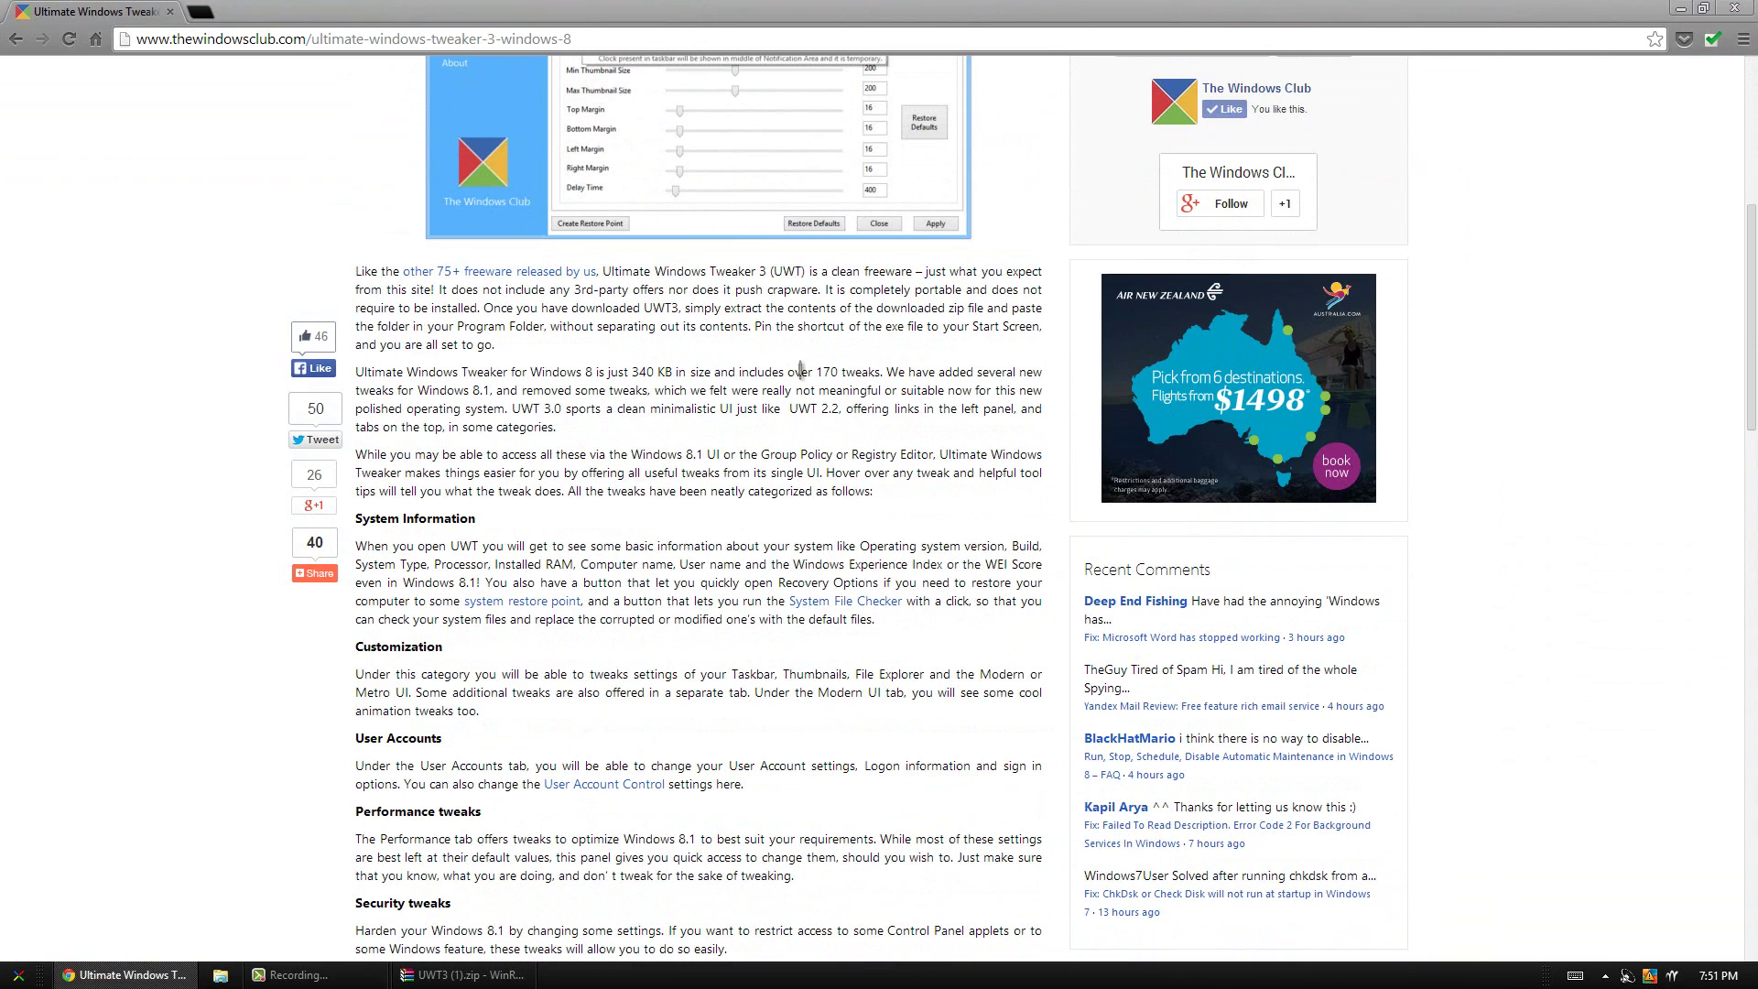
left_click_drag(810, 371, 882, 373)
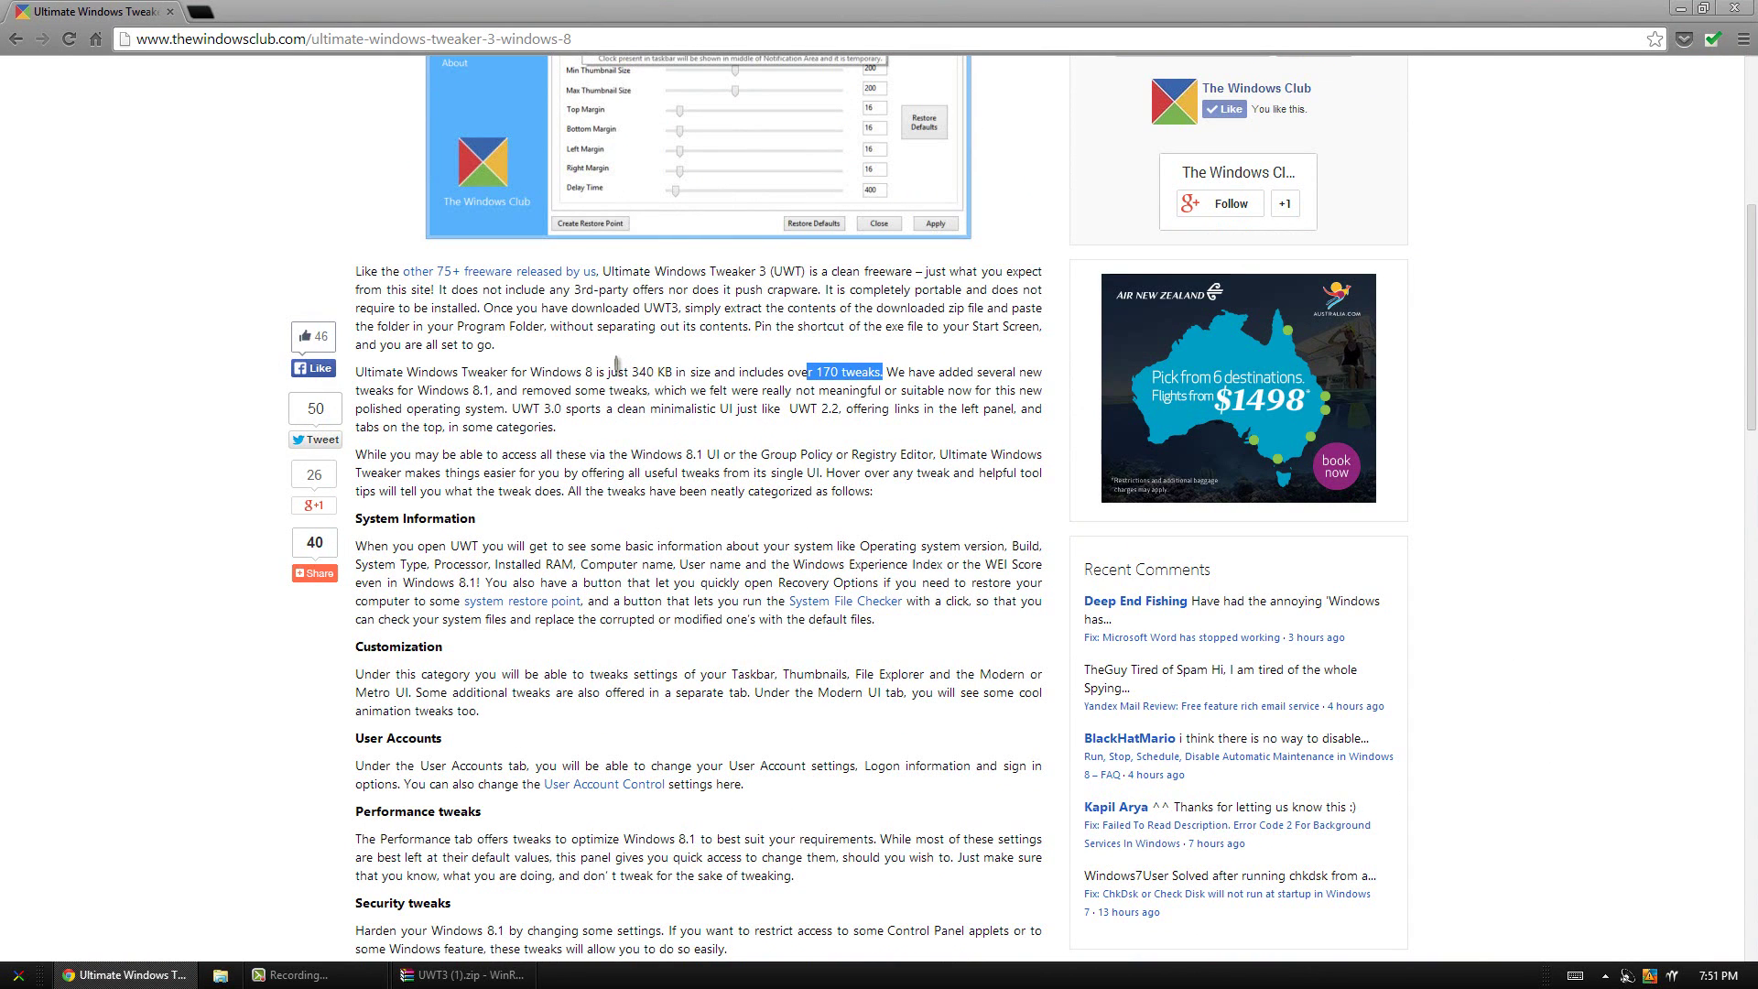
left_click_drag(600, 370, 683, 378)
left_click(683, 378)
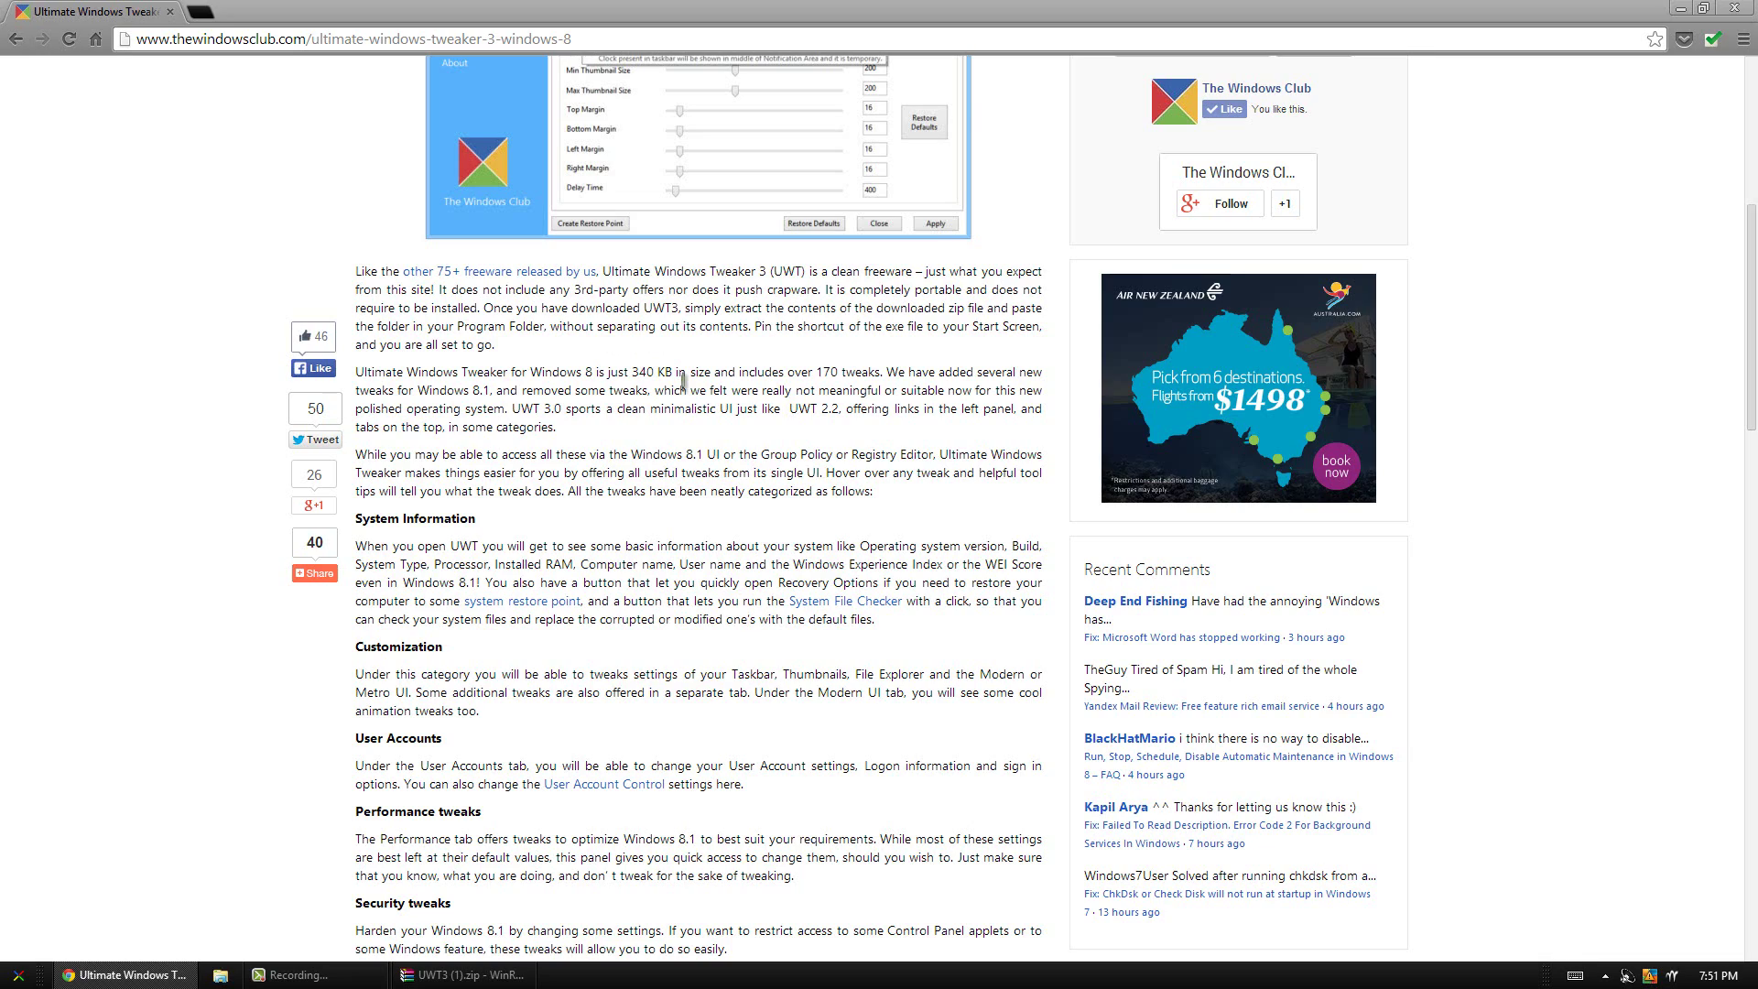
scroll(687, 384, "down", 3)
scroll(688, 391, "down", 3)
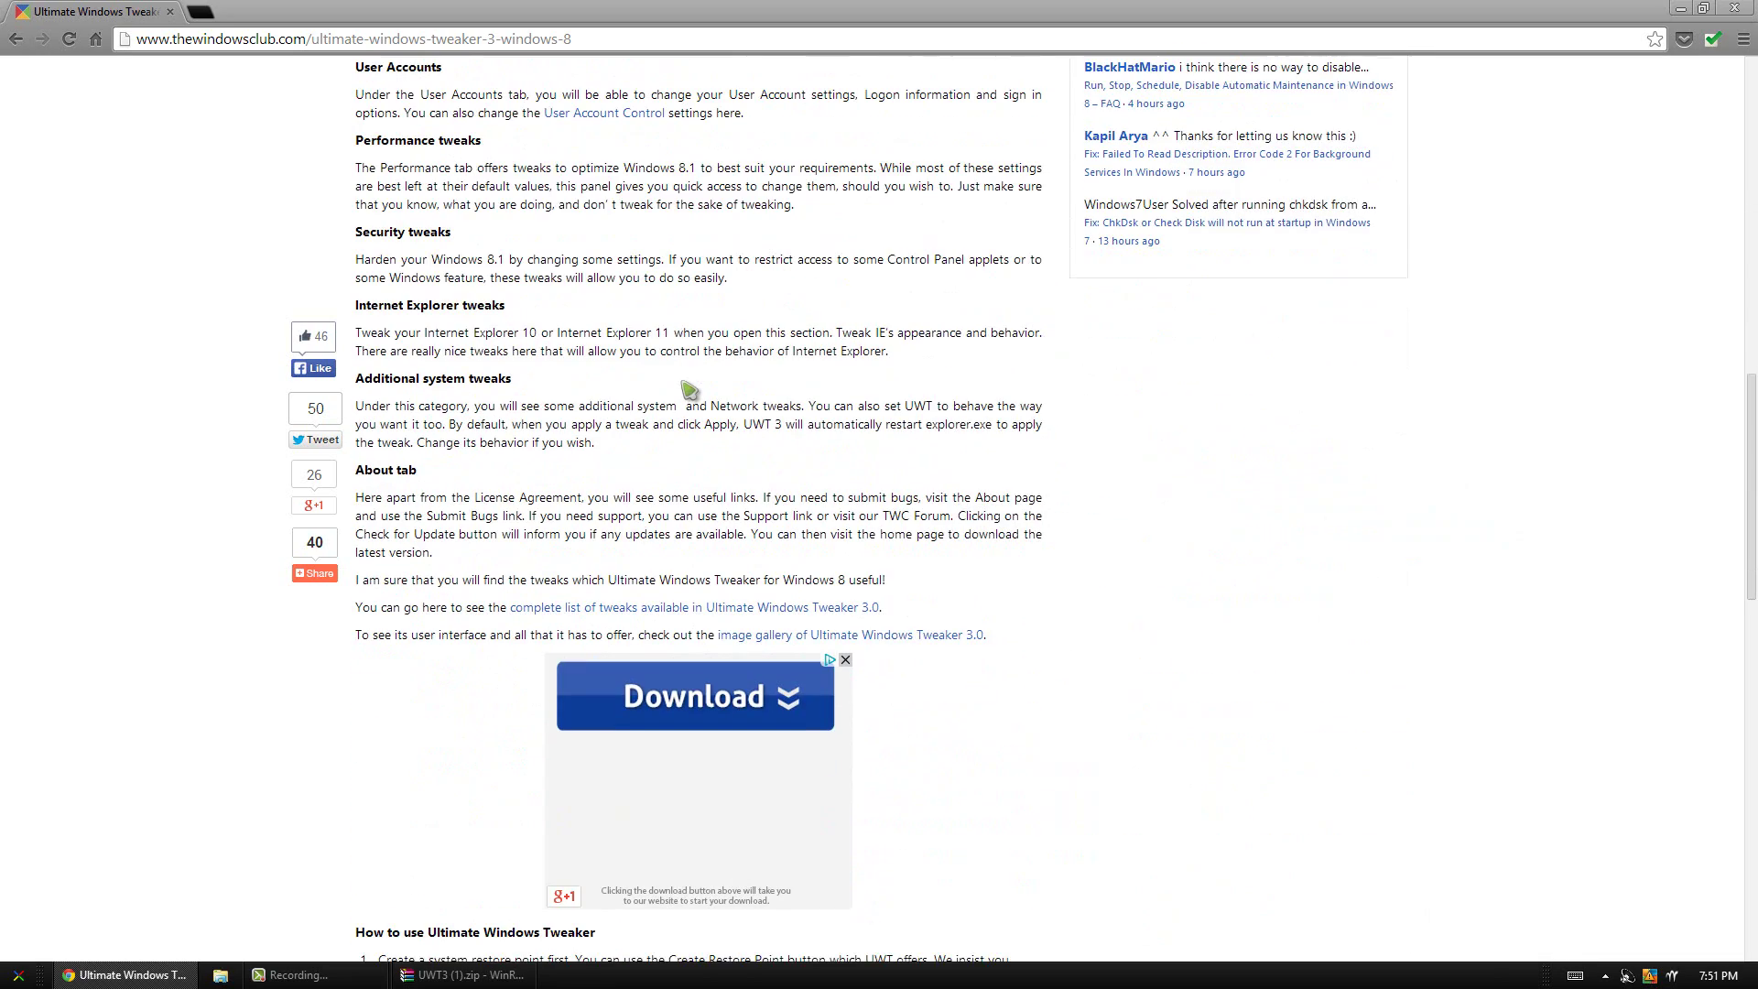
scroll(689, 391, "down", 6)
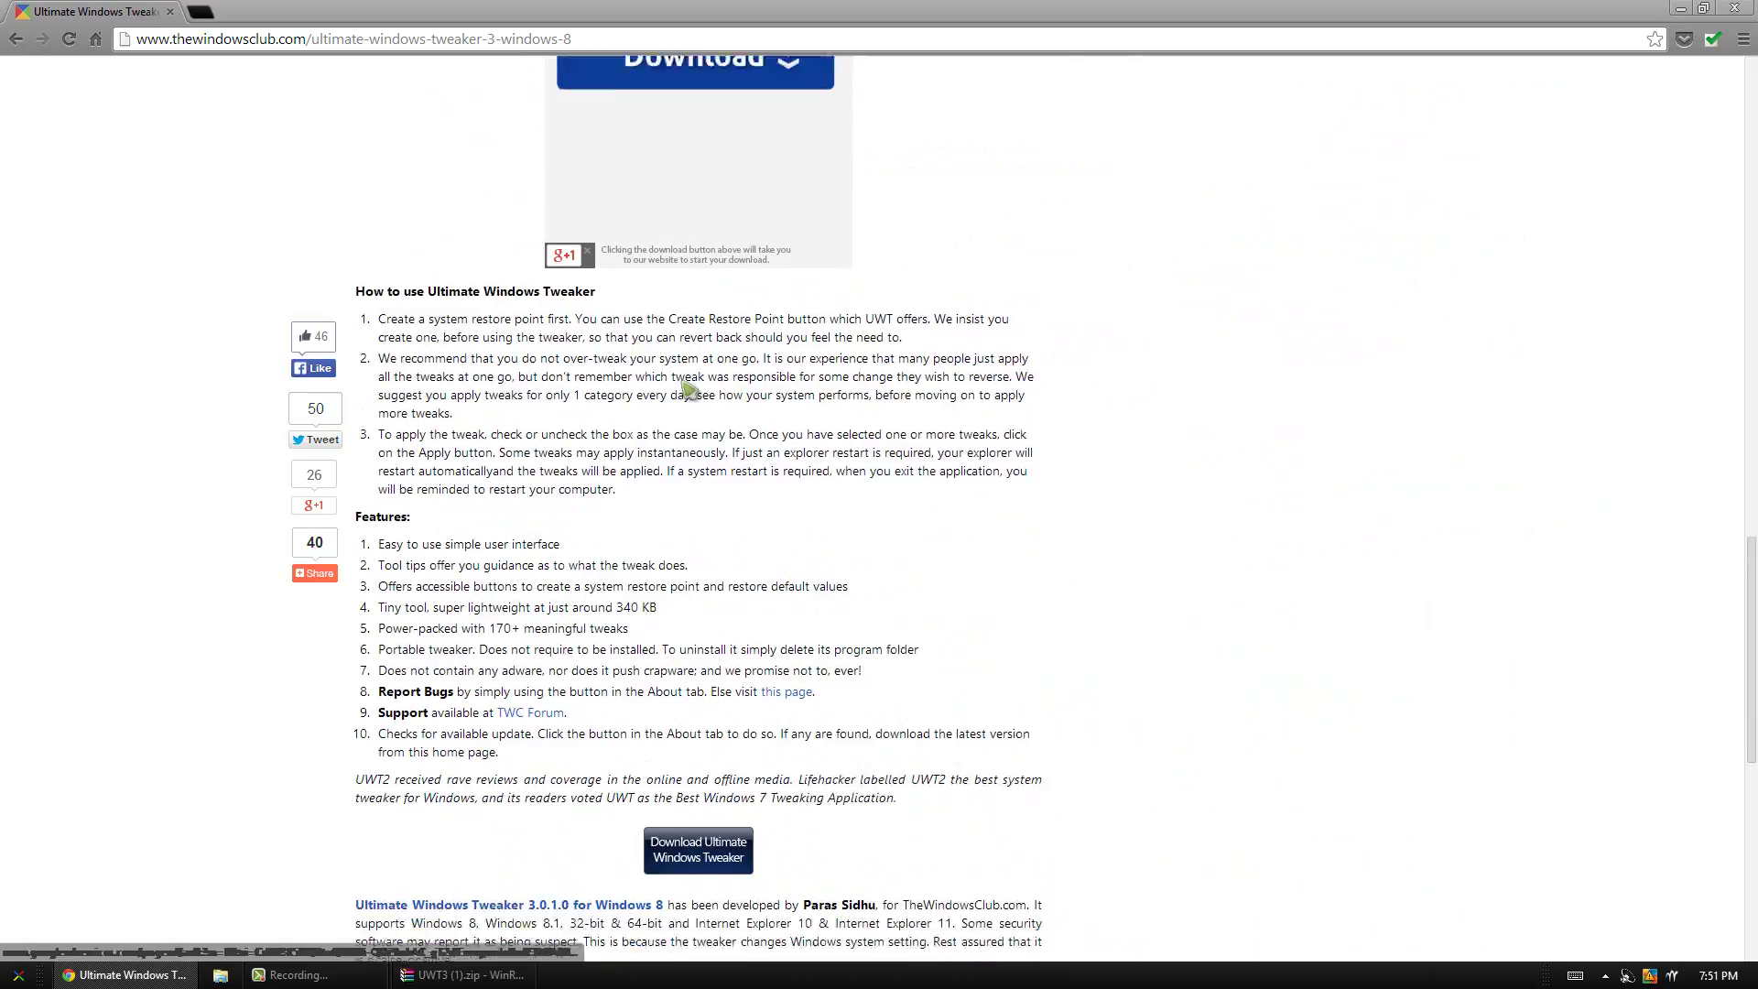
scroll(819, 787, "down", 1)
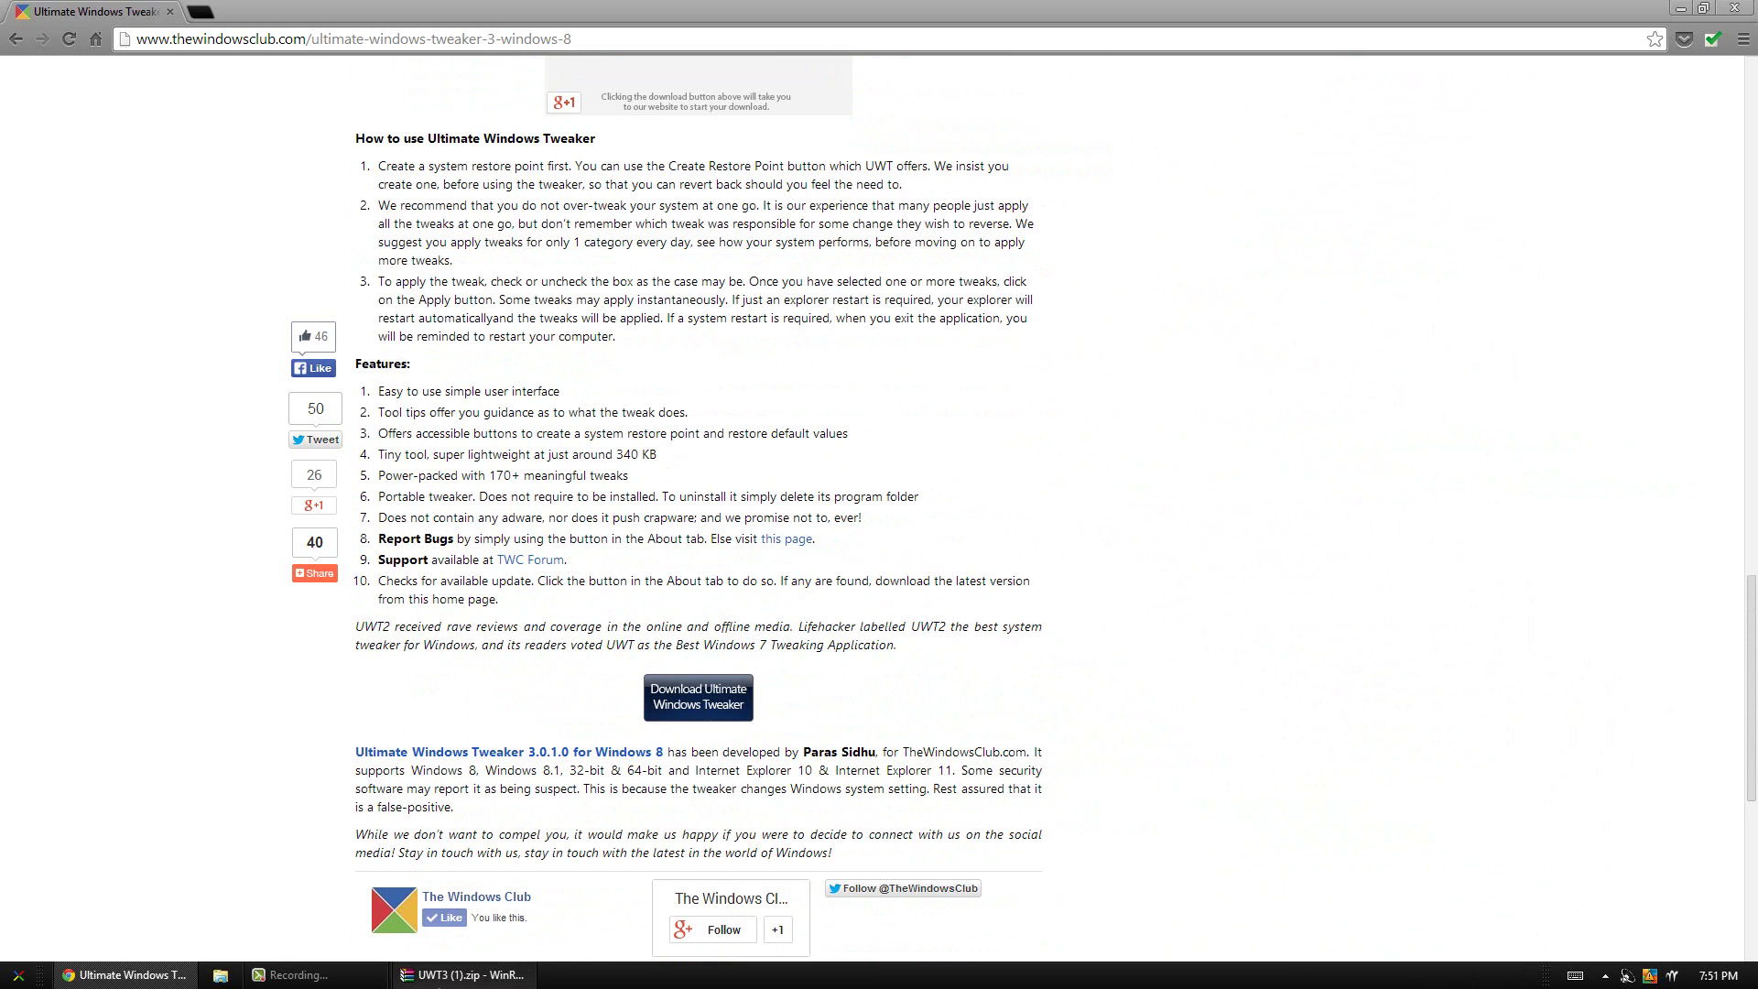
left_click(1730, 9)
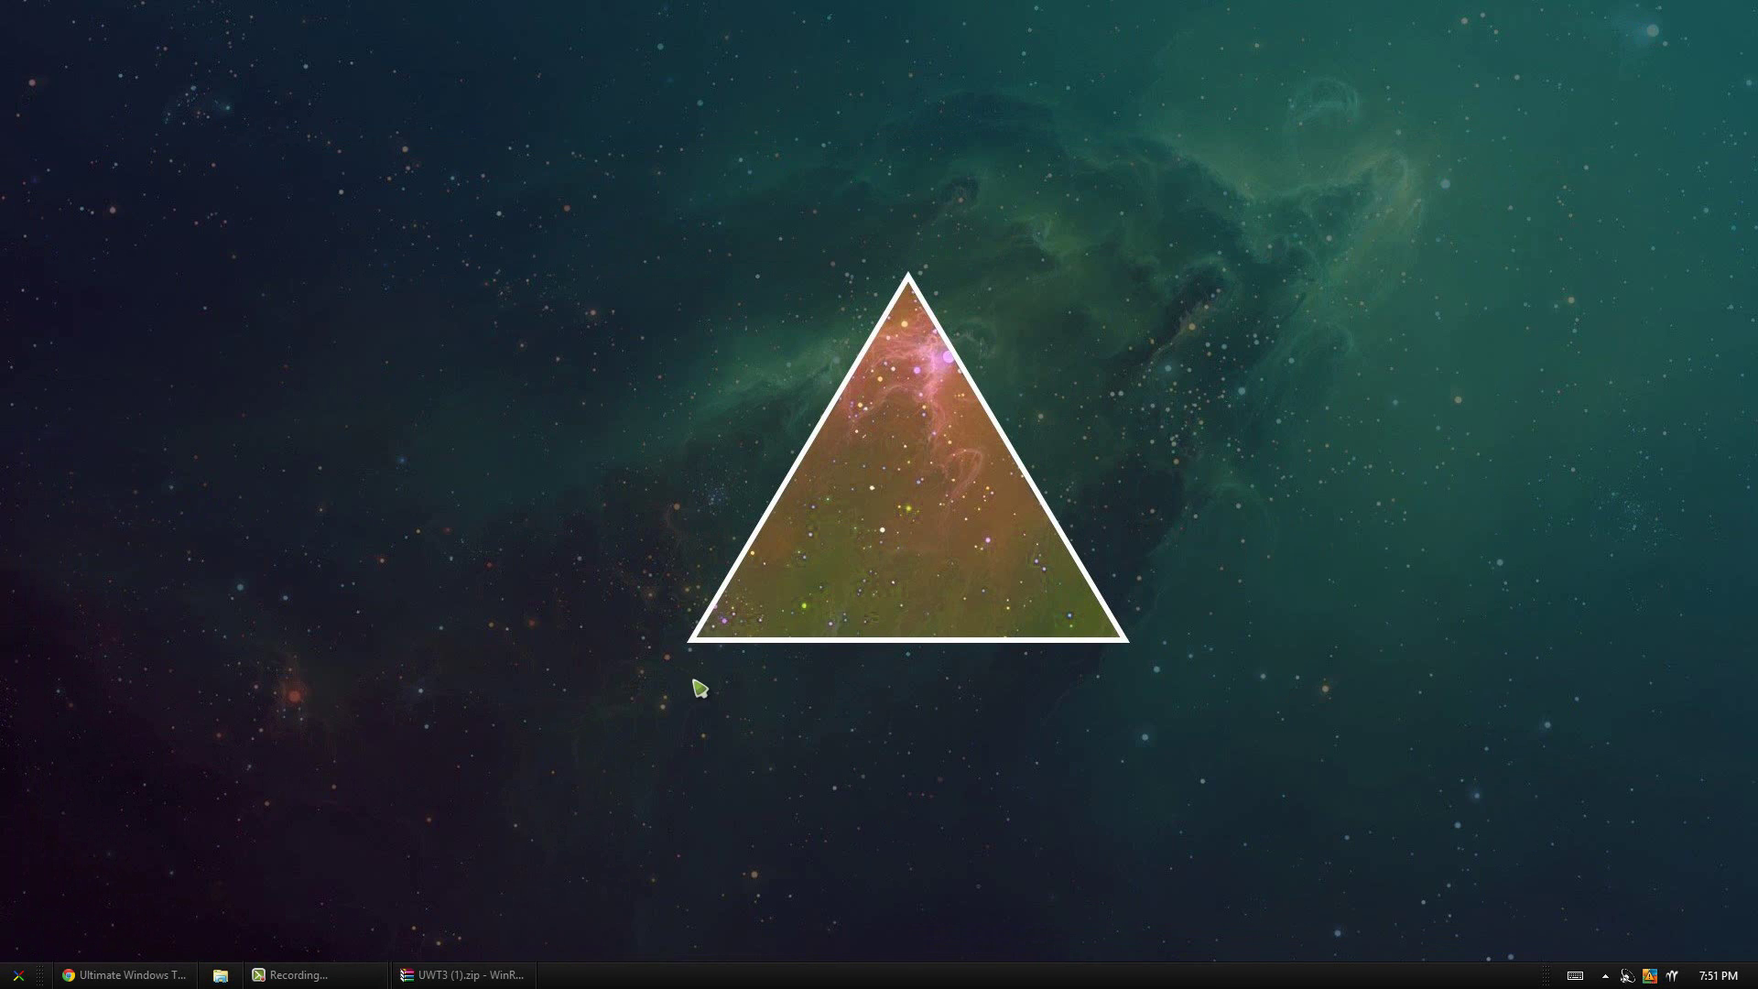
Switch to the UWT3 (1).zip archive and launch Ultimate Windows Tweaker 3.exe from its Ultimate Windows Tweaker 3.0.1.0 folder.
left_click(463, 974)
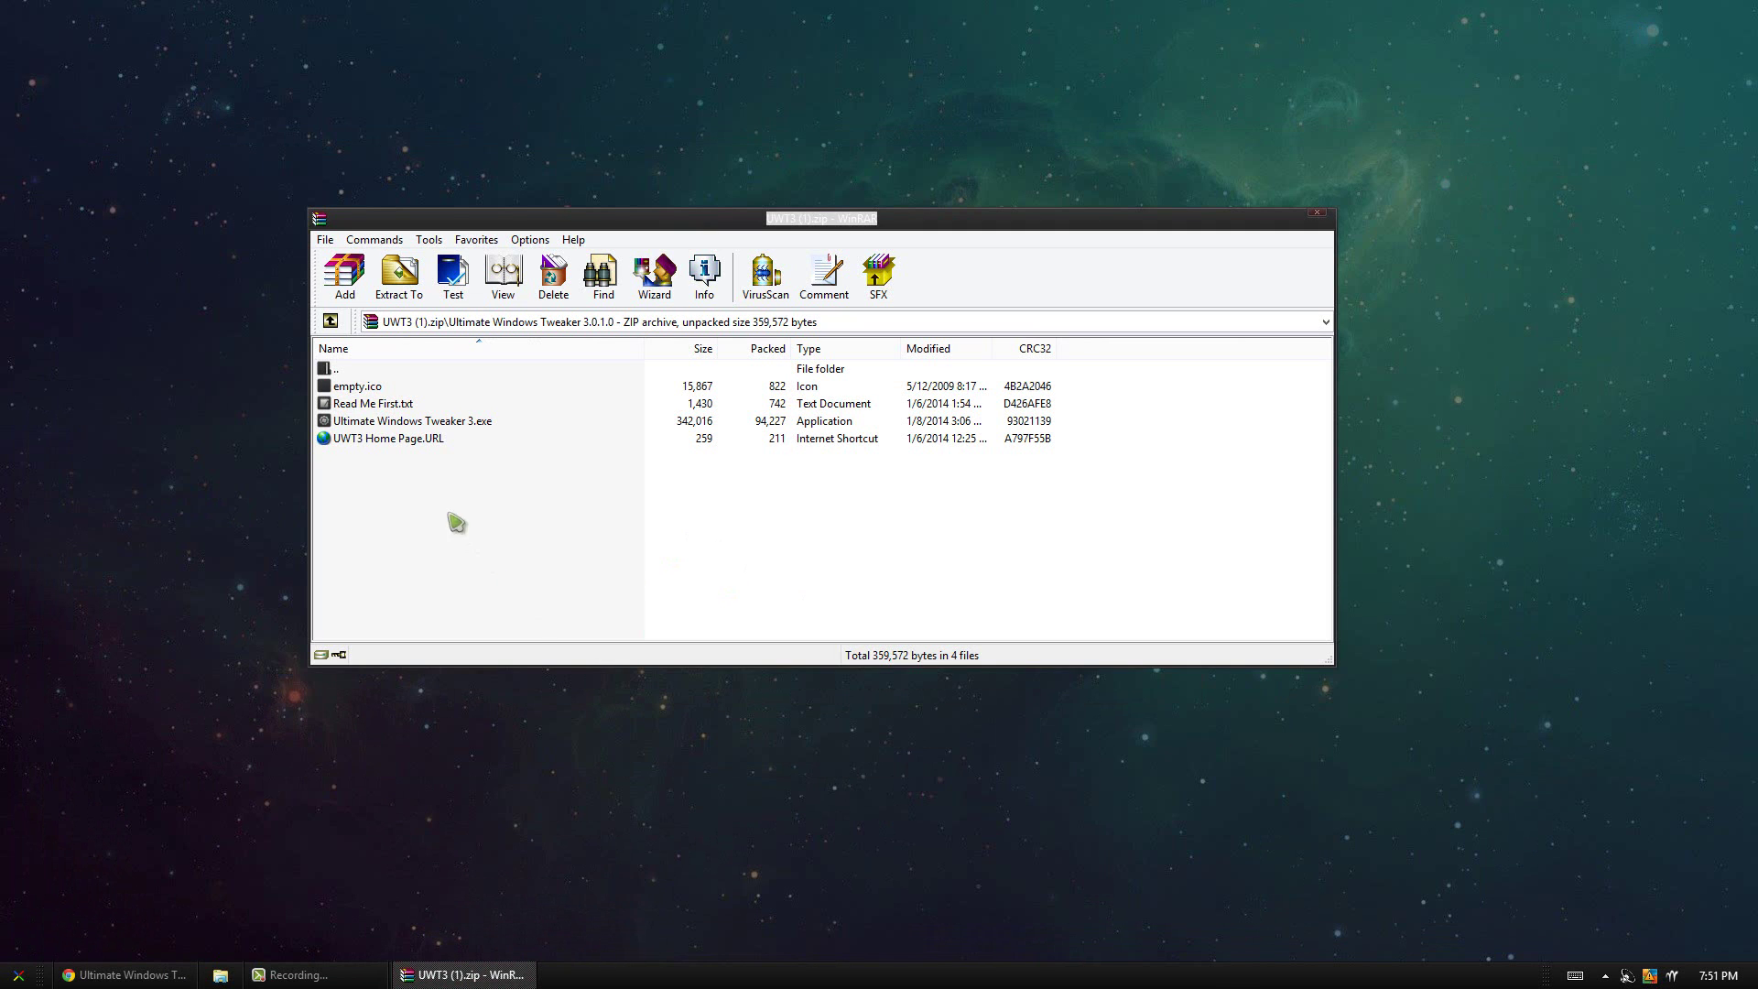
left_click(378, 370)
double_click(378, 370)
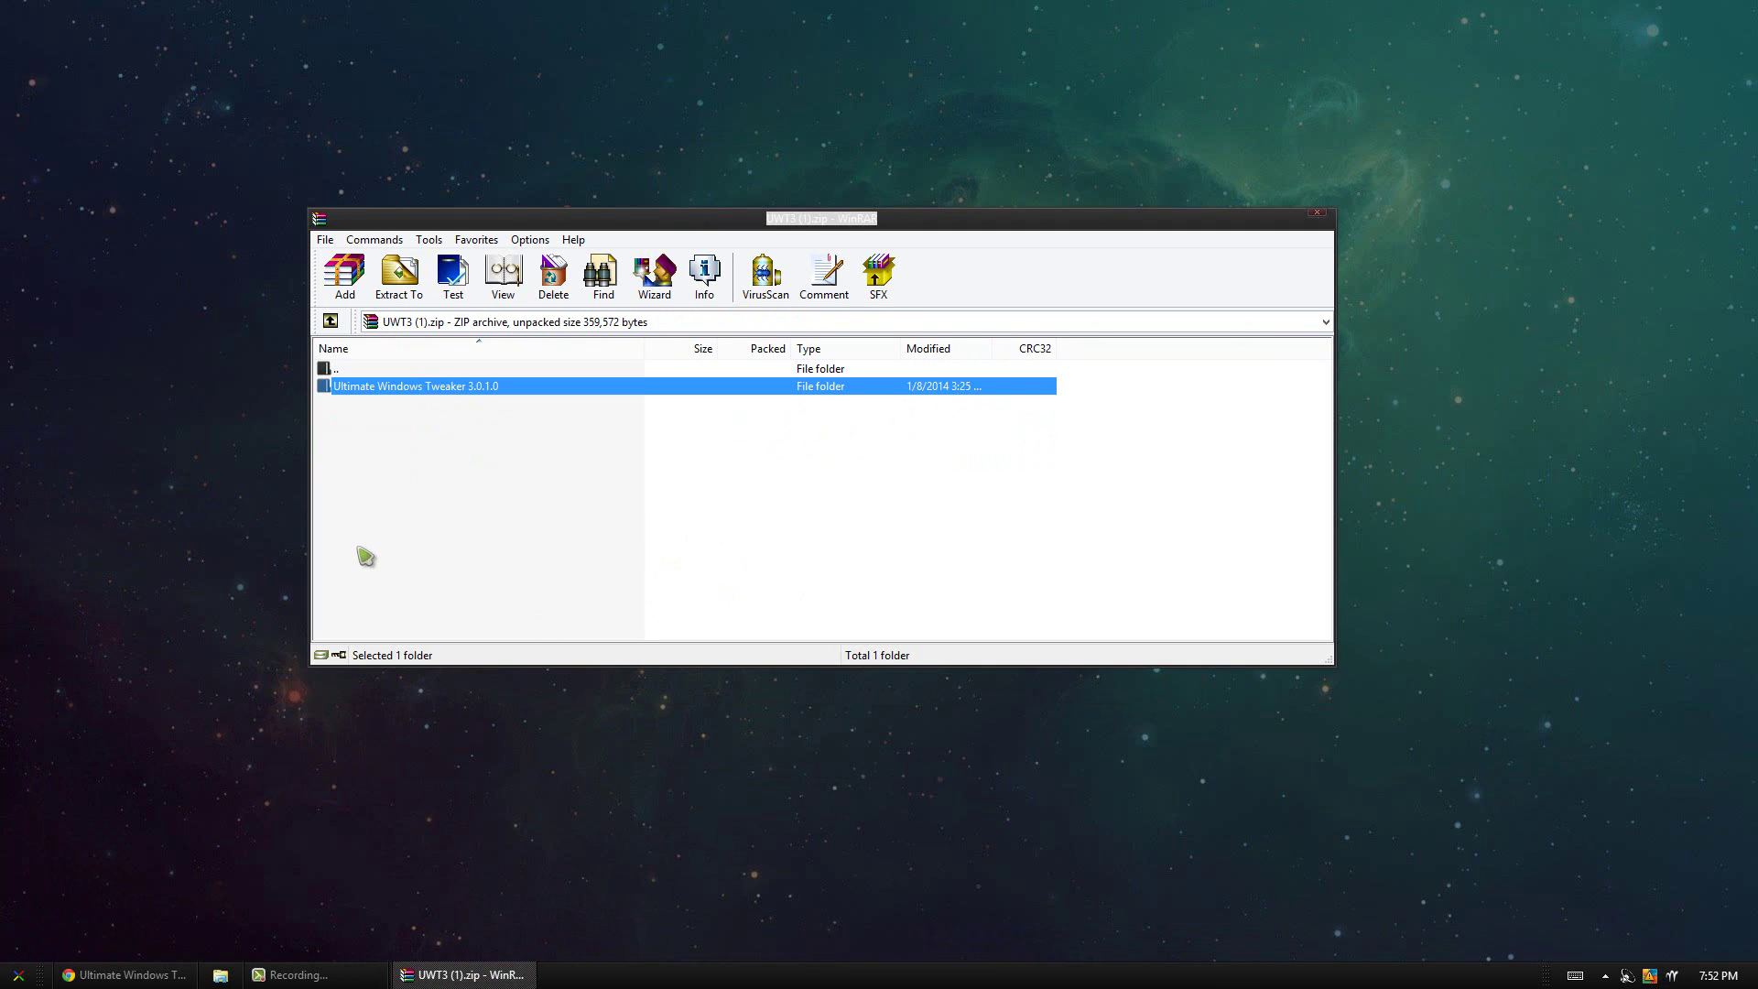
left_click(434, 523)
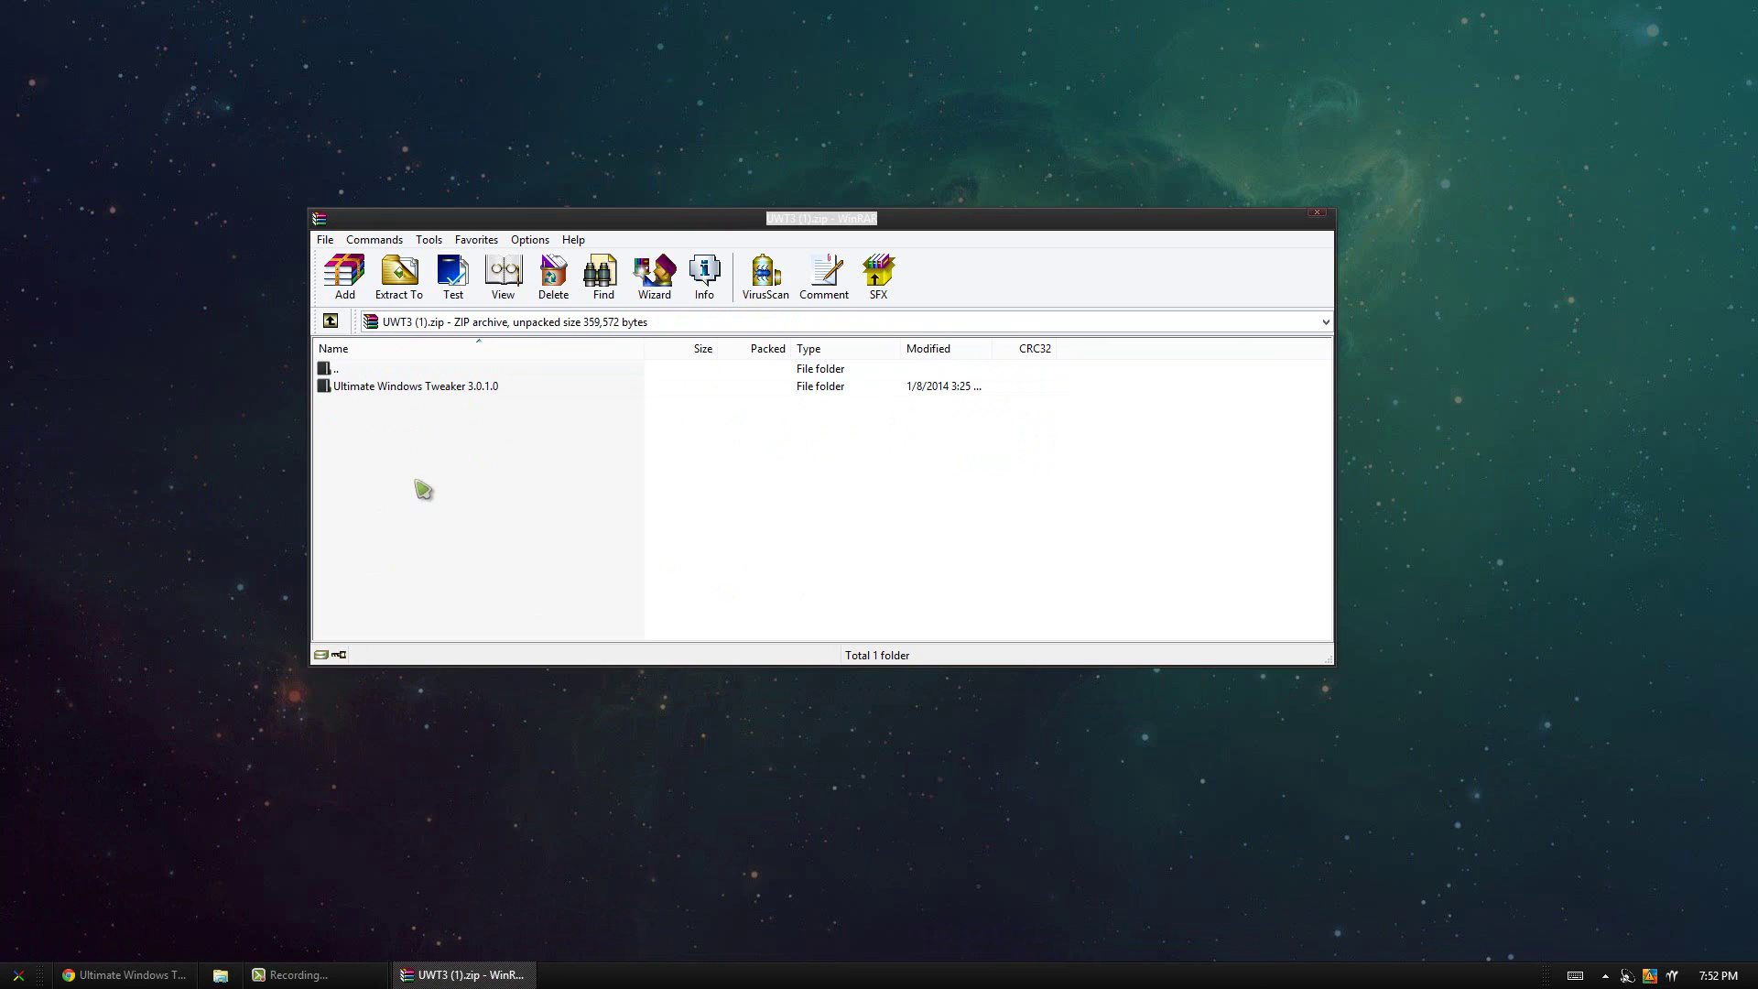
double_click(437, 388)
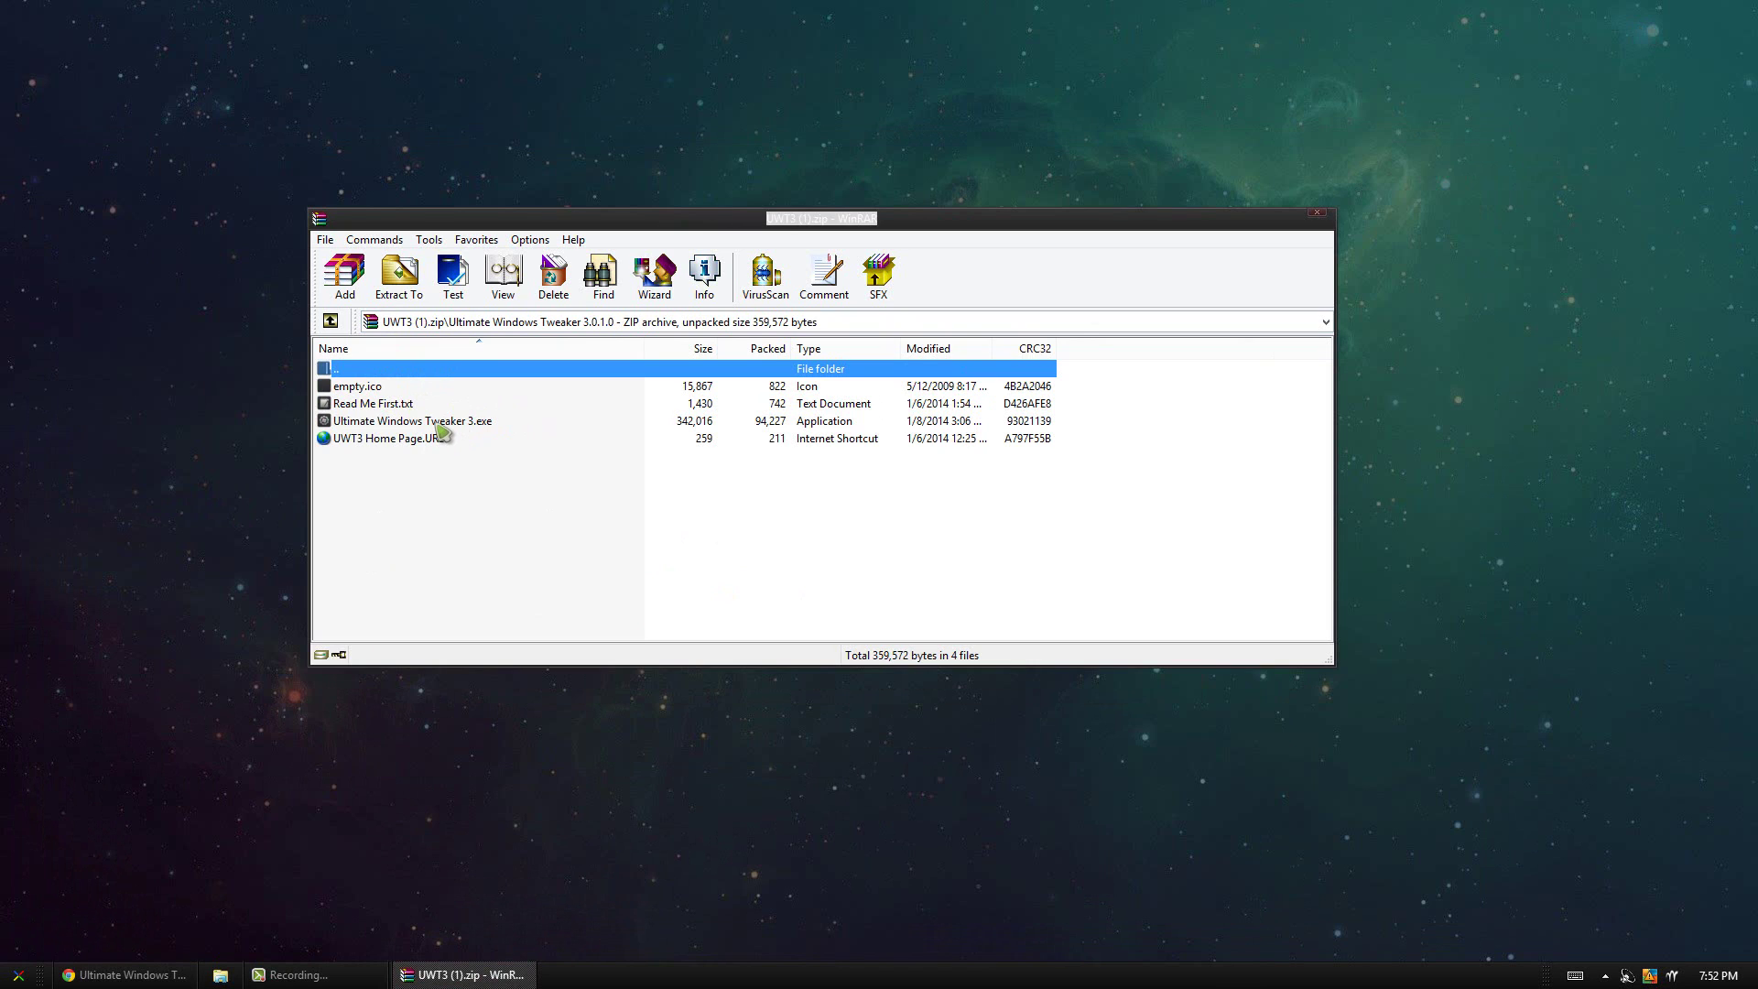
left_click(439, 421)
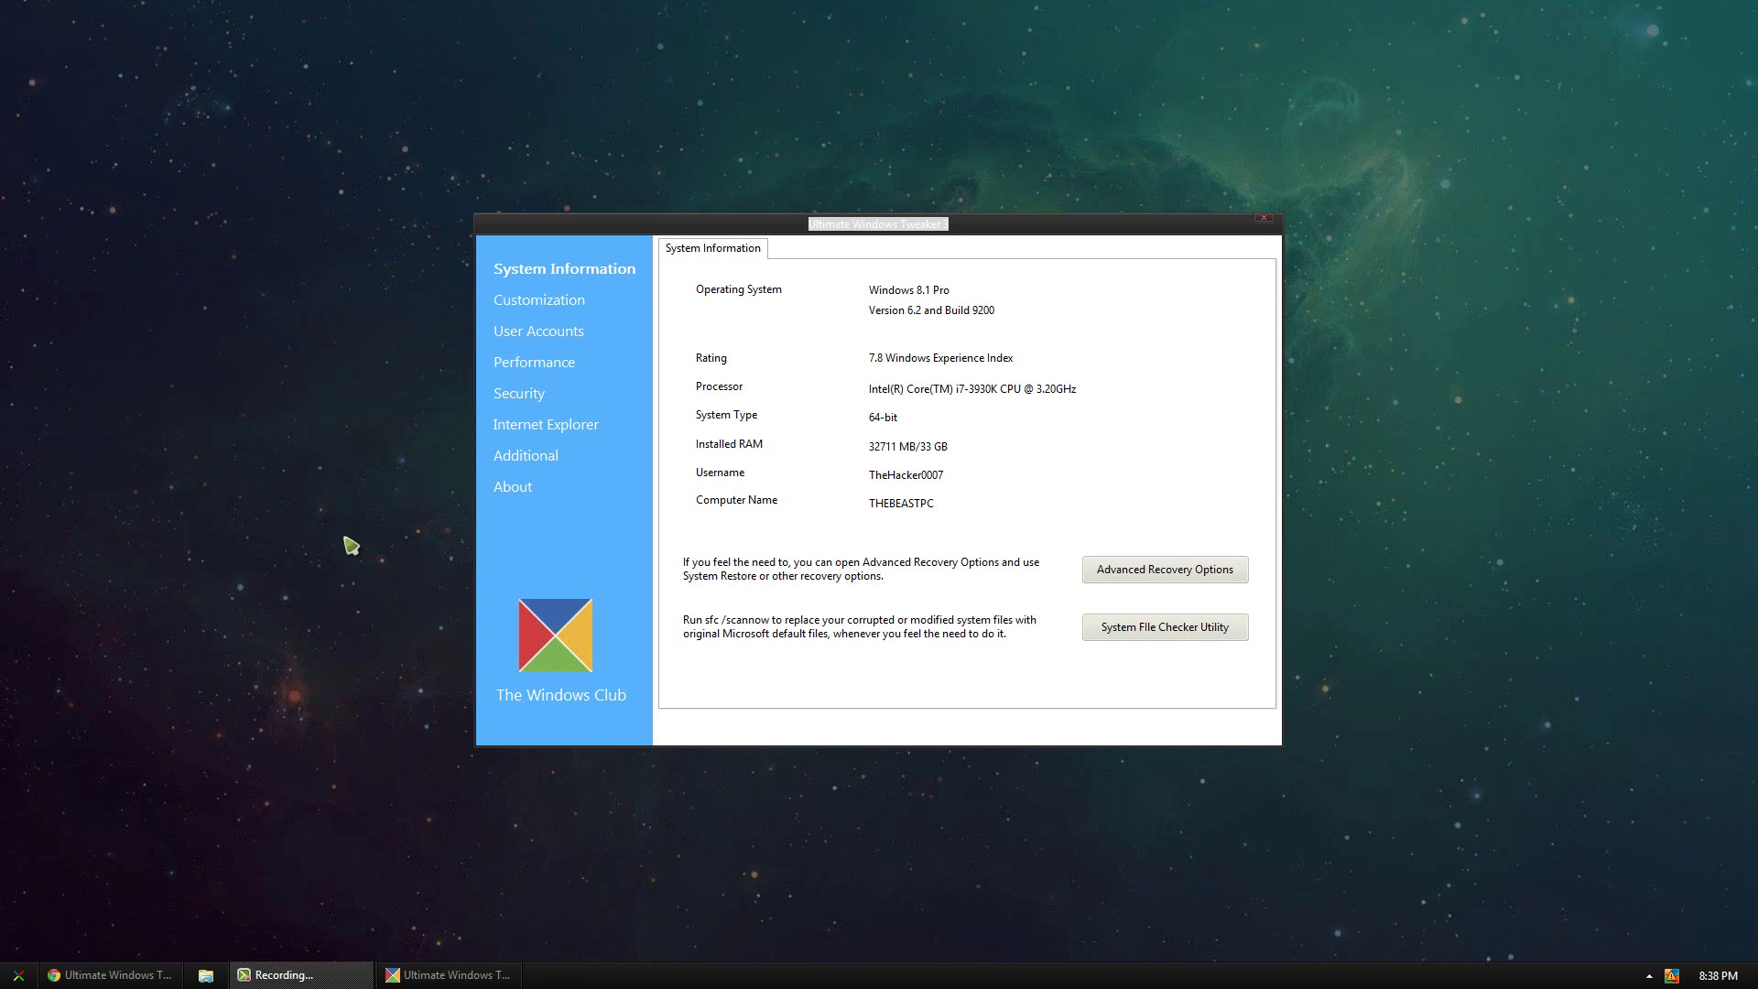
View the Advanced Recovery Options offered under System Information and close the Recovery window.
left_click(1146, 571)
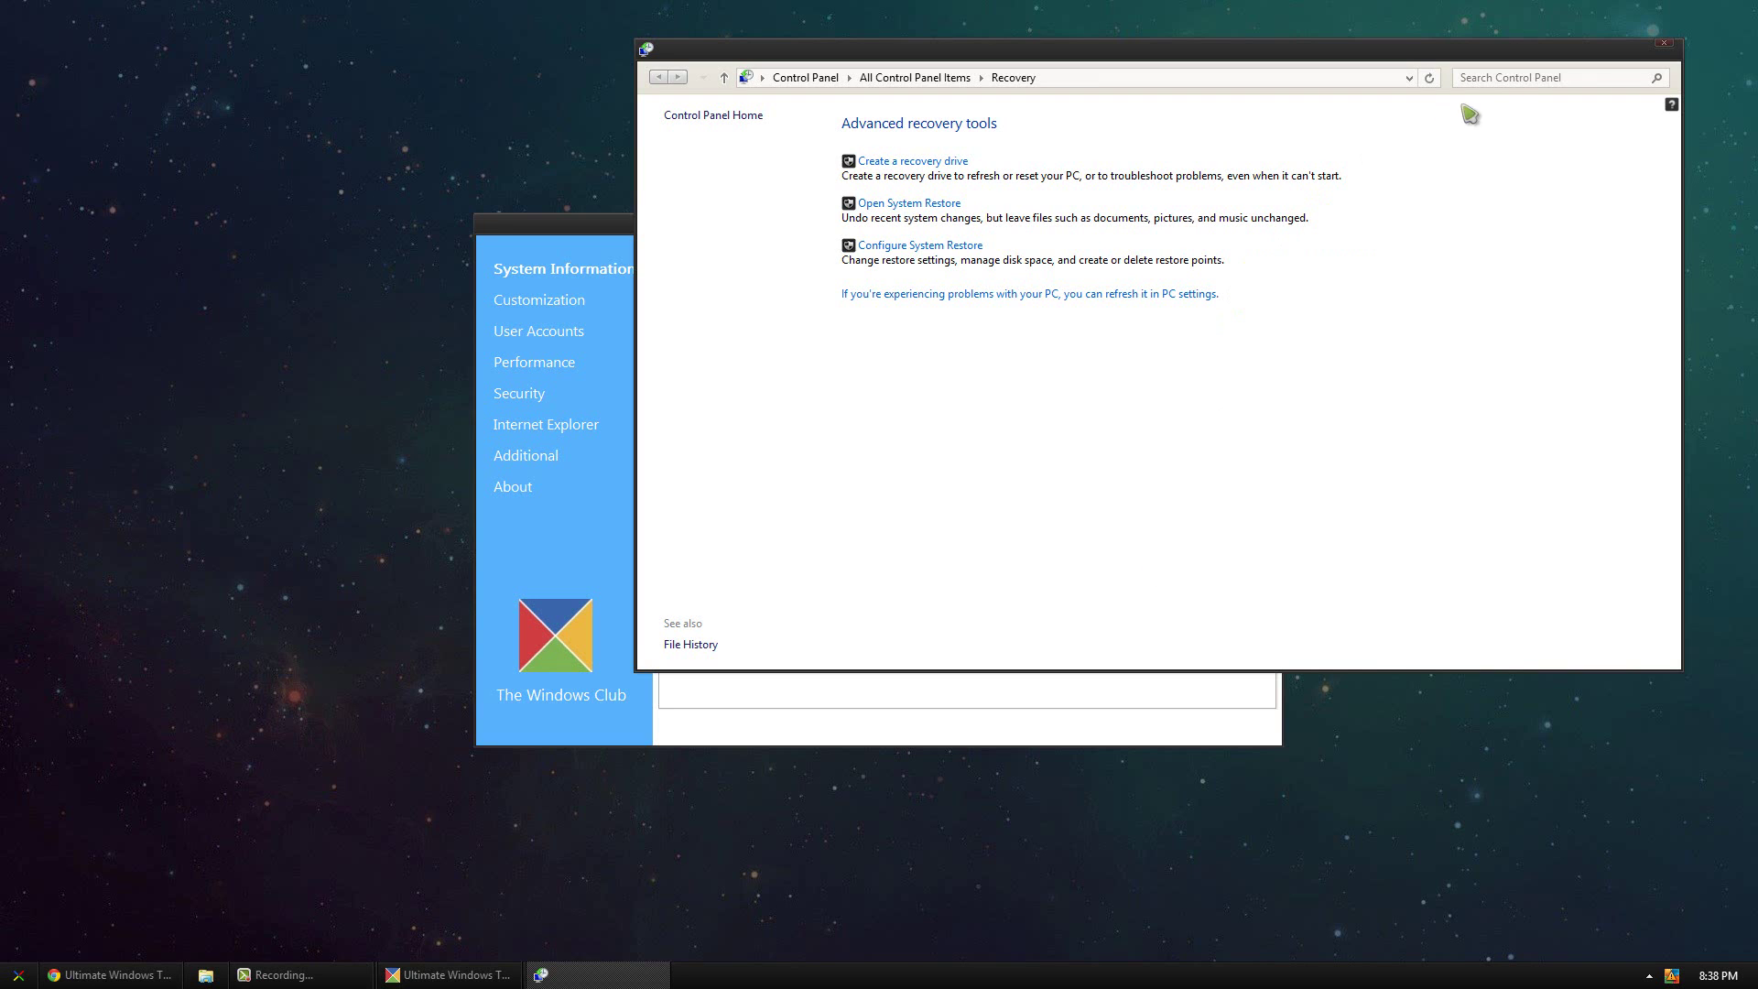
left_click(1663, 43)
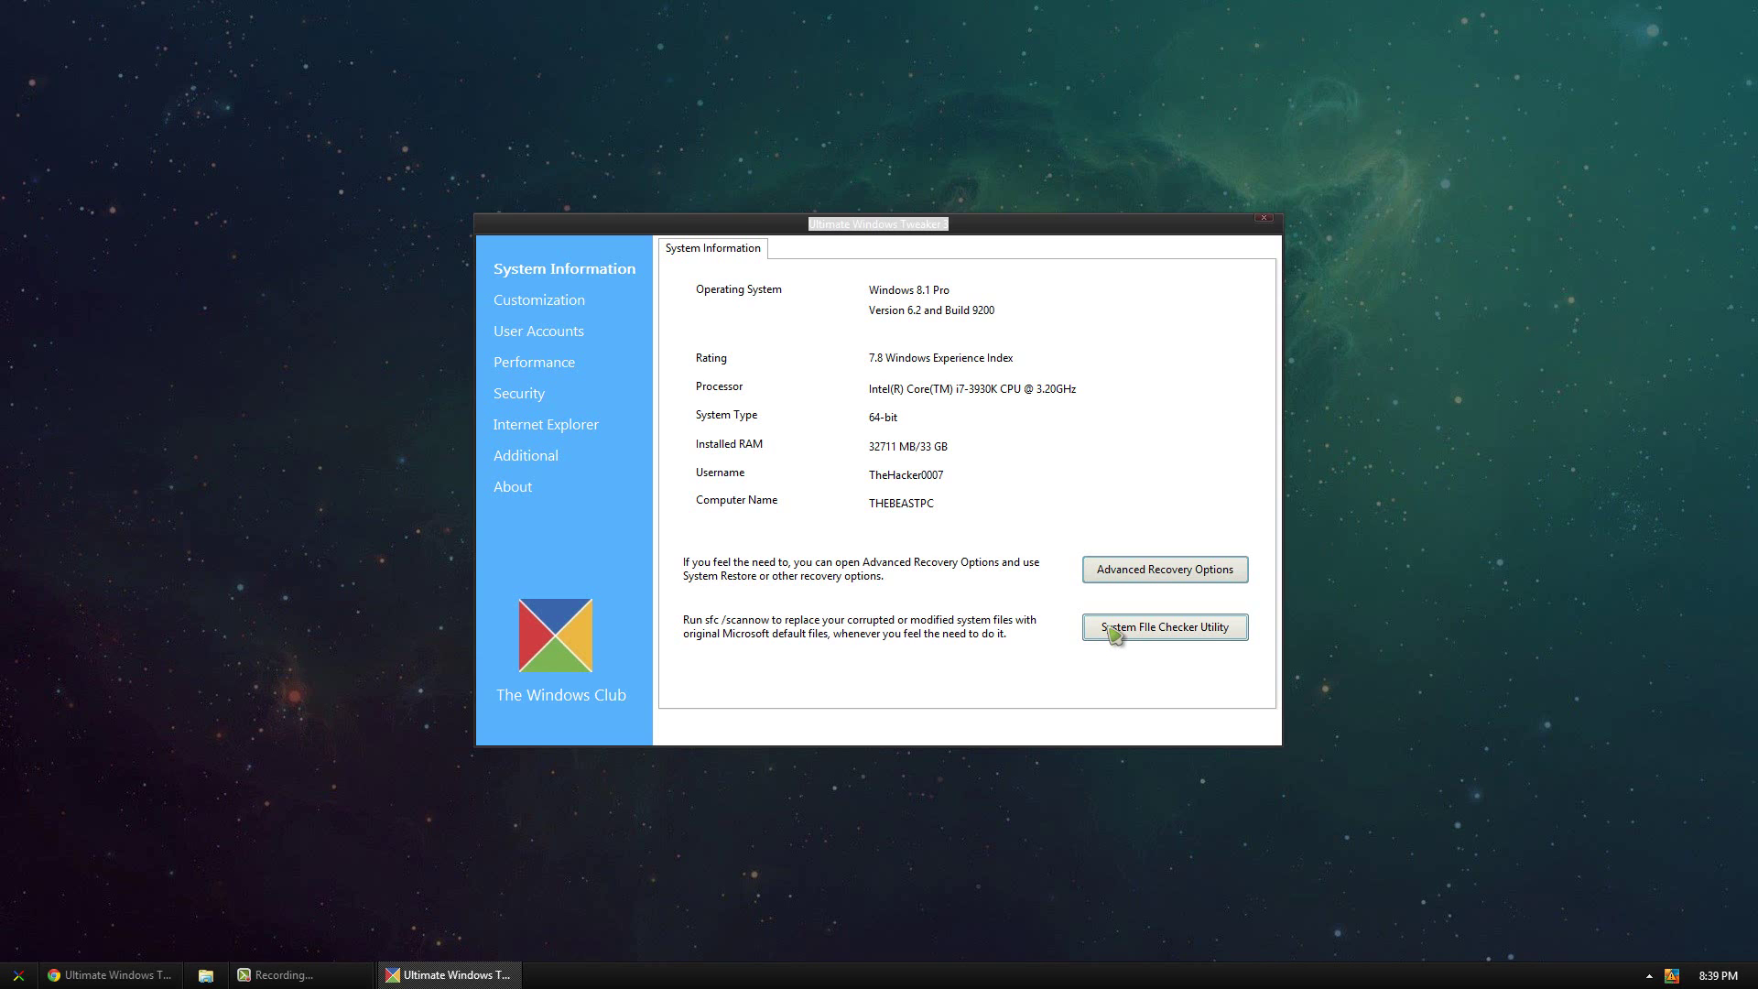
In the taskbar customization, set the maximum thumbnail size to 472 and the minimum to 433, apply, and preview a taskbar thumbnail.
left_click(539, 301)
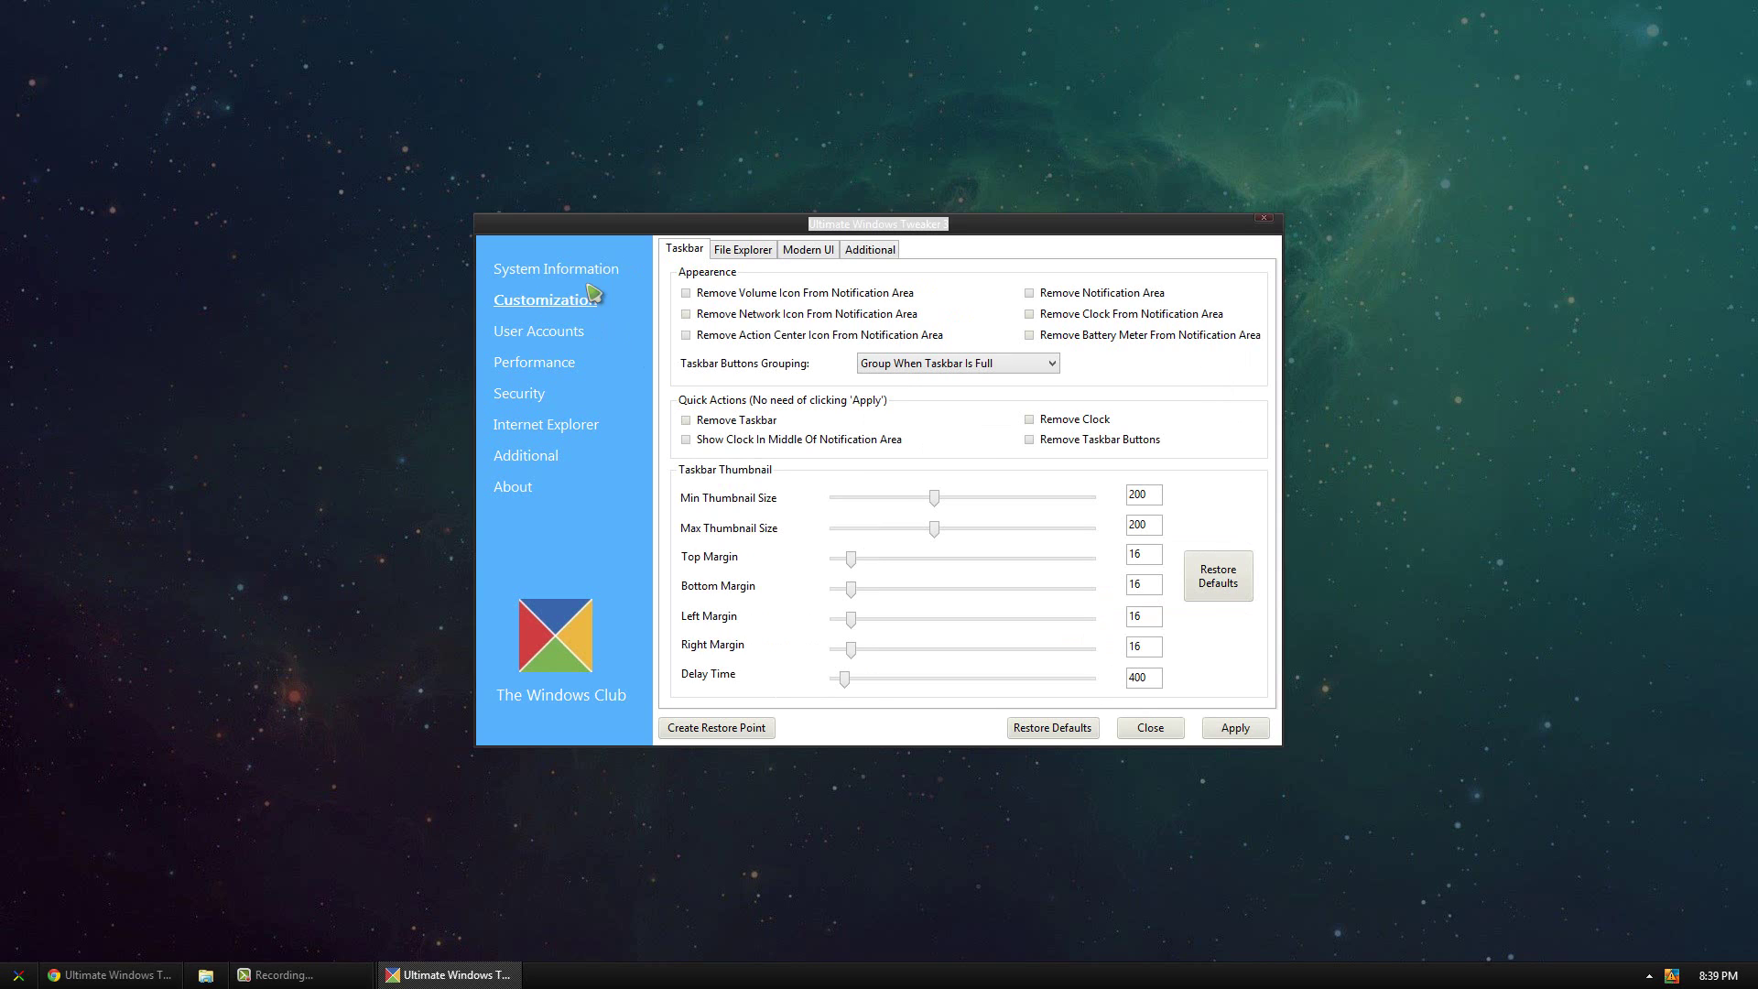
mouse_move(890, 321)
mouse_move(793, 295)
mouse_move(110, 978)
left_click_drag(936, 529, 1076, 531)
left_click_drag(938, 500, 1051, 498)
left_click(1247, 727)
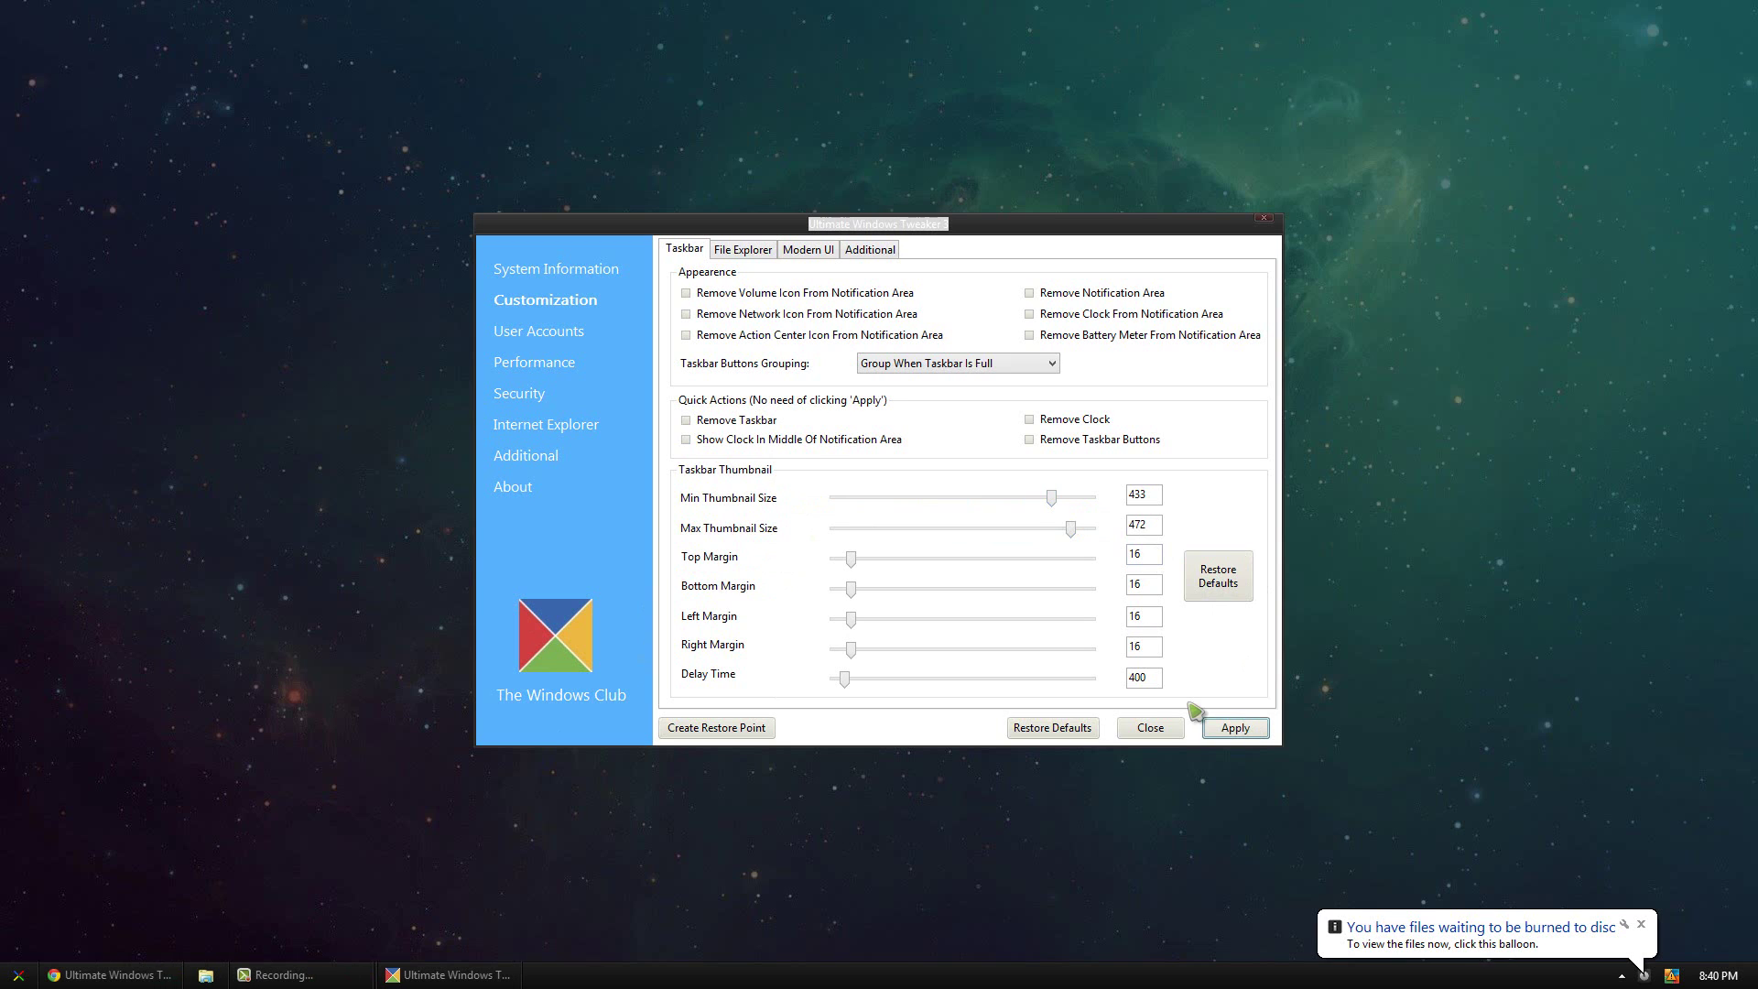
mouse_move(165, 979)
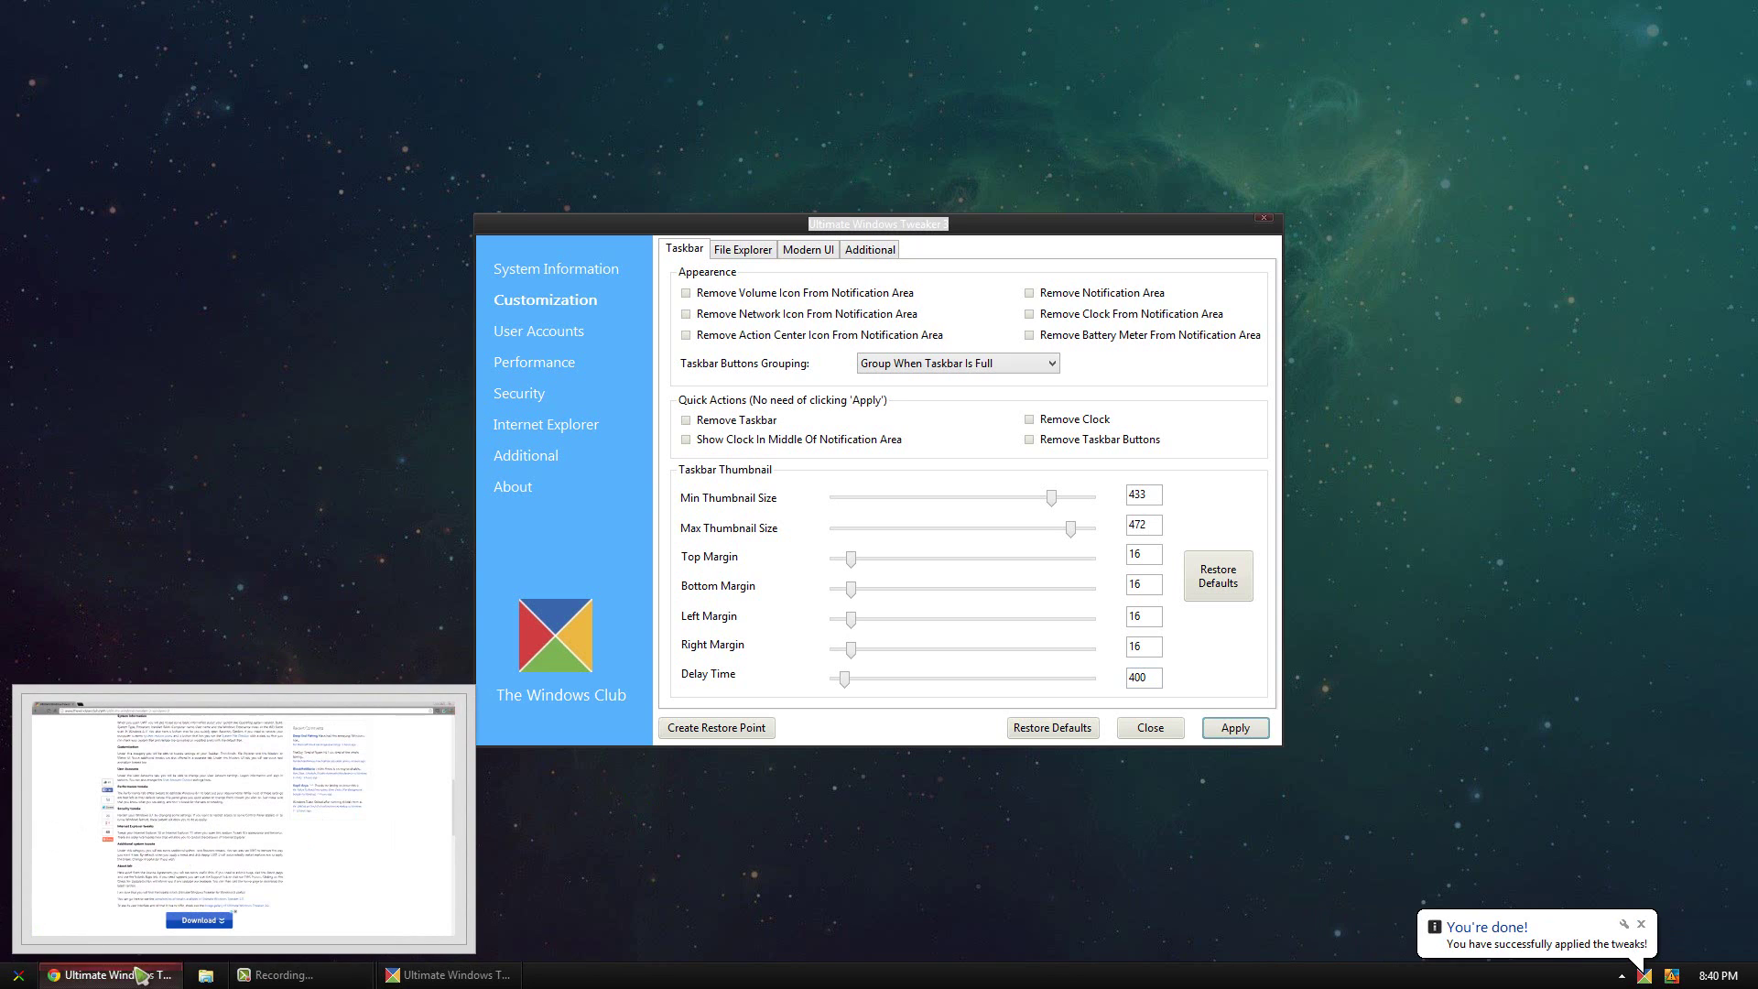
mouse_move(295, 975)
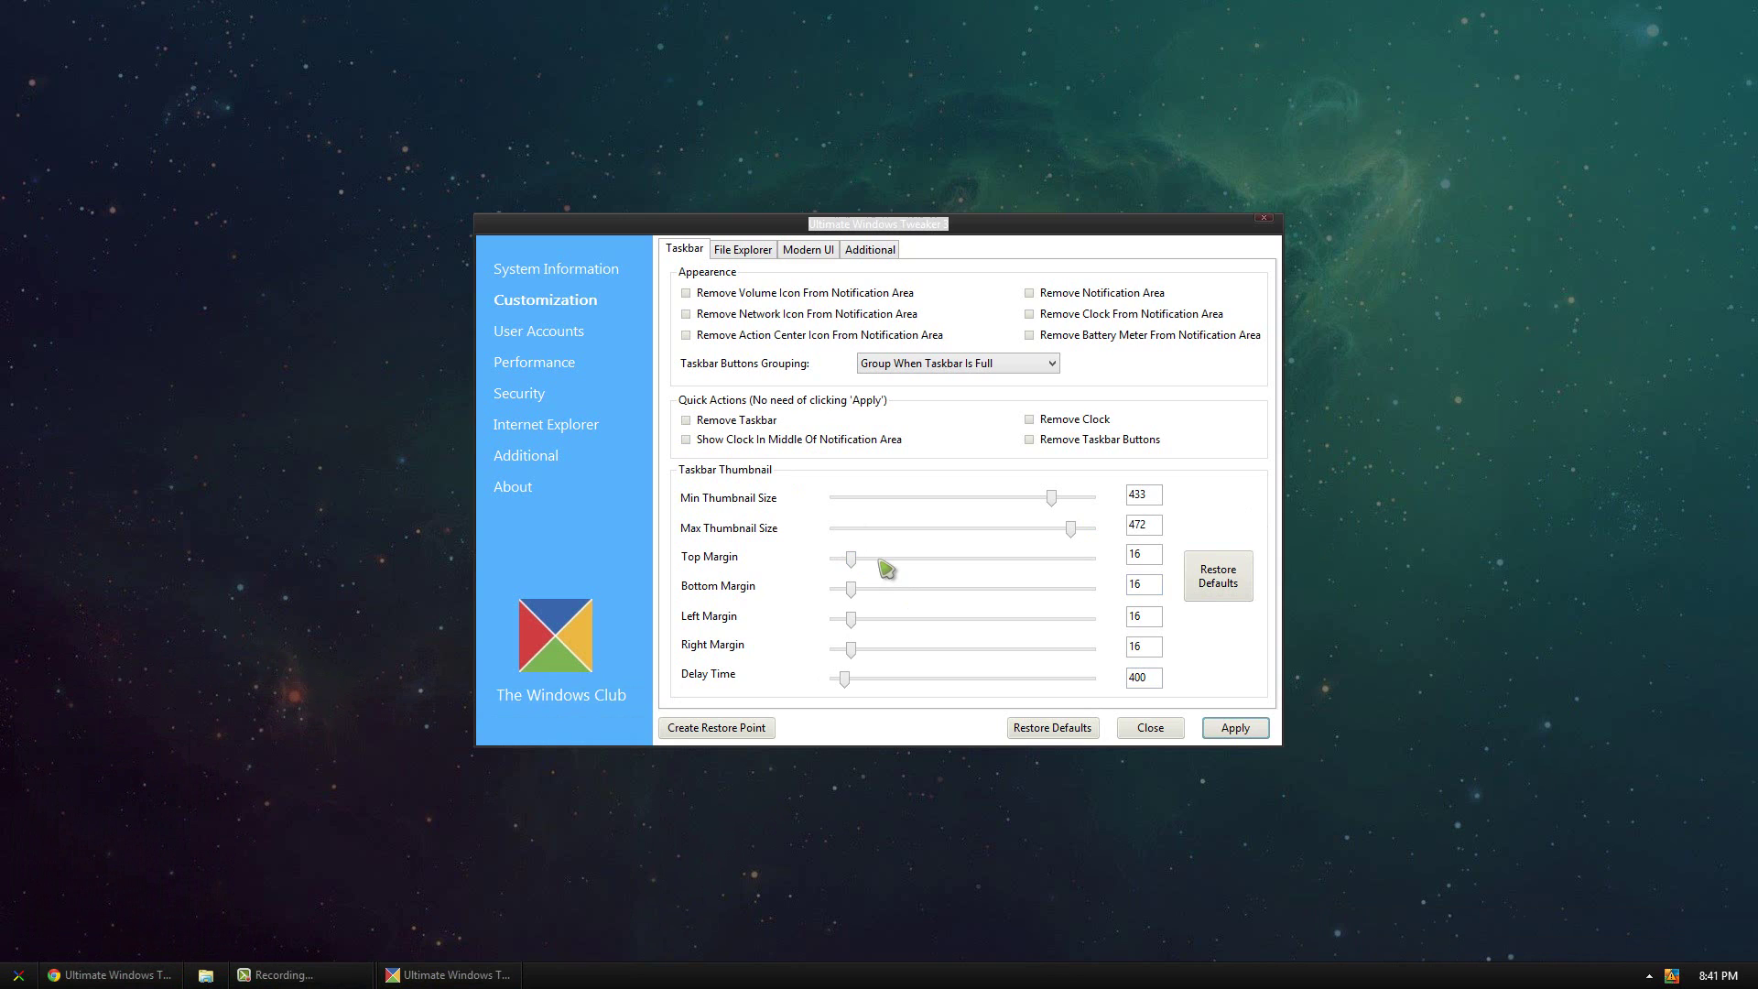
Restore the default taskbar thumbnail settings and apply them.
left_click(1206, 581)
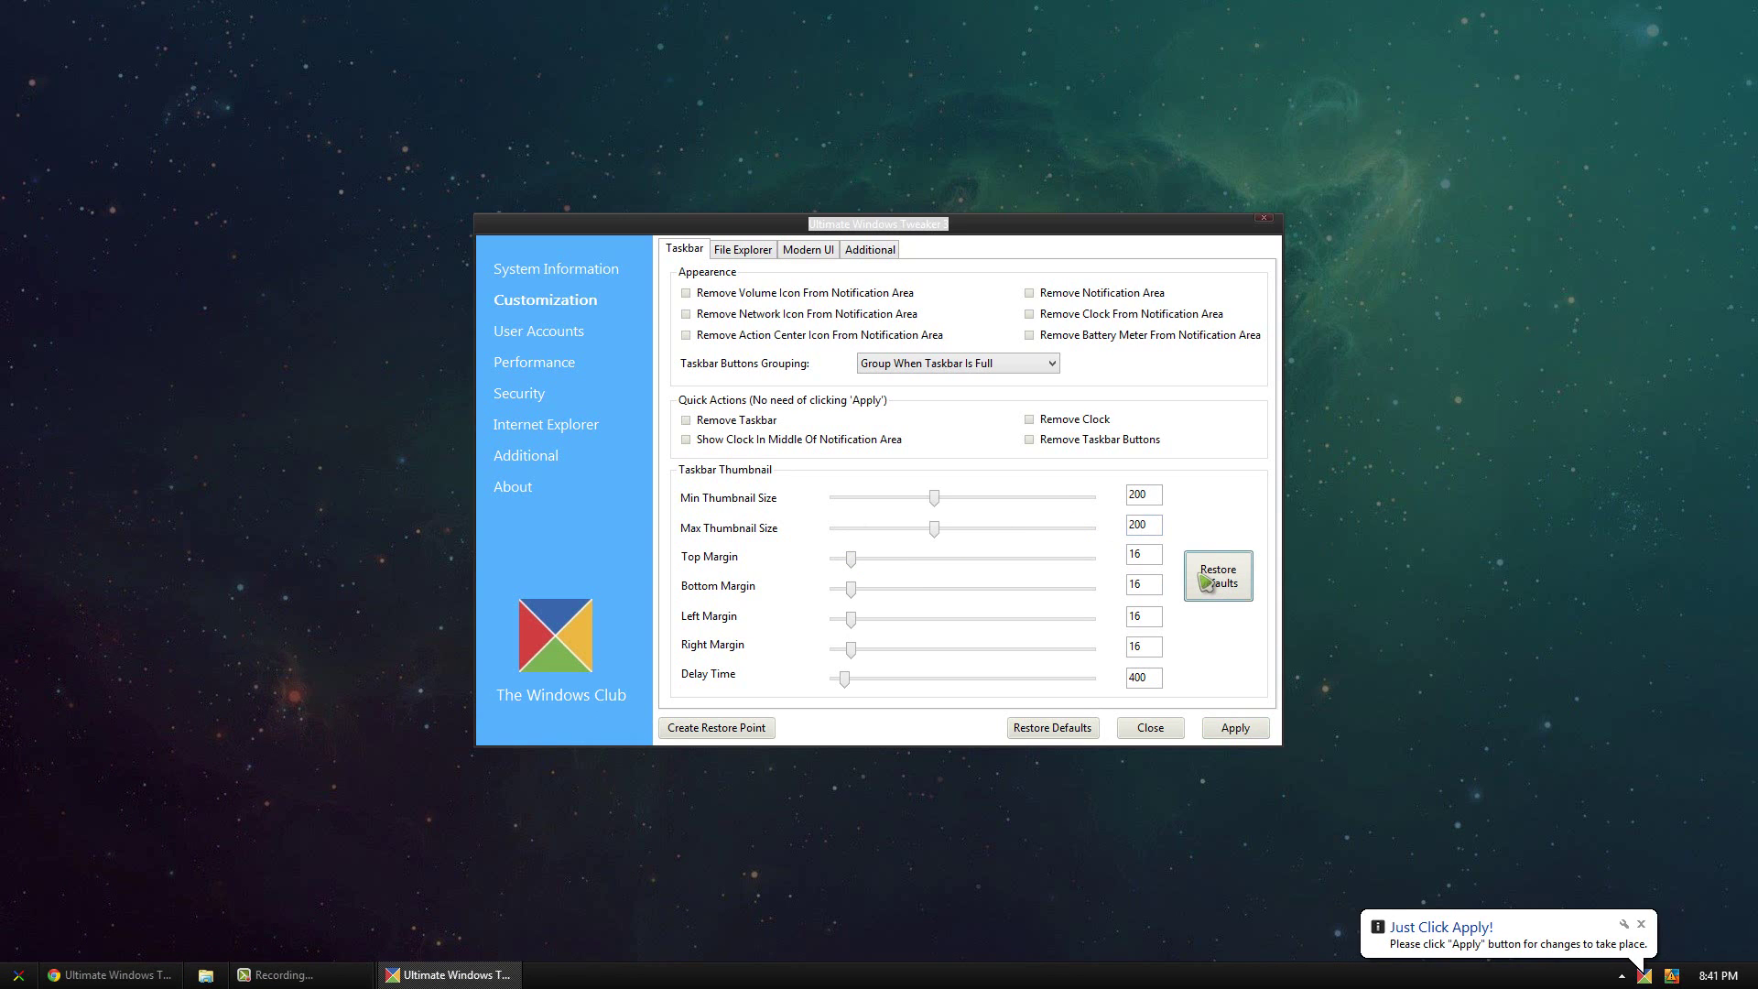
left_click(1225, 728)
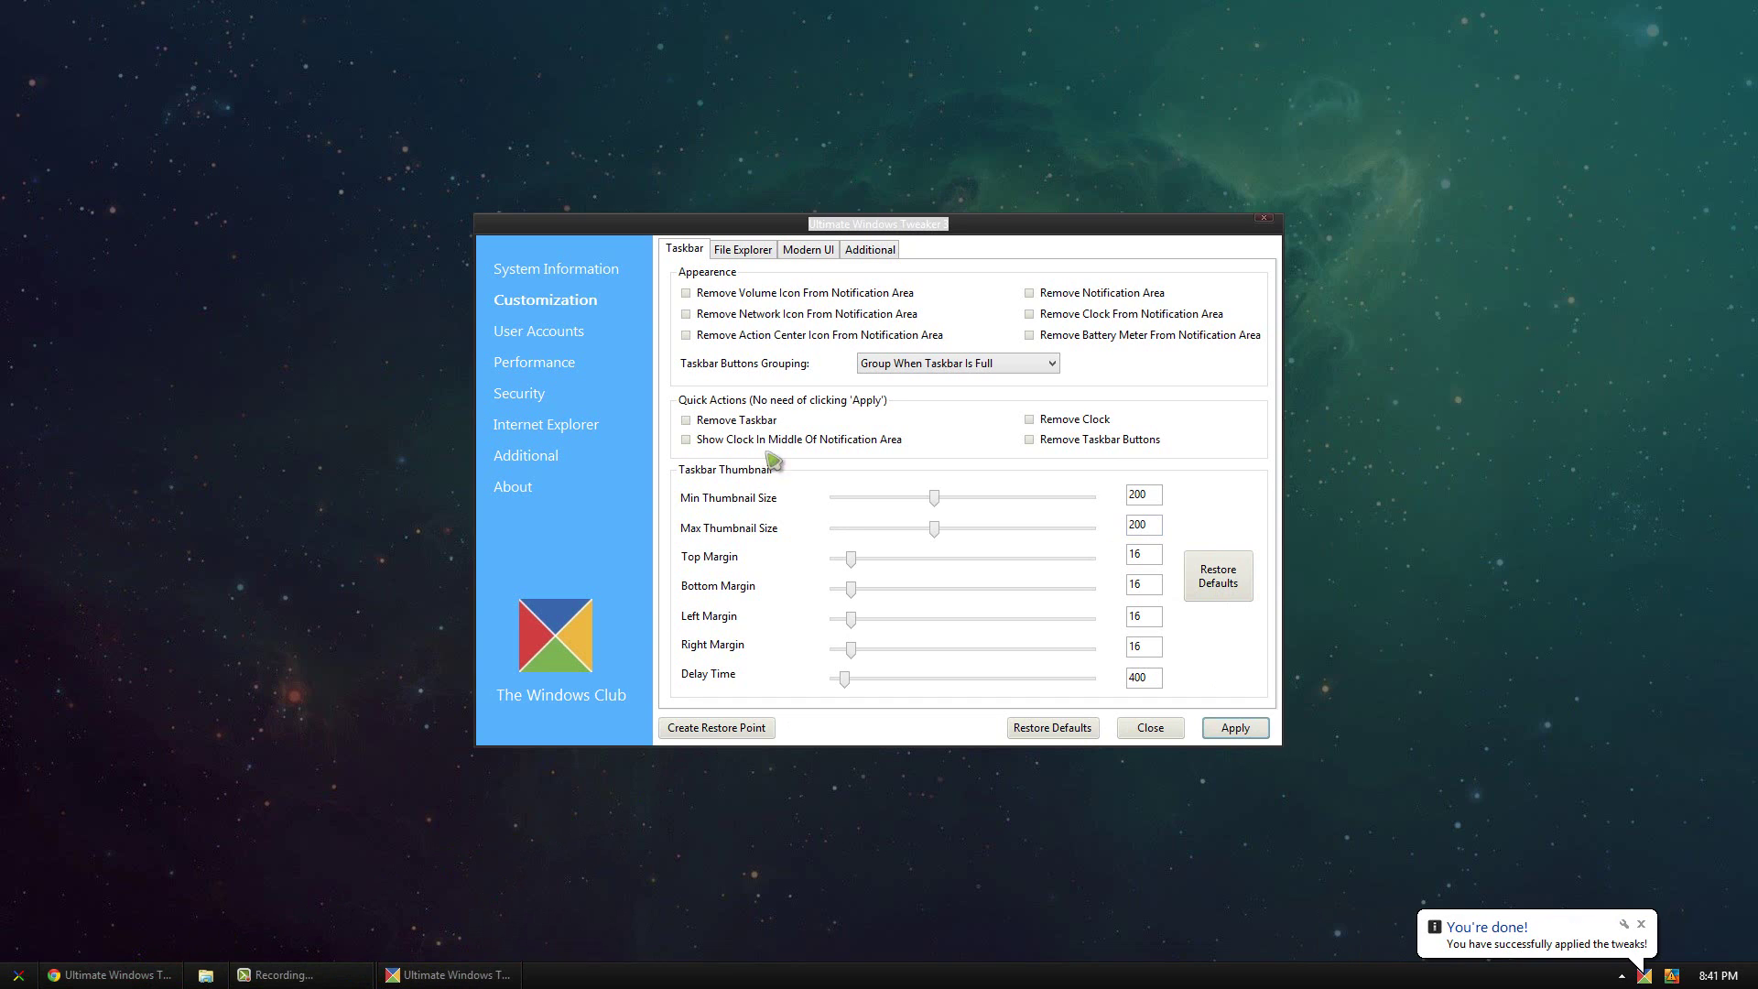
Set the taskbar buttons grouping to Always Group and apply the tweak.
left_click(892, 369)
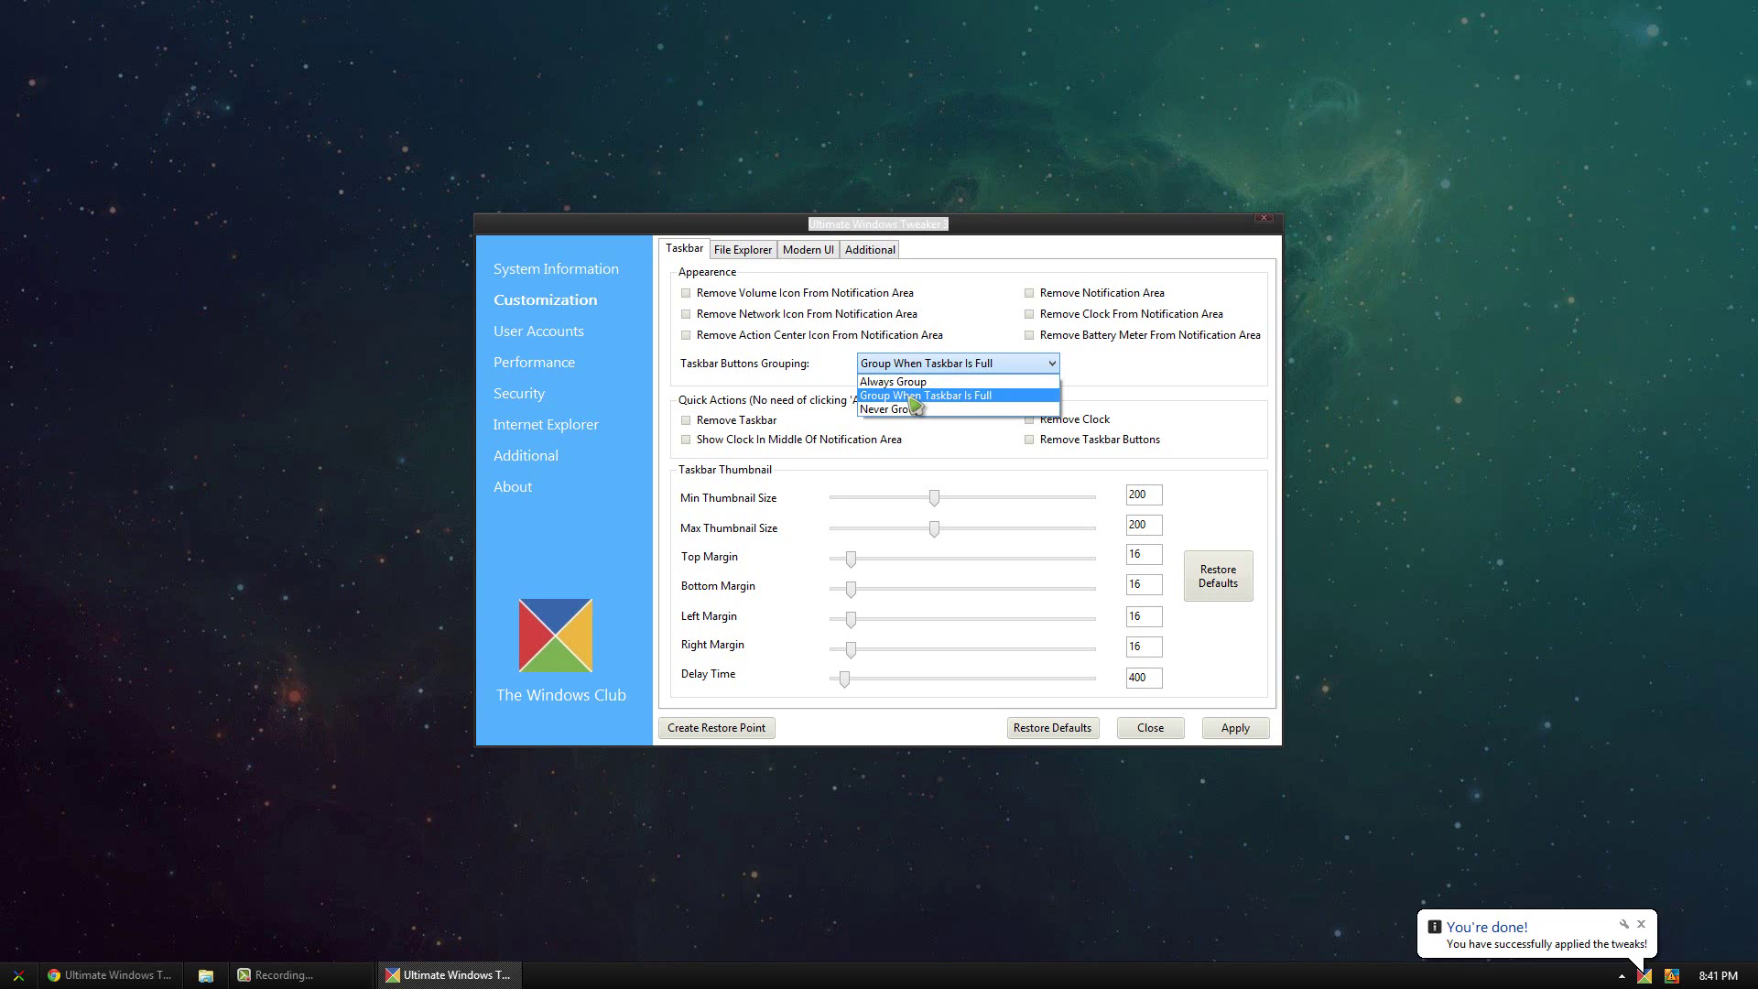
left_click(911, 399)
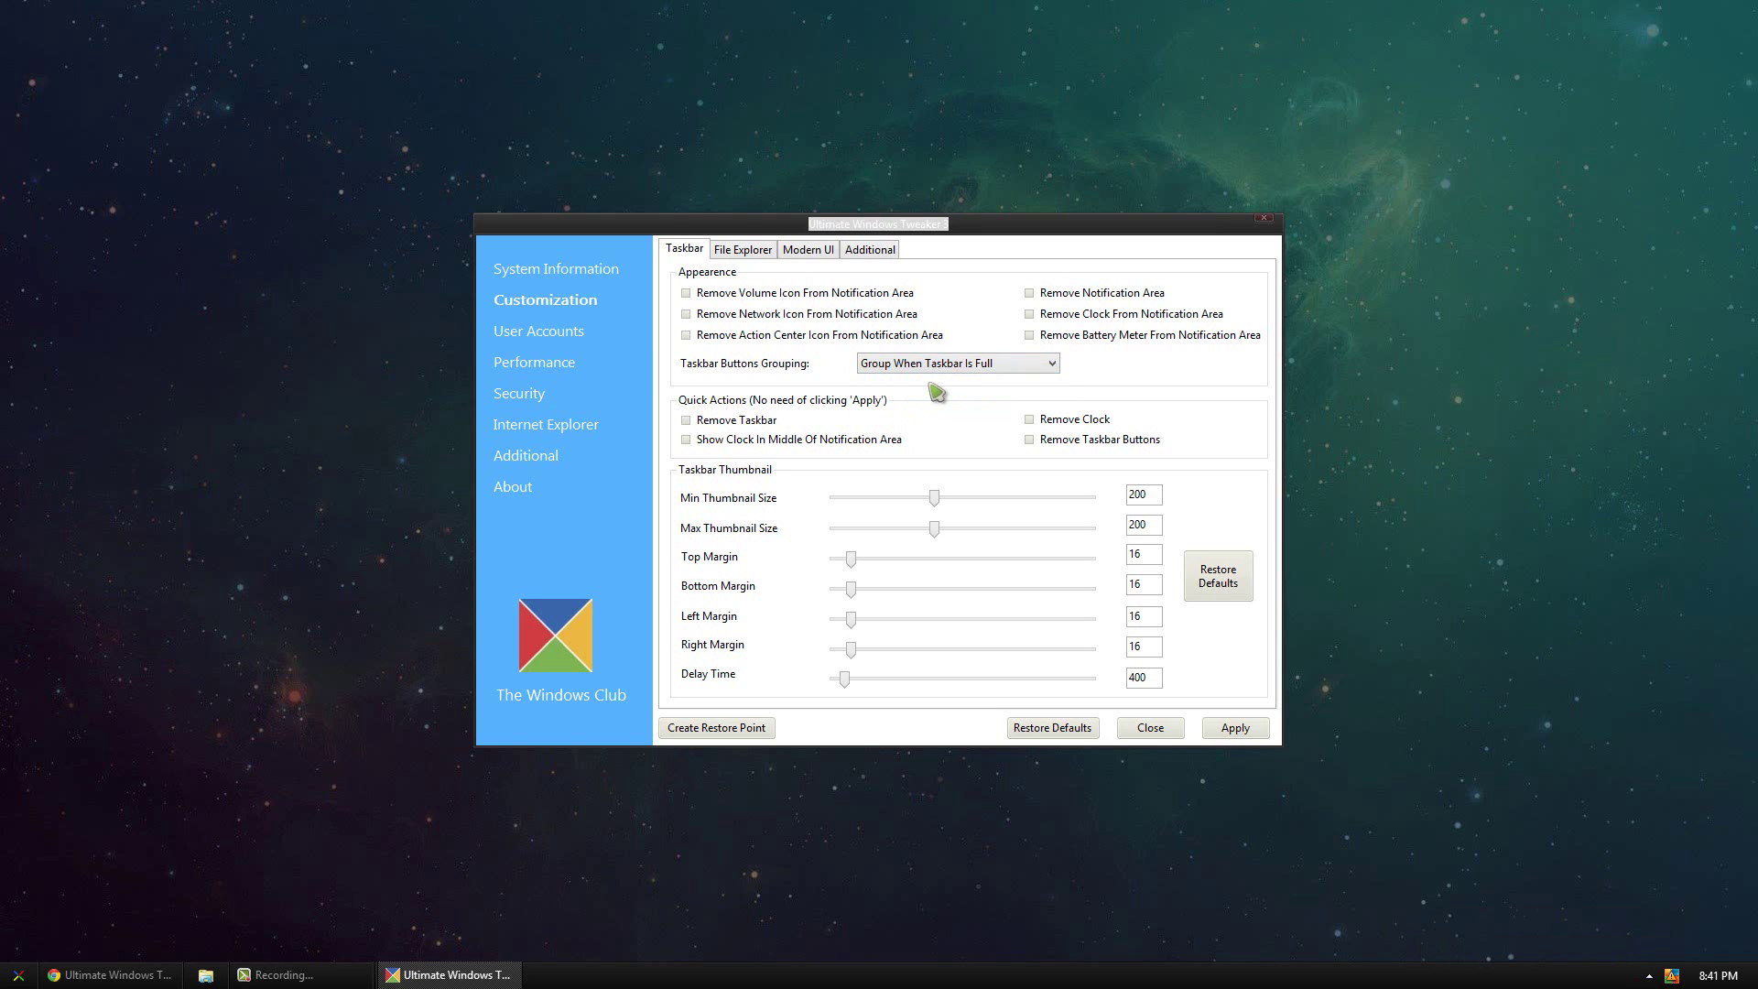
left_click(938, 364)
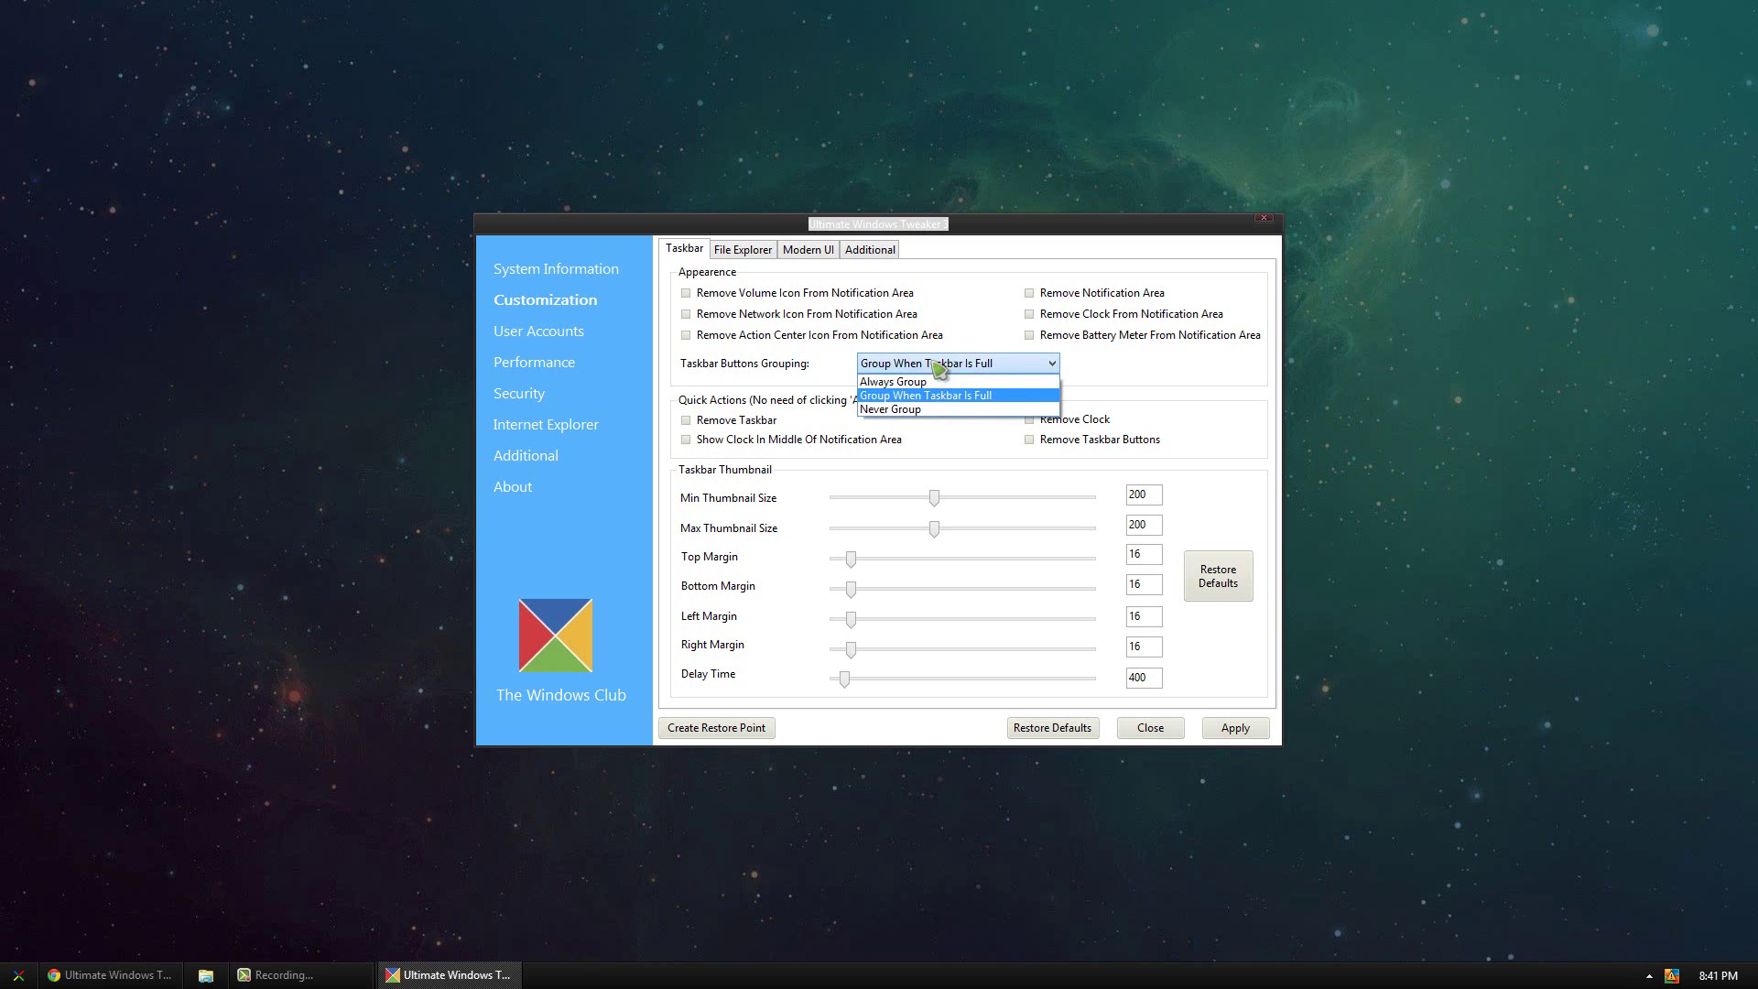
left_click(939, 383)
left_click(1256, 733)
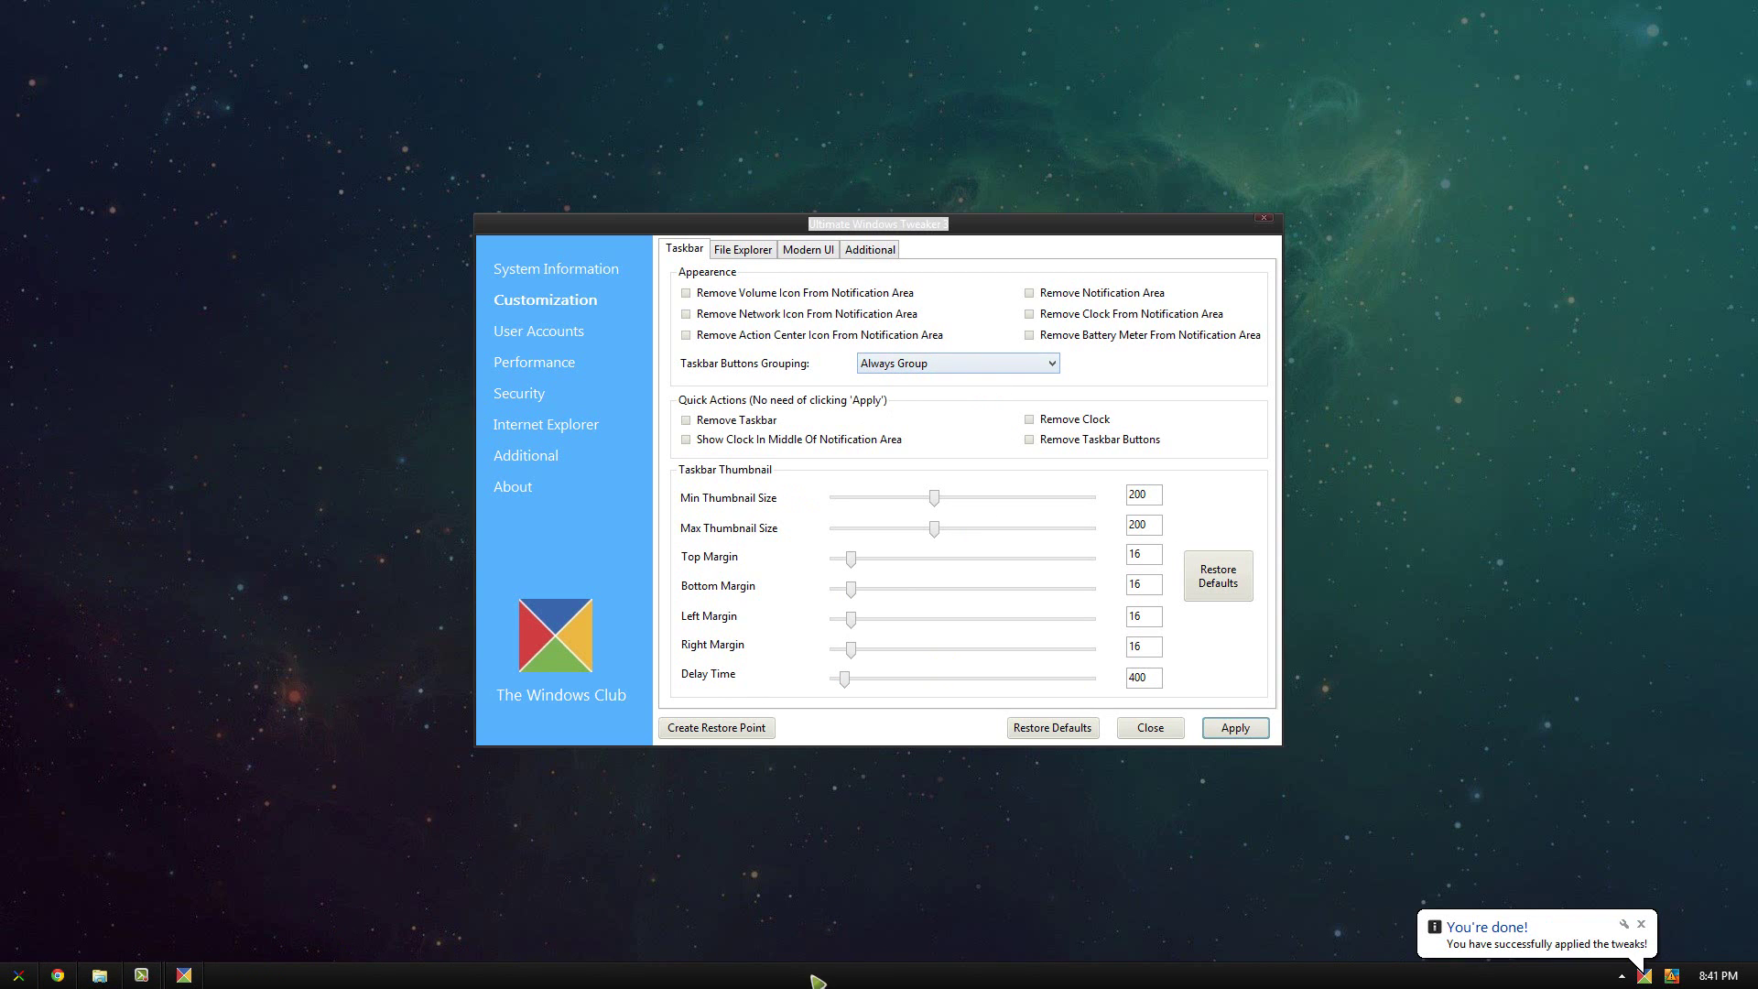
Set the taskbar buttons grouping to Group When Taskbar Is Full and apply the tweak.
left_click(932, 364)
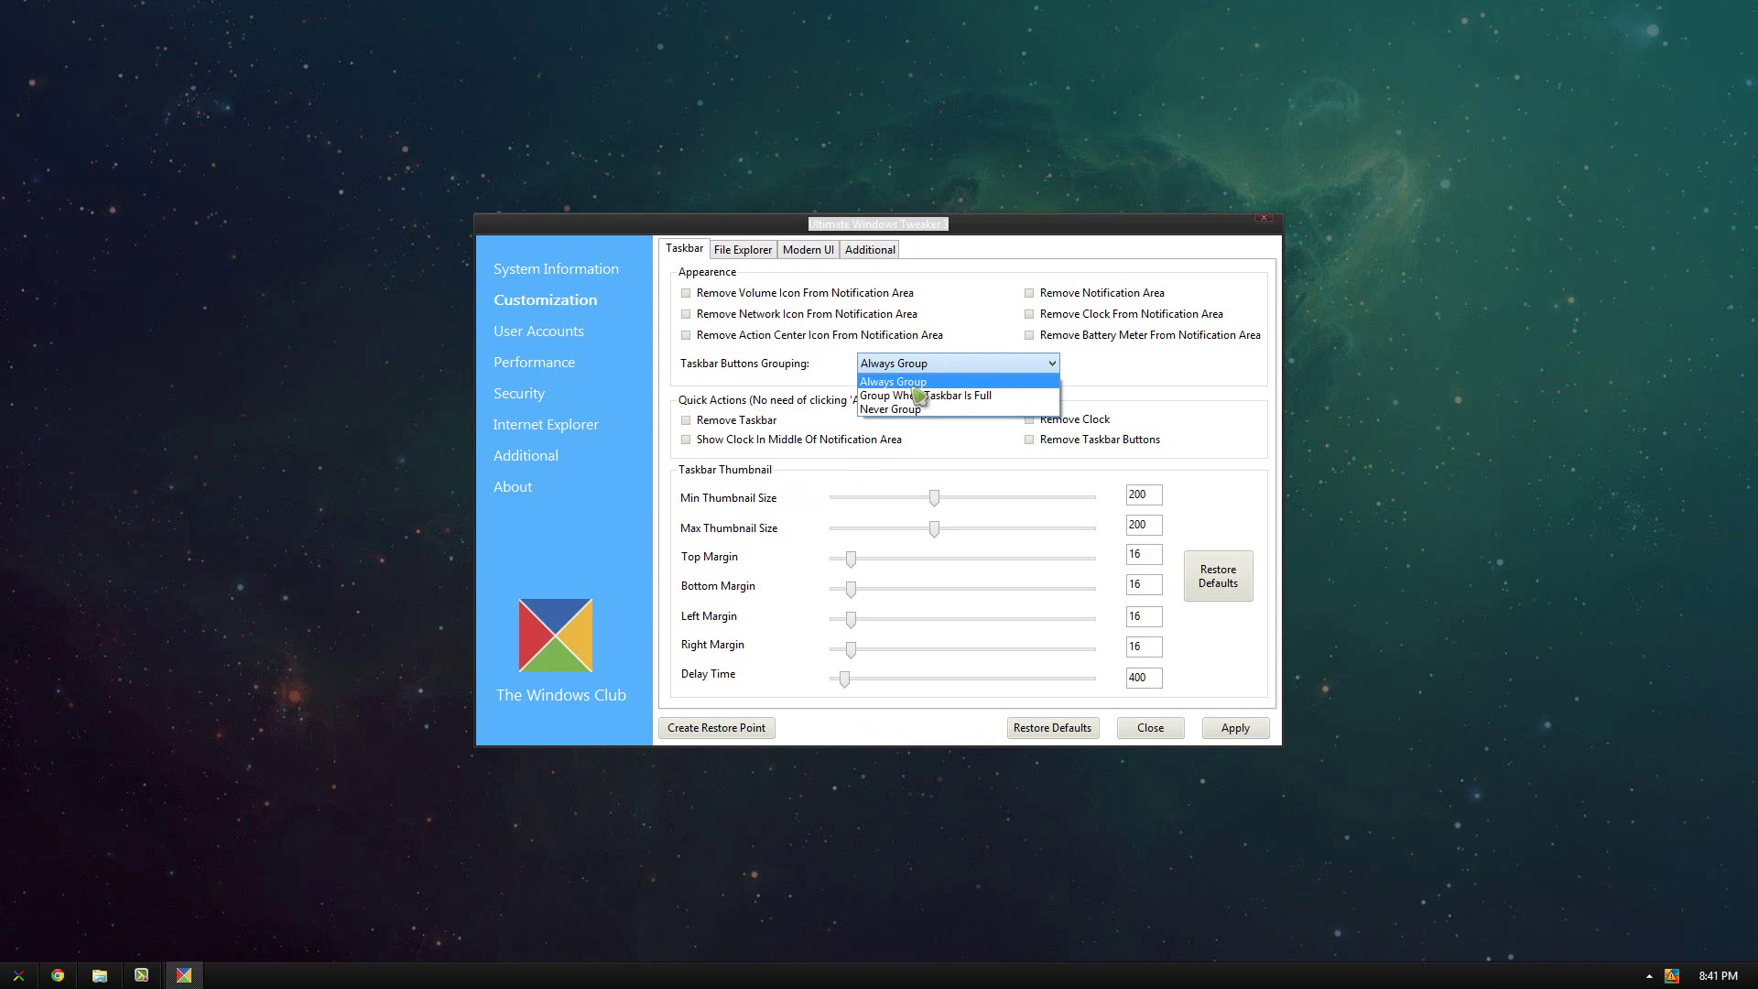
left_click(912, 394)
left_click(1236, 728)
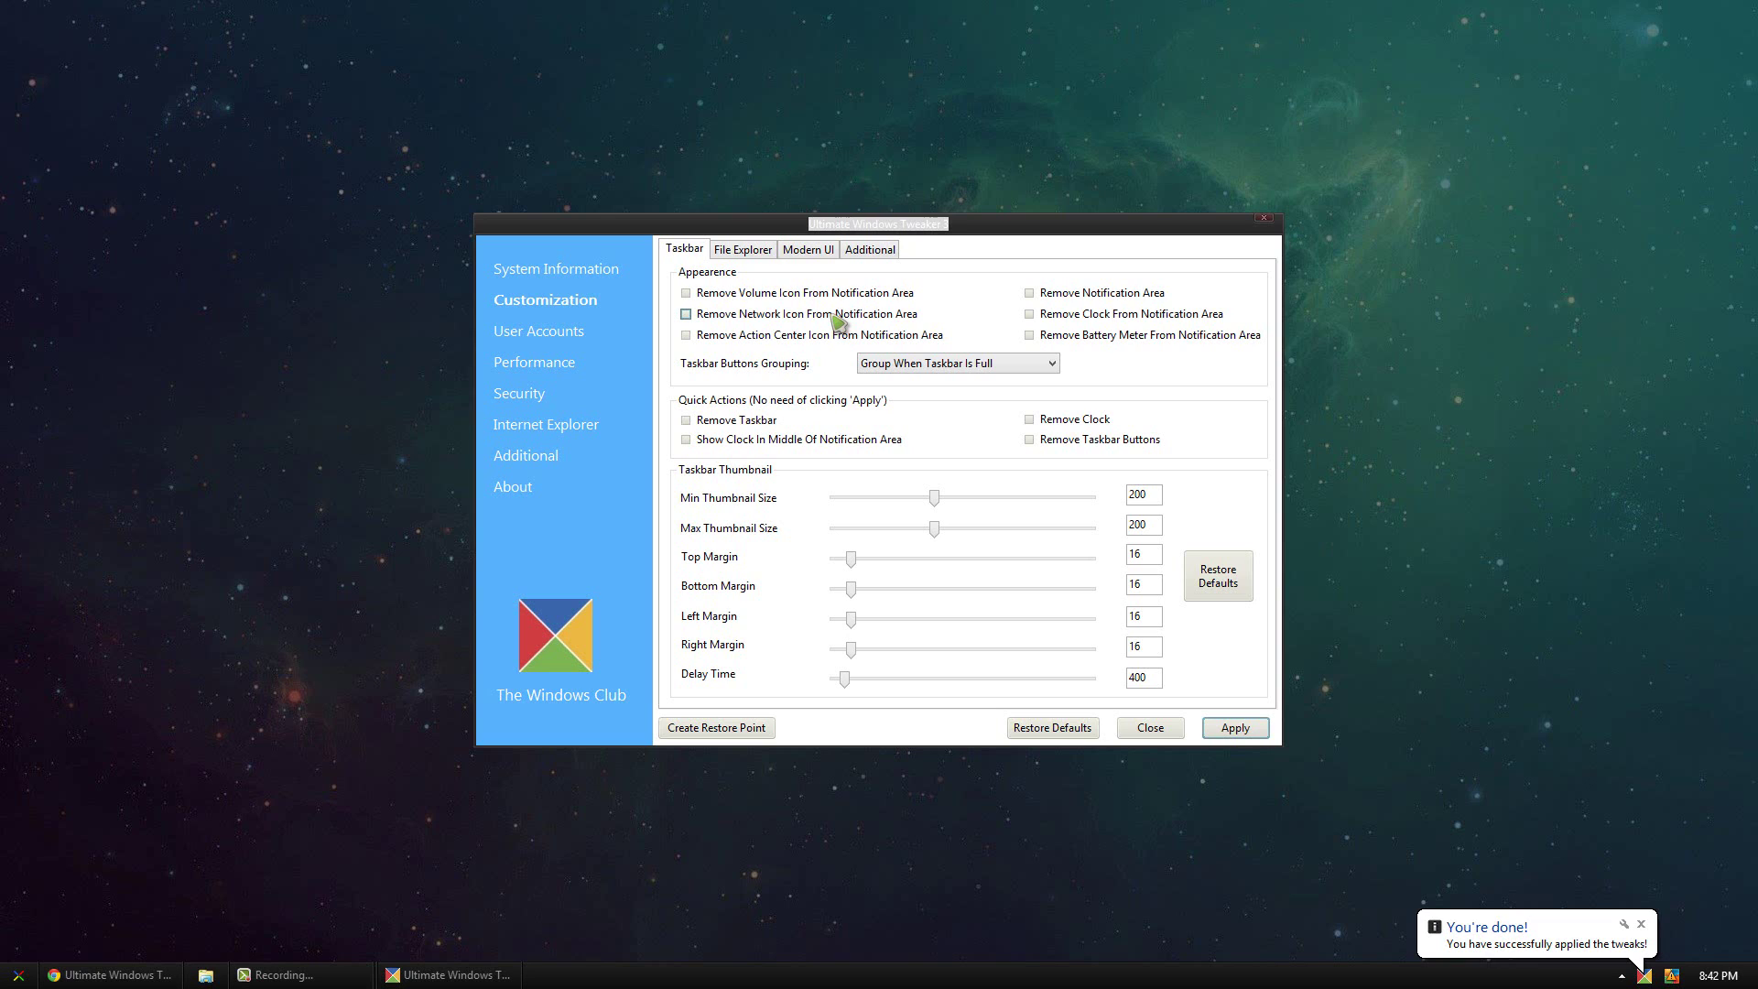
Examine the File Explorer customization tweaks, including the context menu options, and move the tweaker window slightly.
left_click(750, 250)
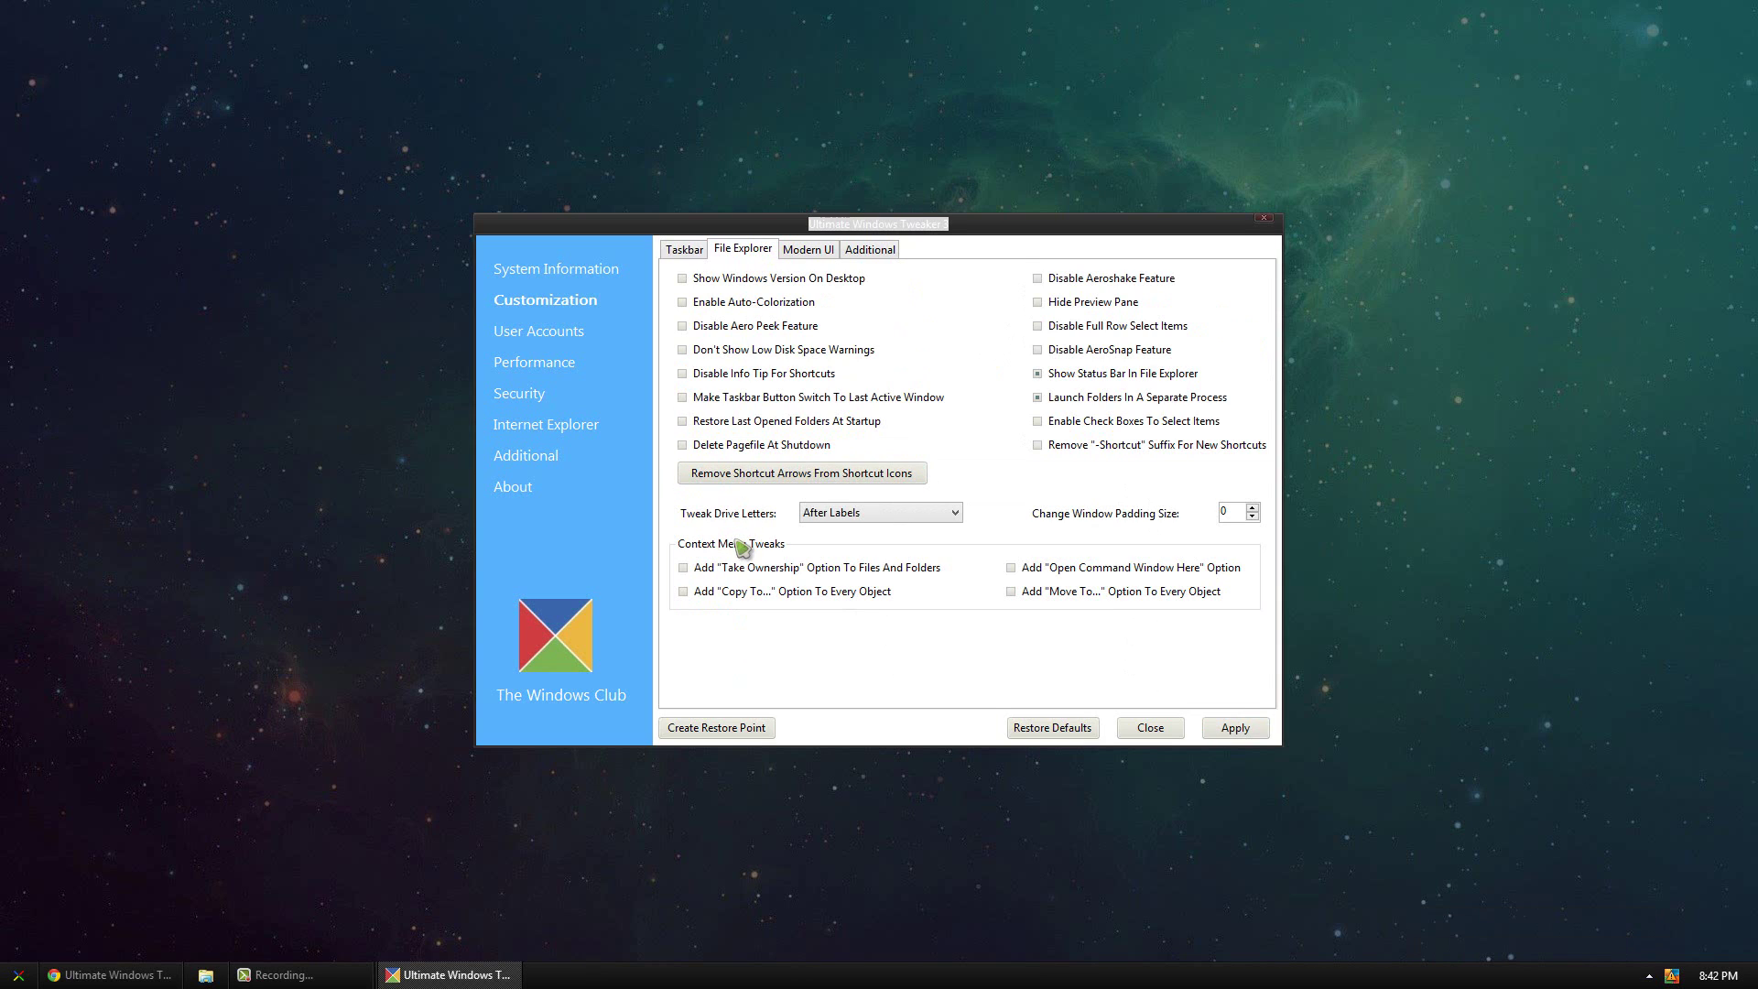
mouse_move(778, 578)
mouse_move(807, 226)
left_mouse_down()
mouse_move(1100, 229)
mouse_move(915, 176)
mouse_move(773, 184)
mouse_move(818, 200)
left_mouse_up()
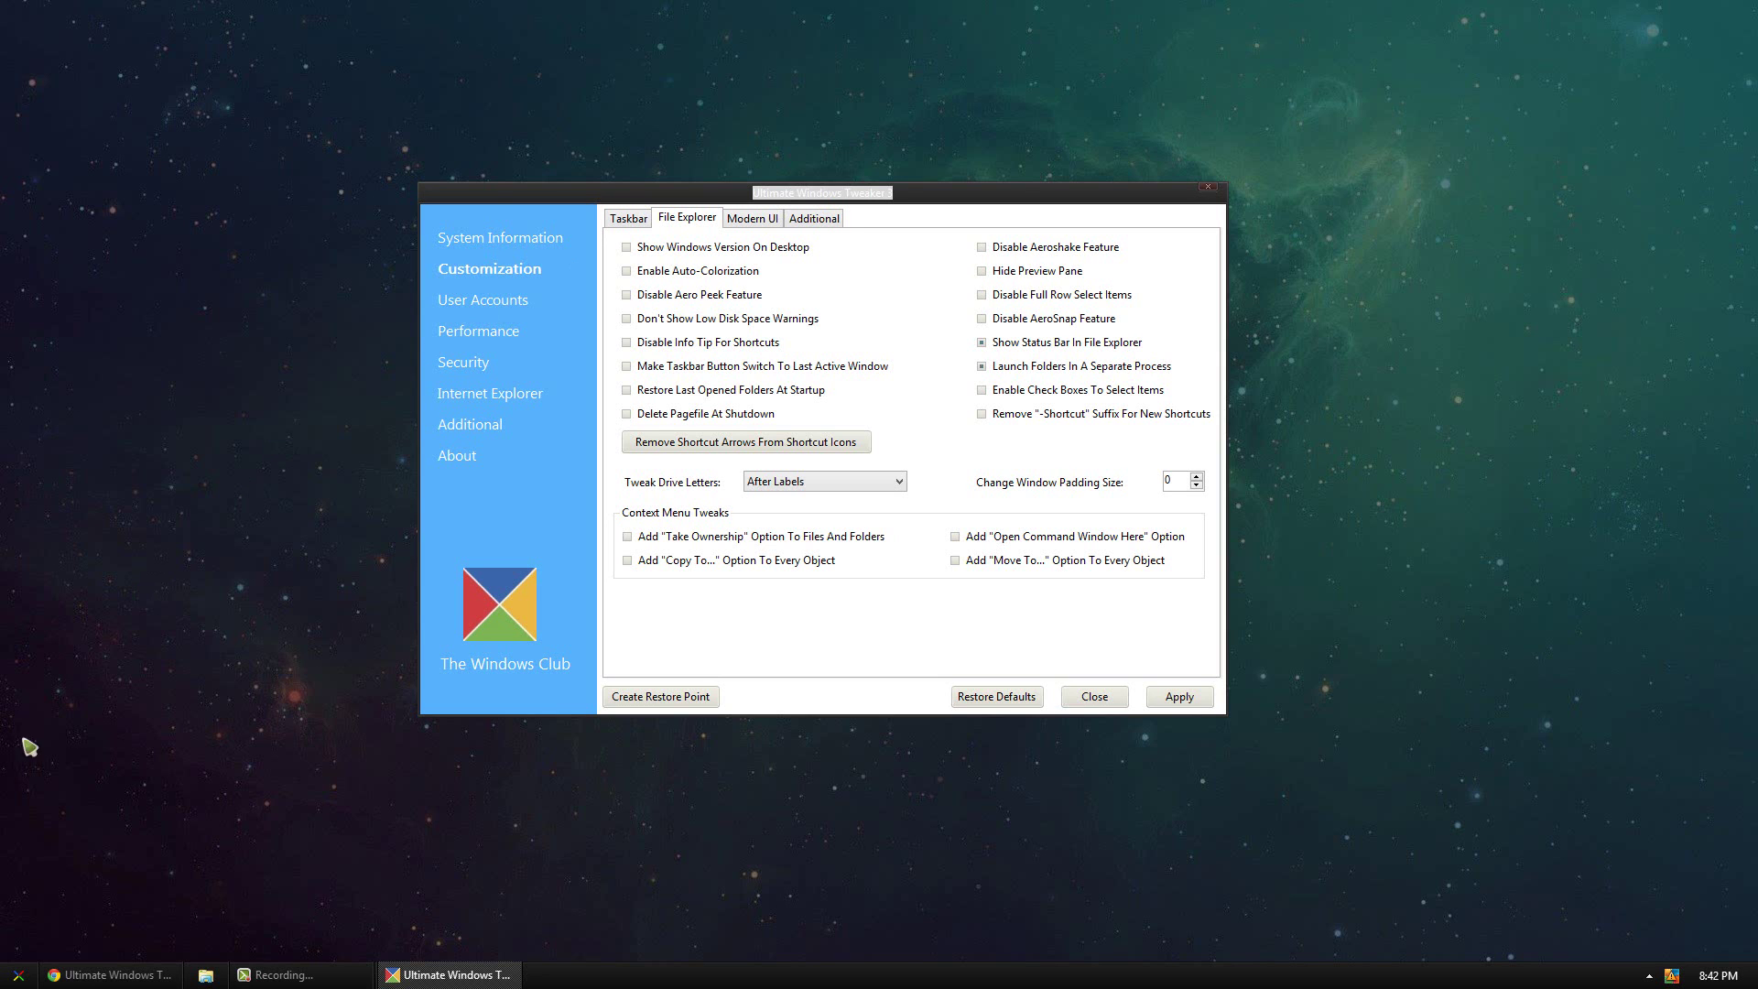
Bring up the browser window beside the tweaker, reposition the tweaker window, and minimize the browser.
left_click(108, 975)
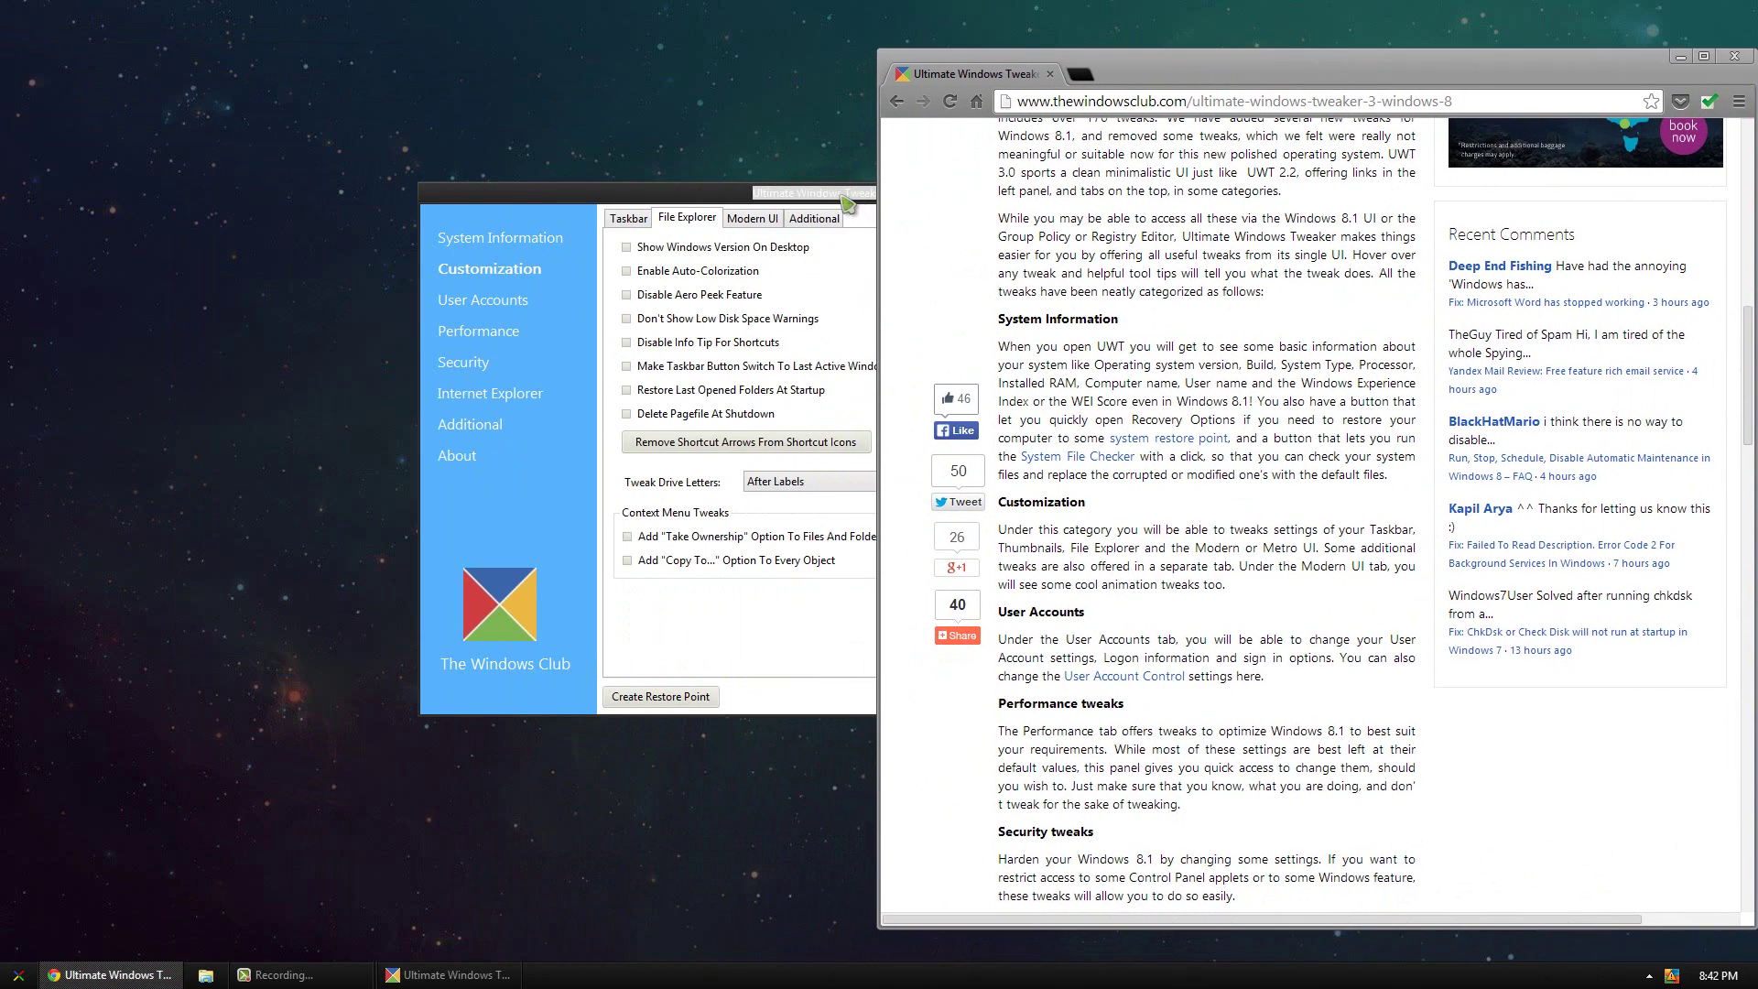
left_click_drag(851, 194, 947, 132)
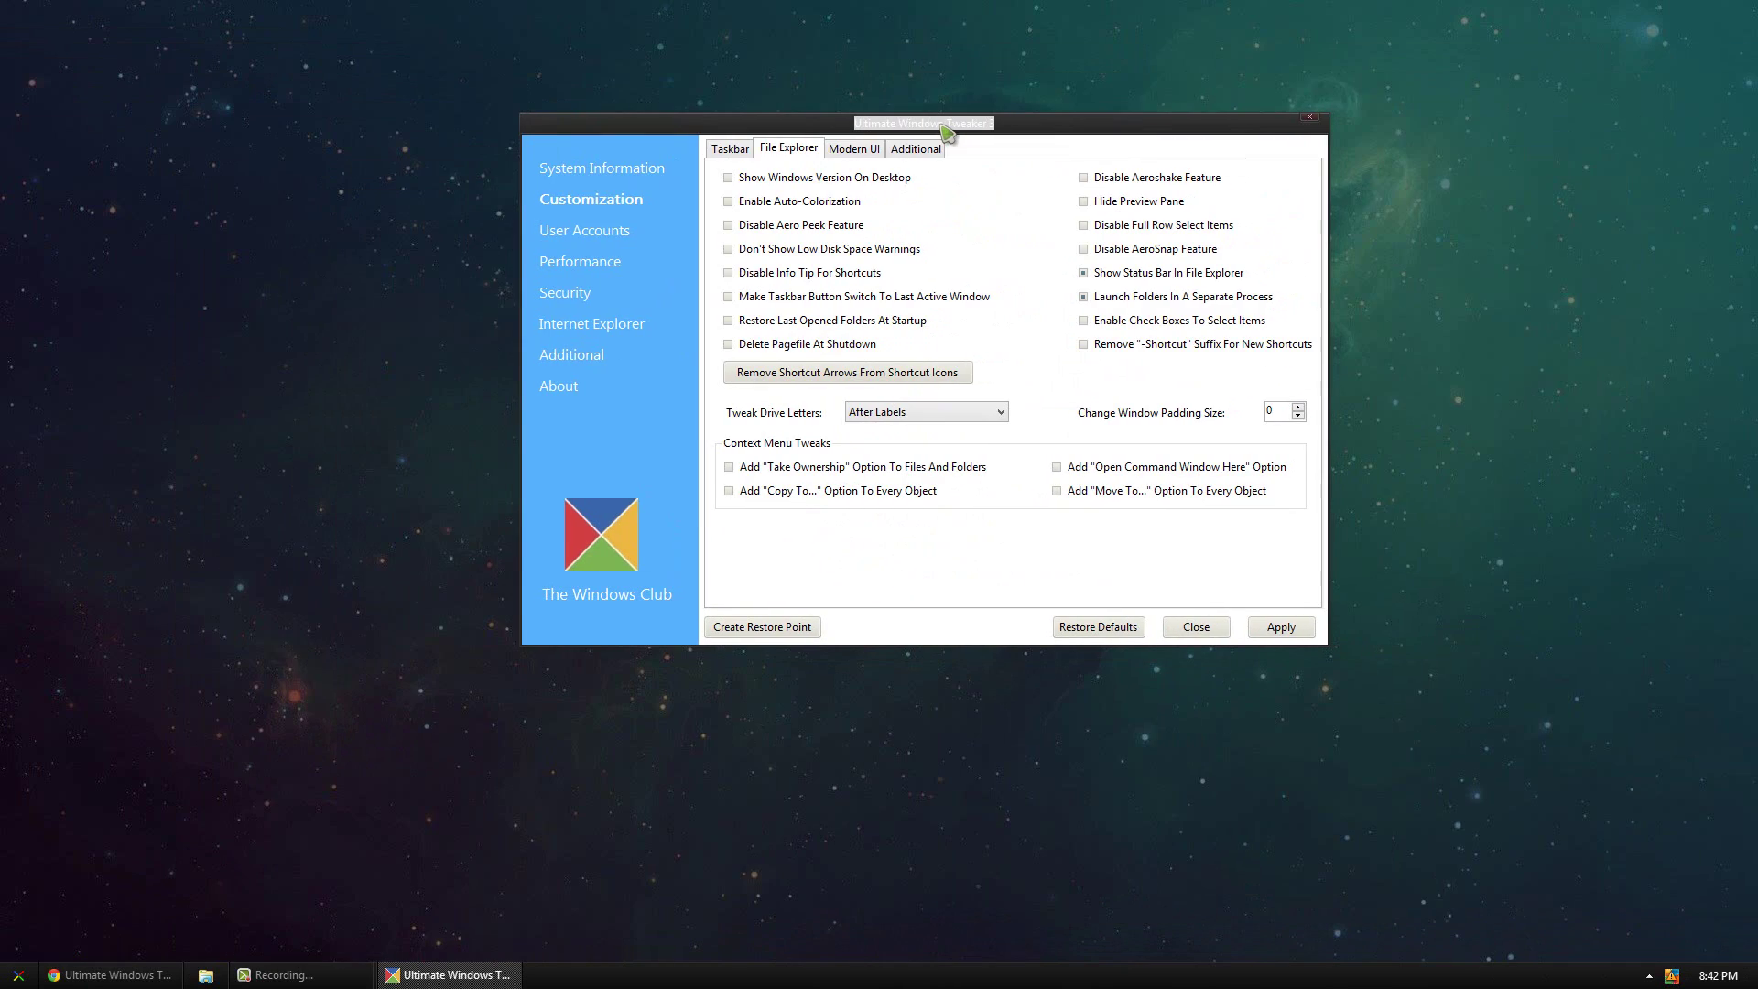
left_click(119, 976)
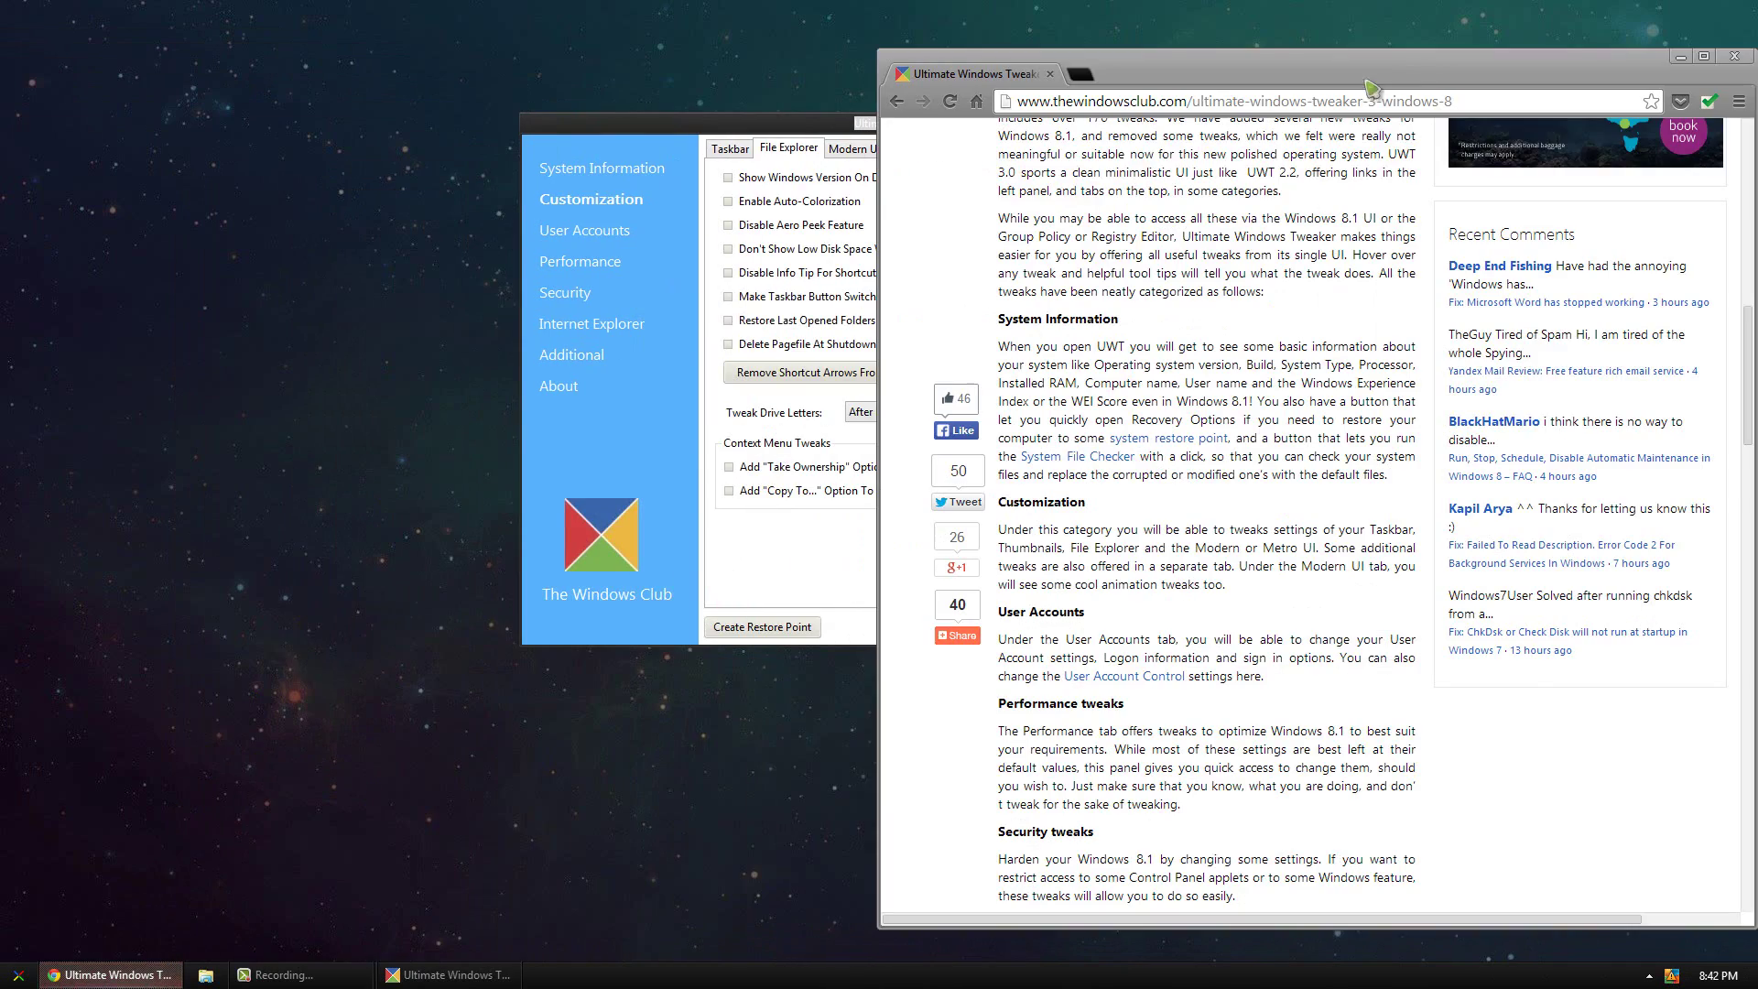
left_click(1680, 57)
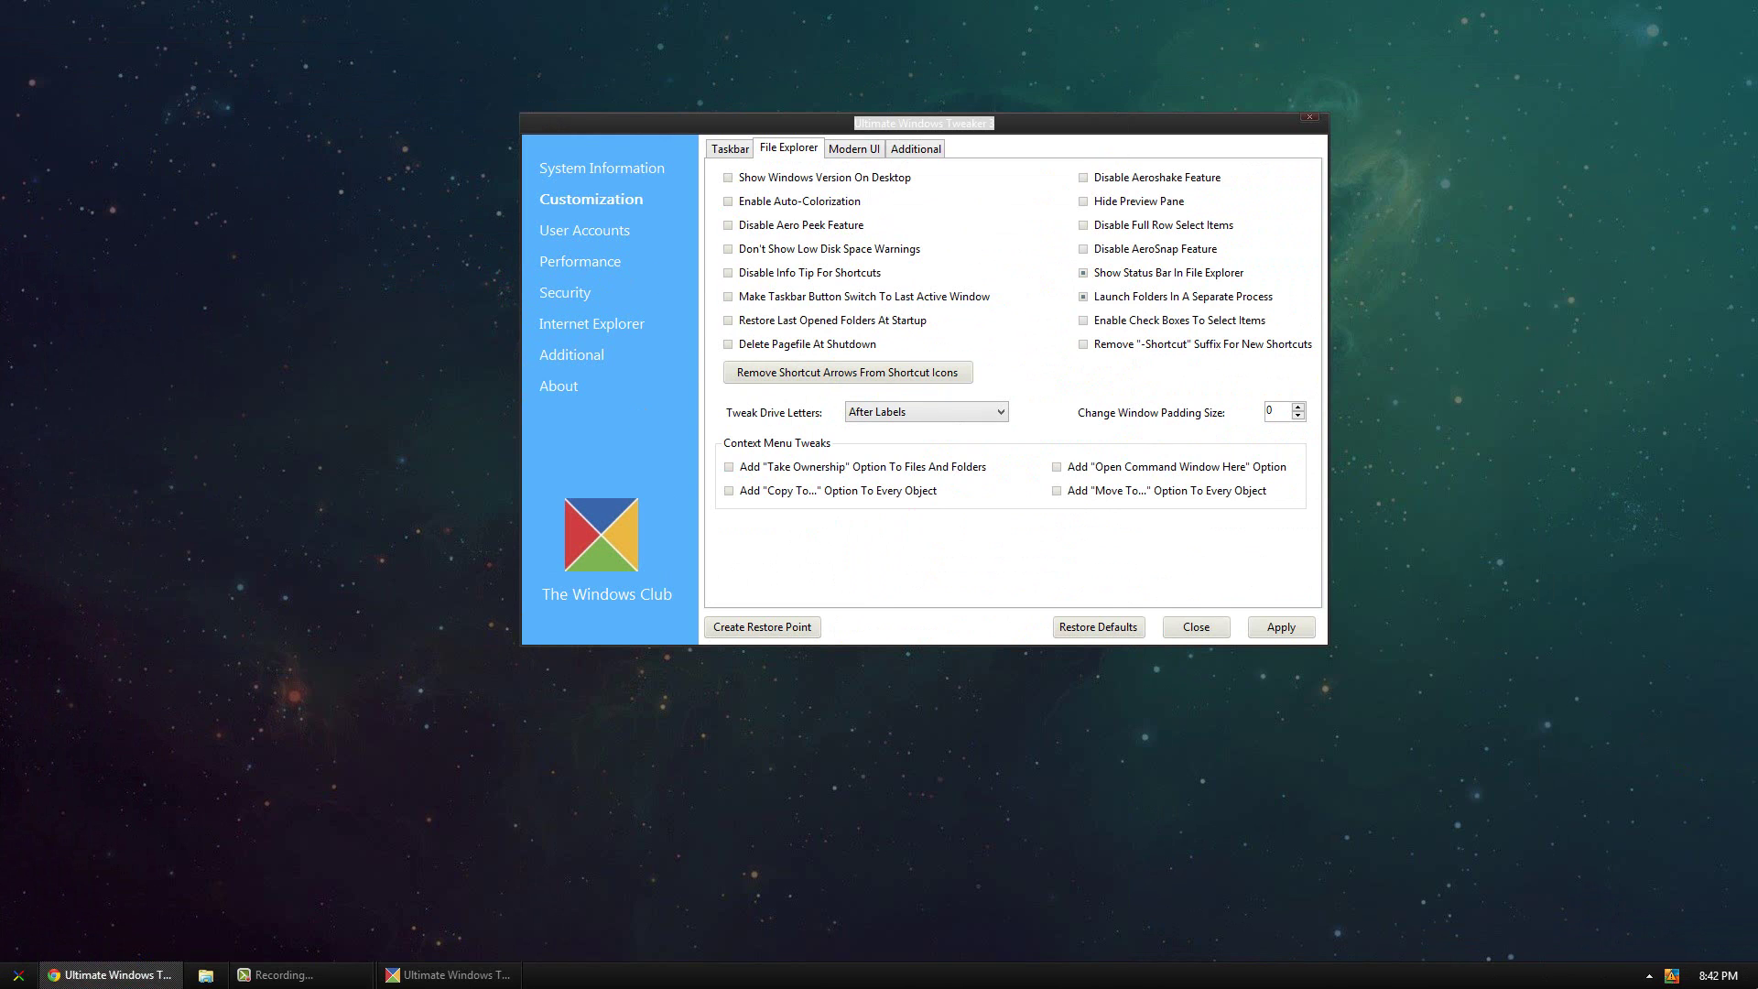
mouse_move(346, 976)
Examine the Modern UI customization tweaks, including the Start screen animation offsets and the navigation options.
left_click(854, 149)
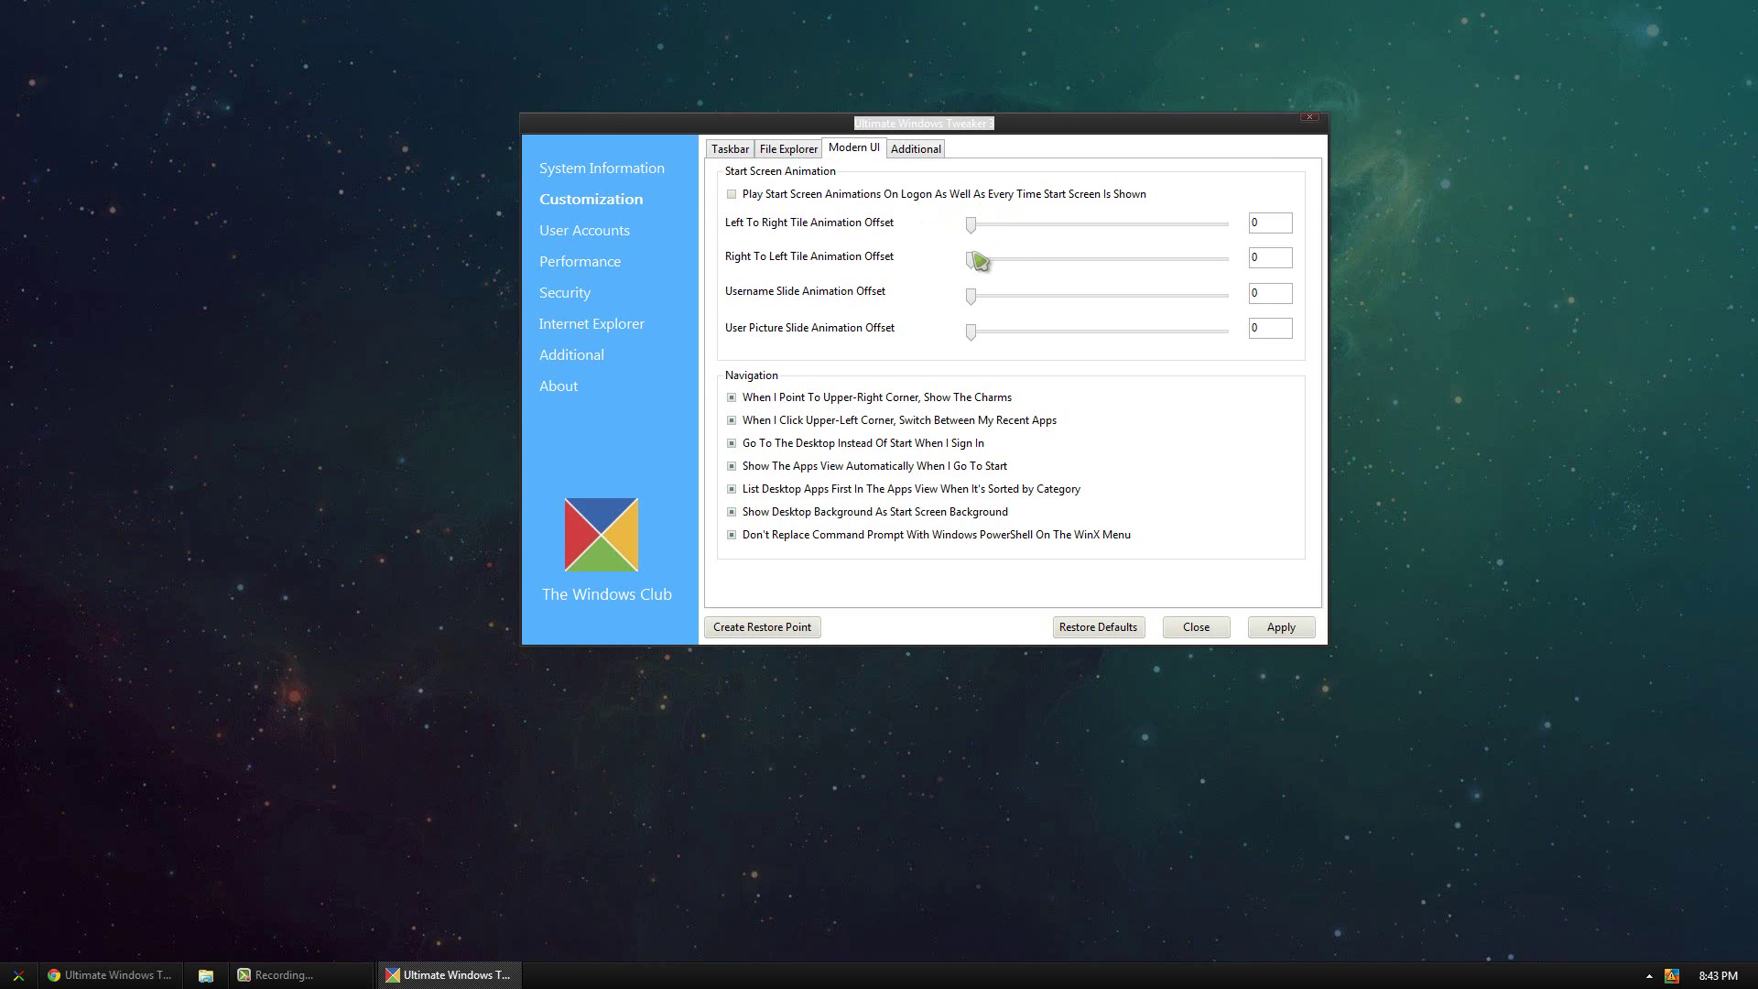
left_click_drag(971, 227, 923, 249)
mouse_move(1754, 9)
mouse_move(964, 404)
mouse_move(838, 467)
View the Start screen's Apps list and tiles, return to the desktop, and inspect the WinX menu.
left_click(16, 977)
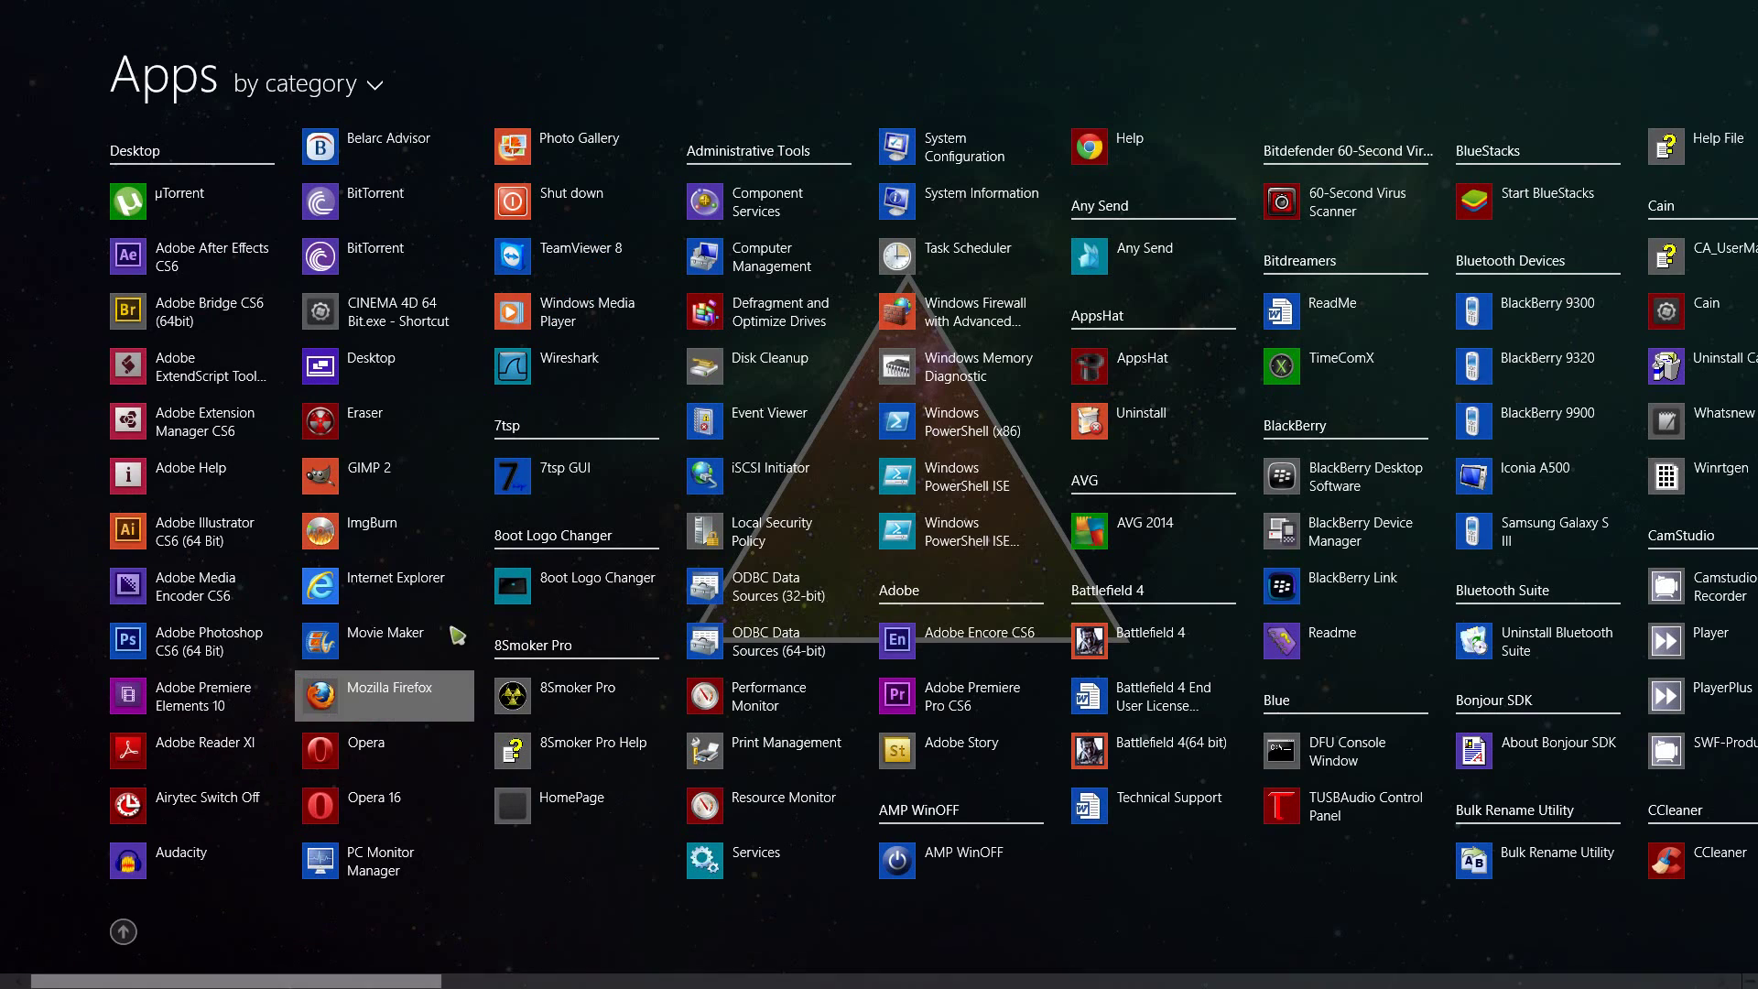
left_click(124, 931)
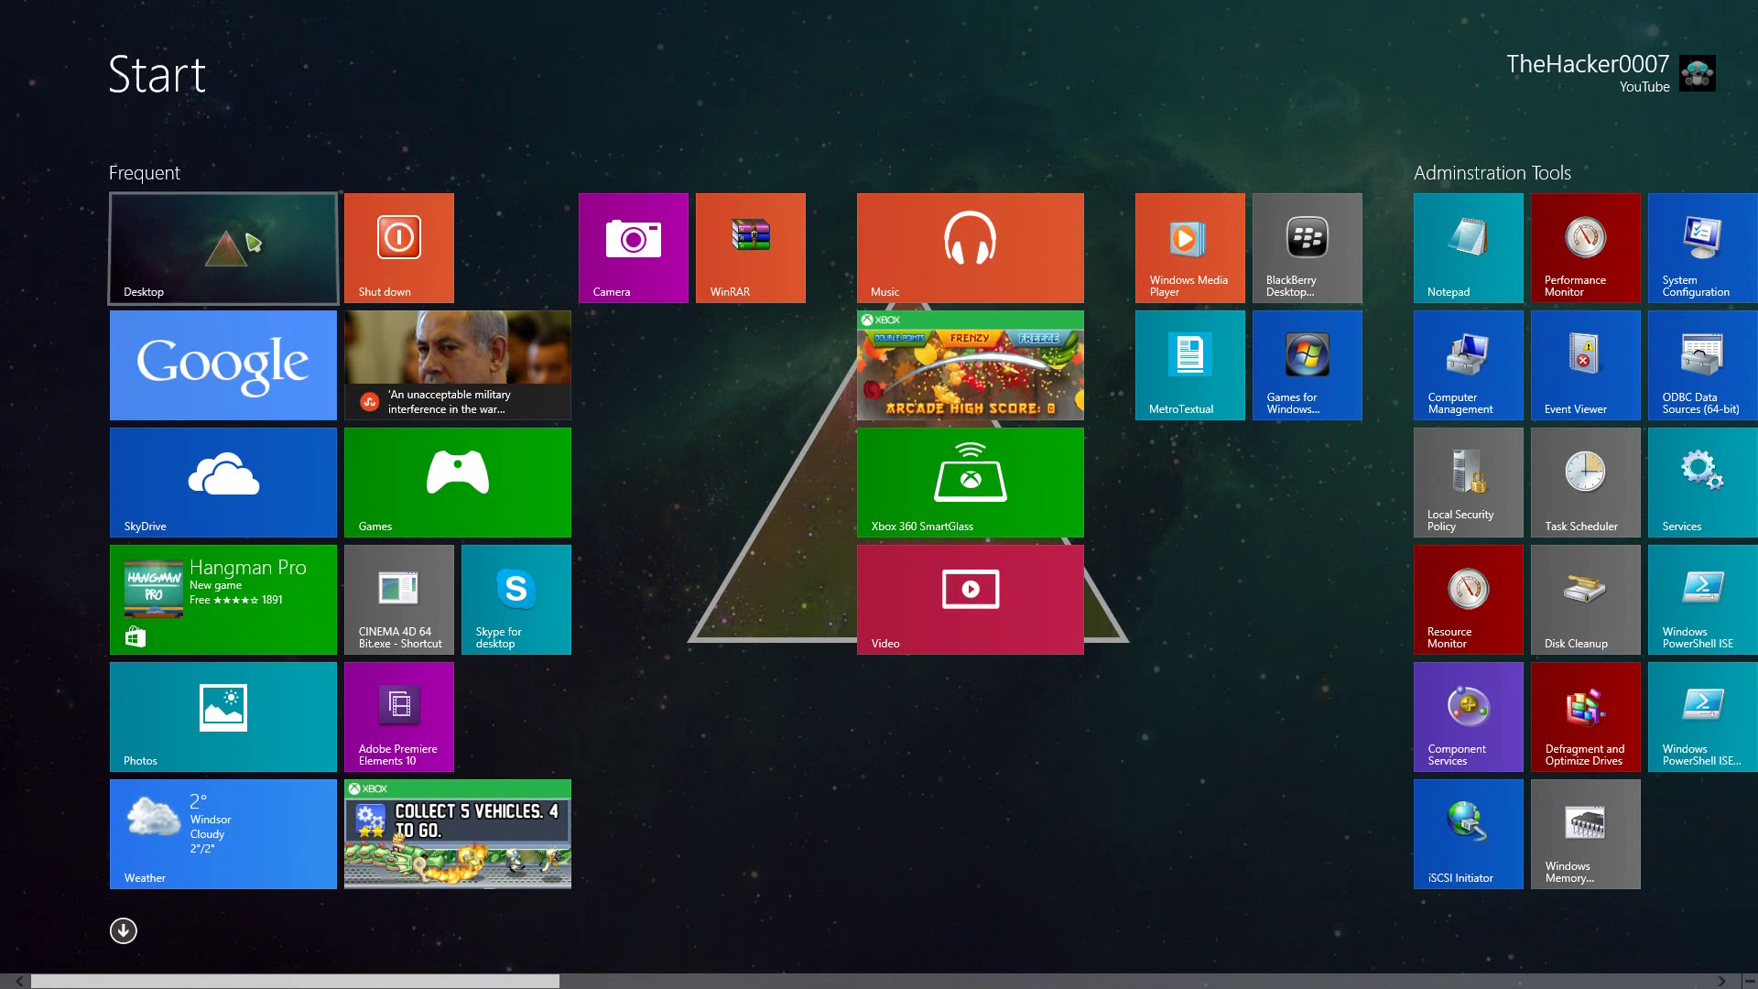
key("super")
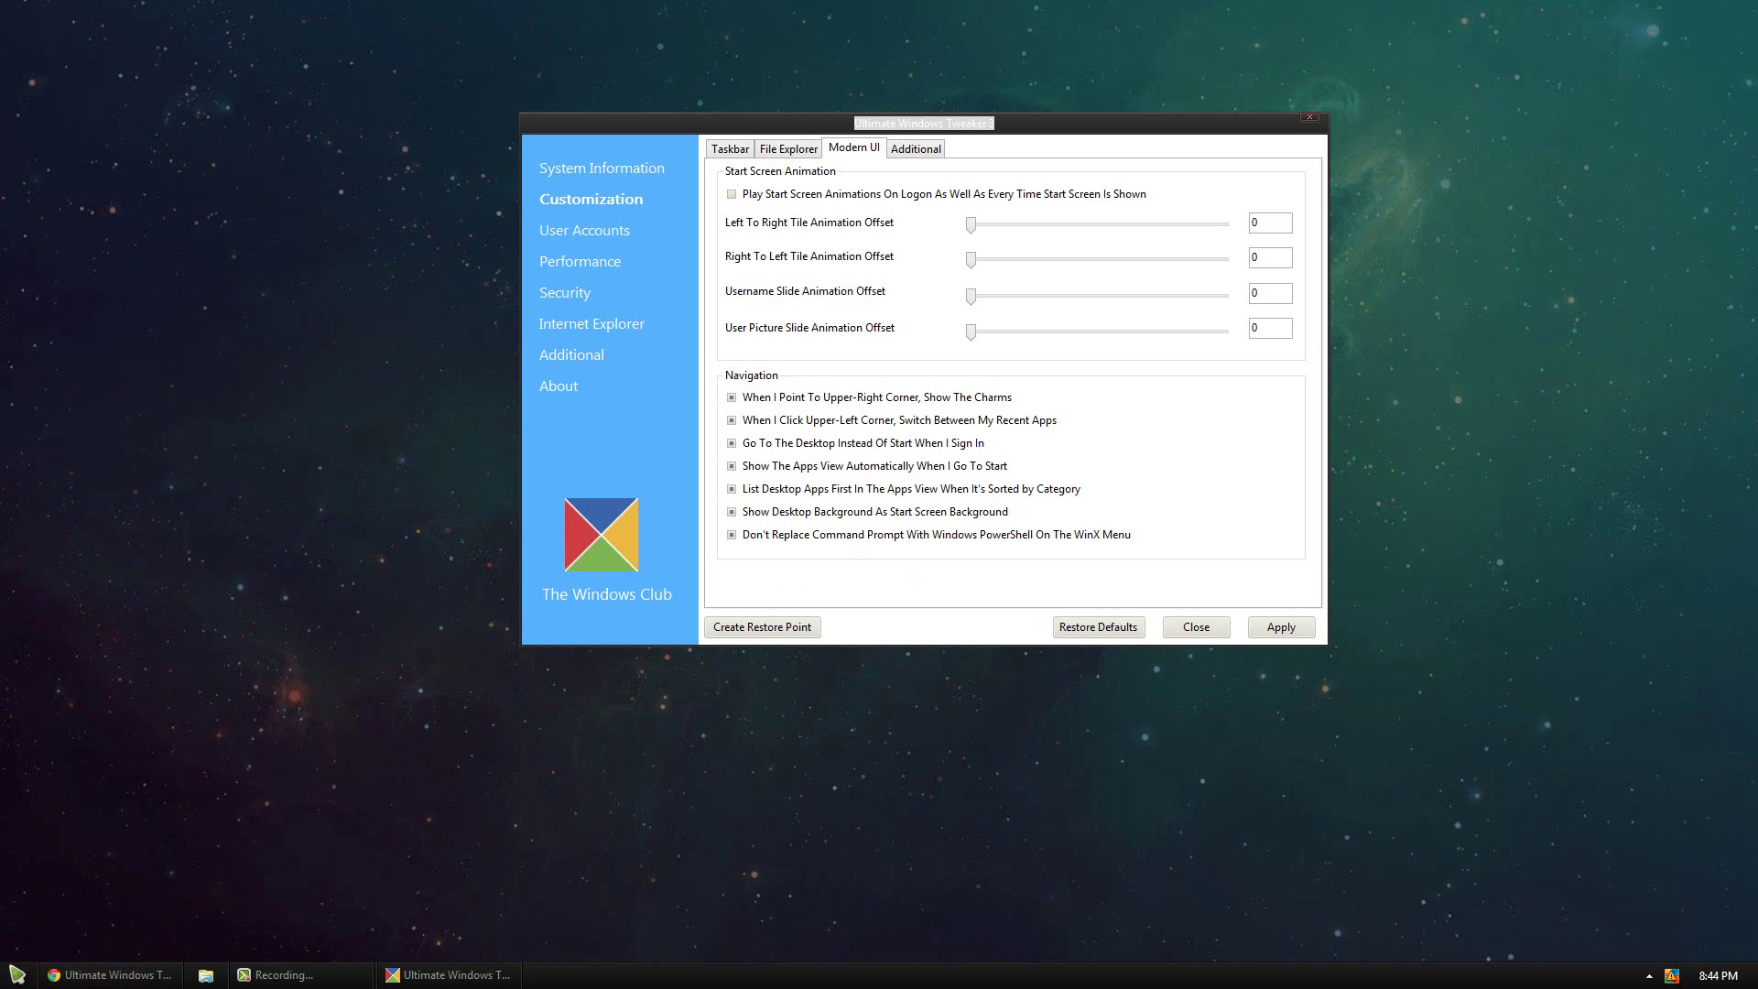
right_click(12, 968)
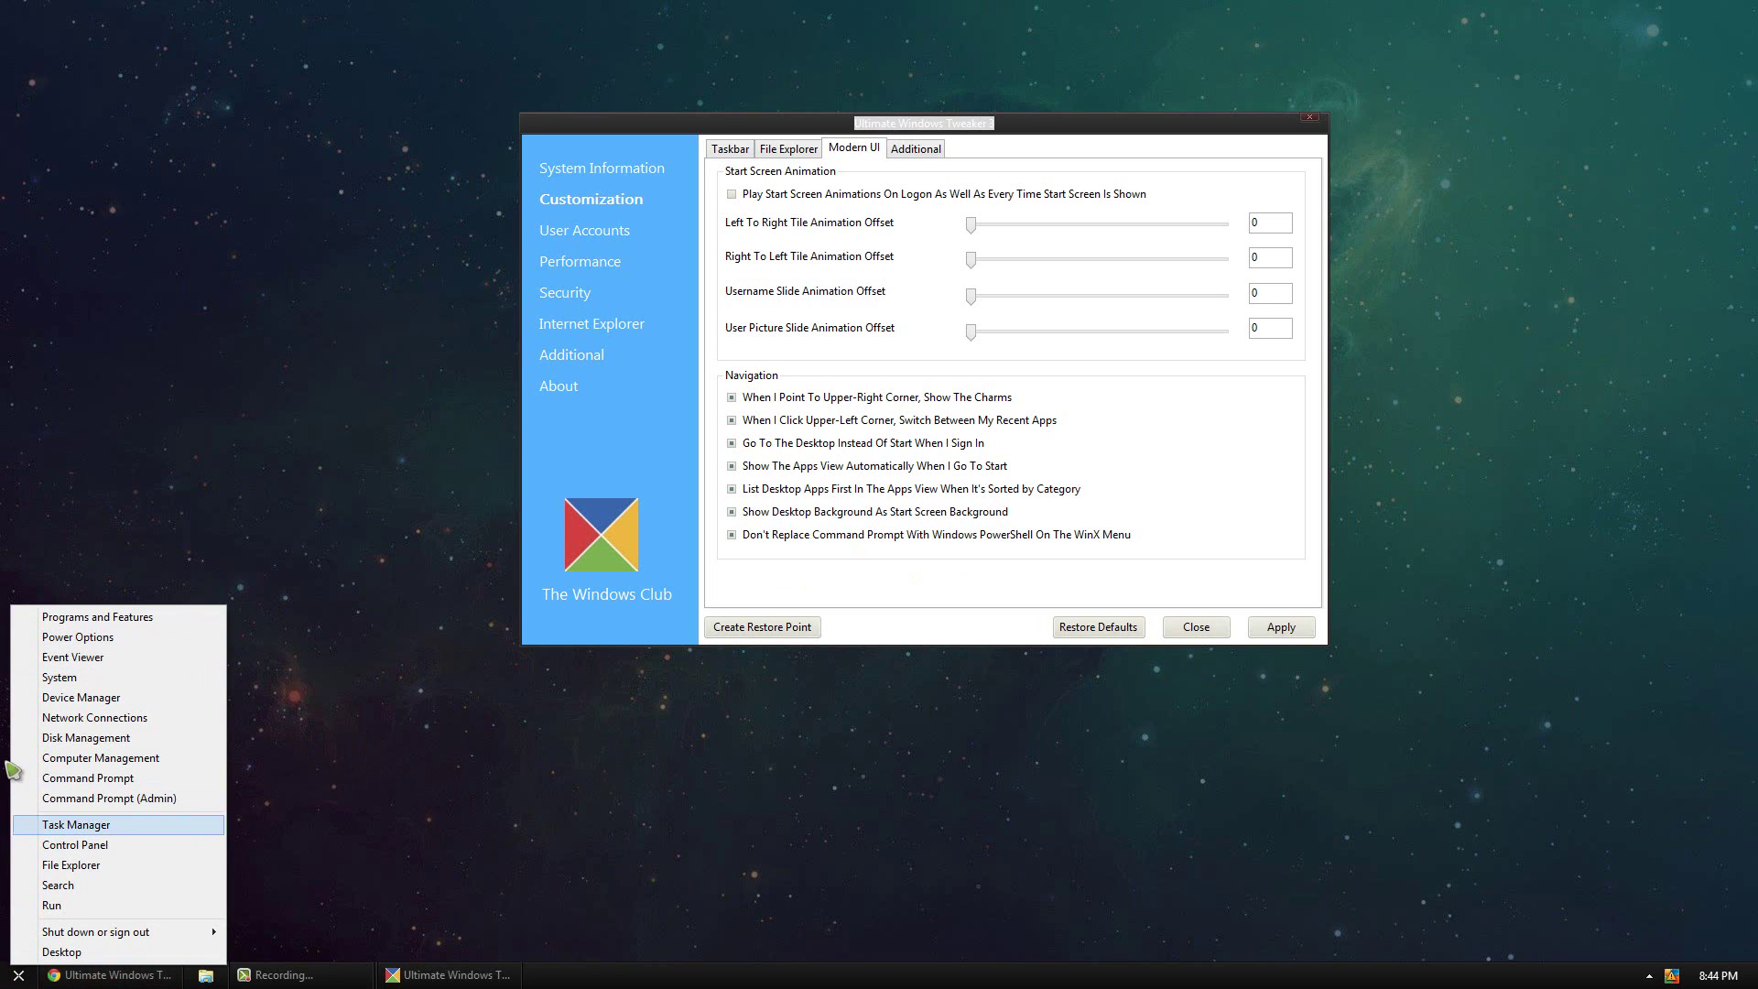
left_click(530, 661)
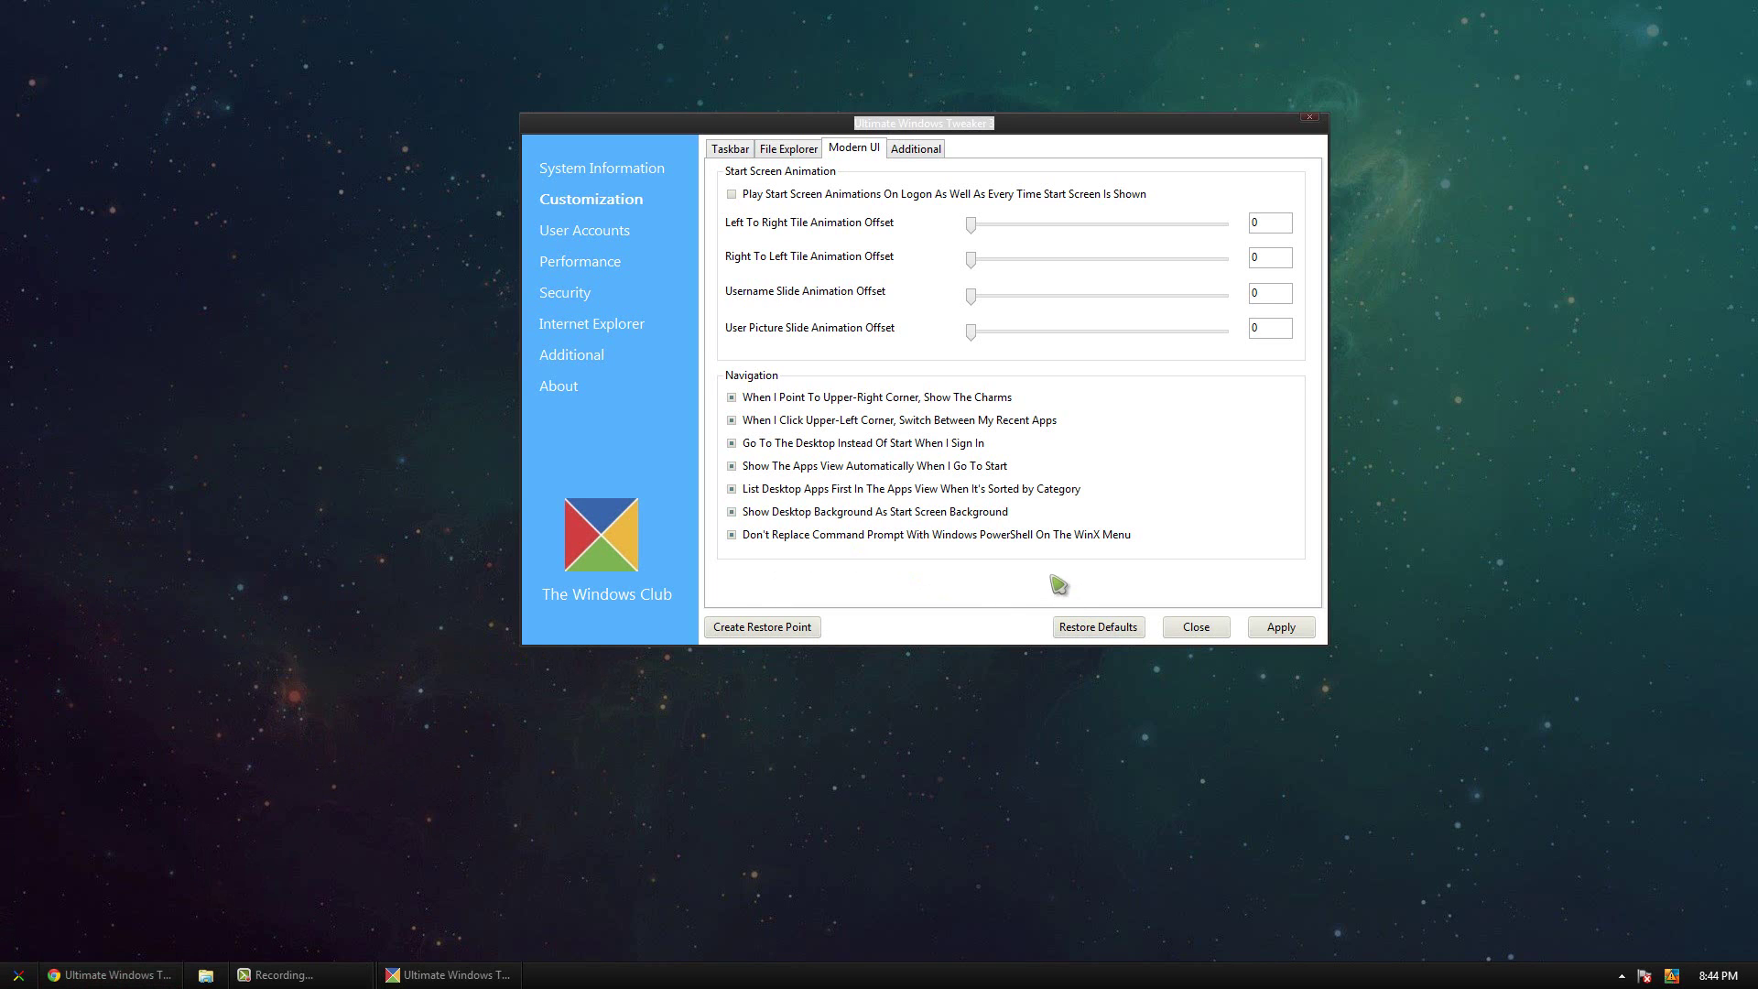
Examine the additional customization tweaks for the lock screen, notifications and miscellaneous features.
left_click(939, 147)
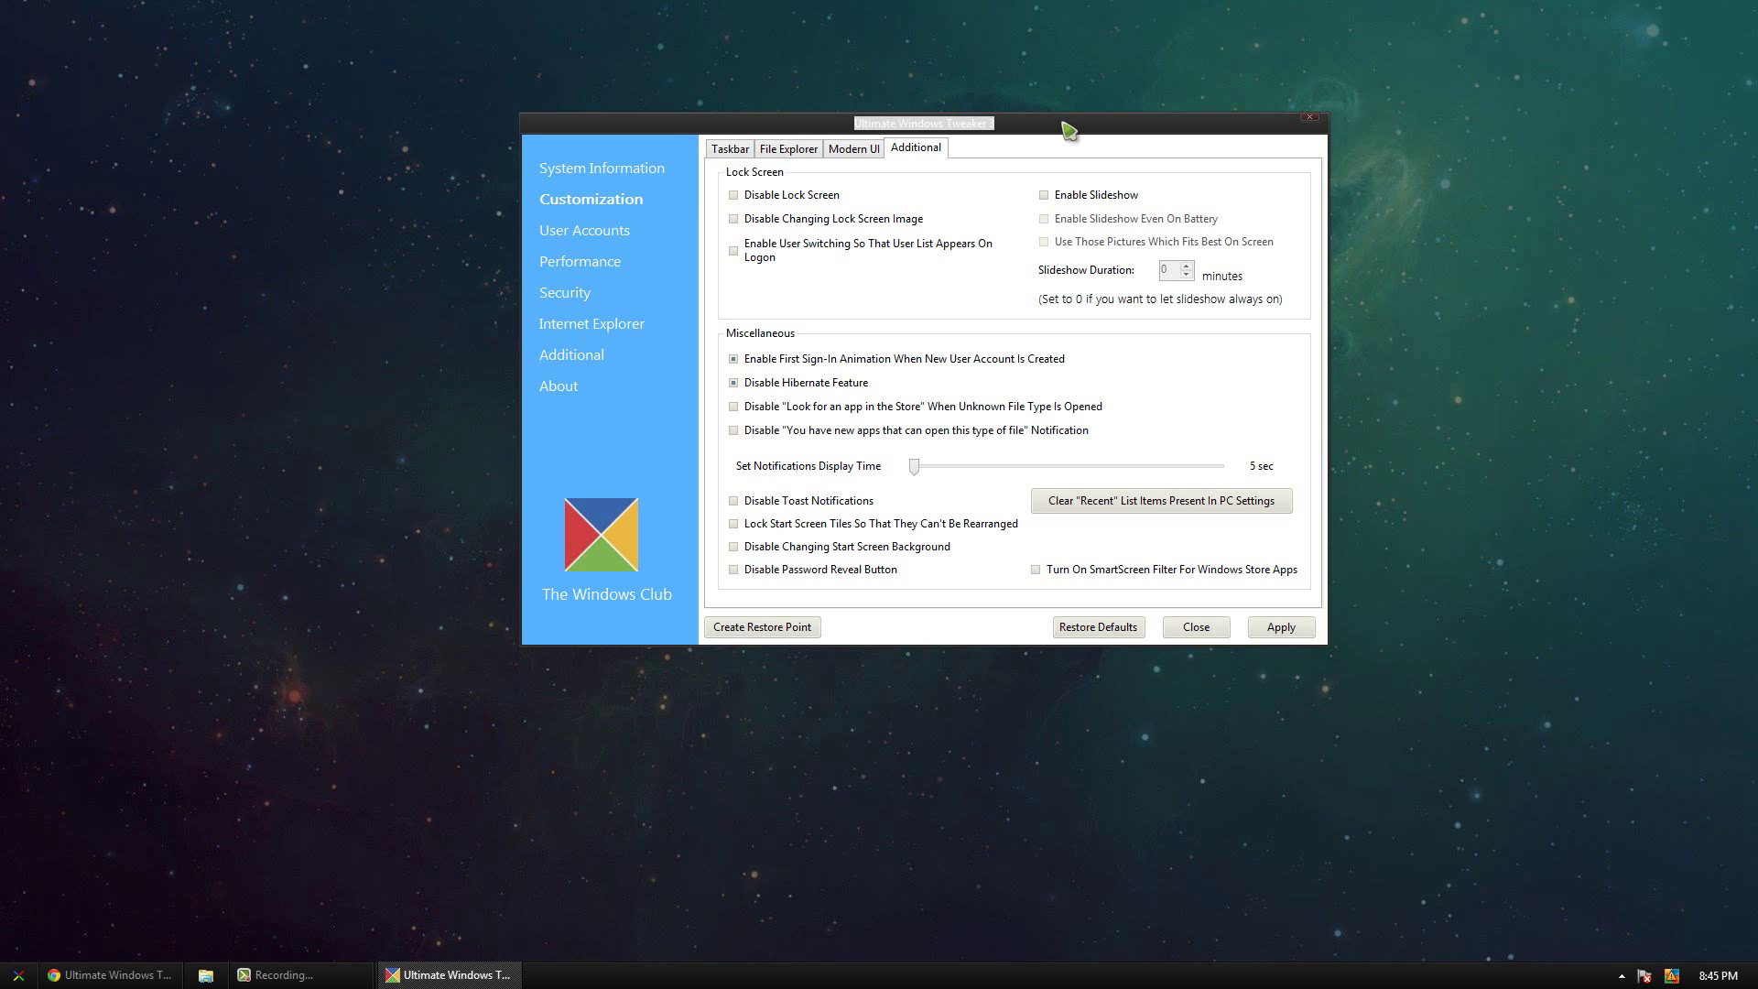
left_click(291, 978)
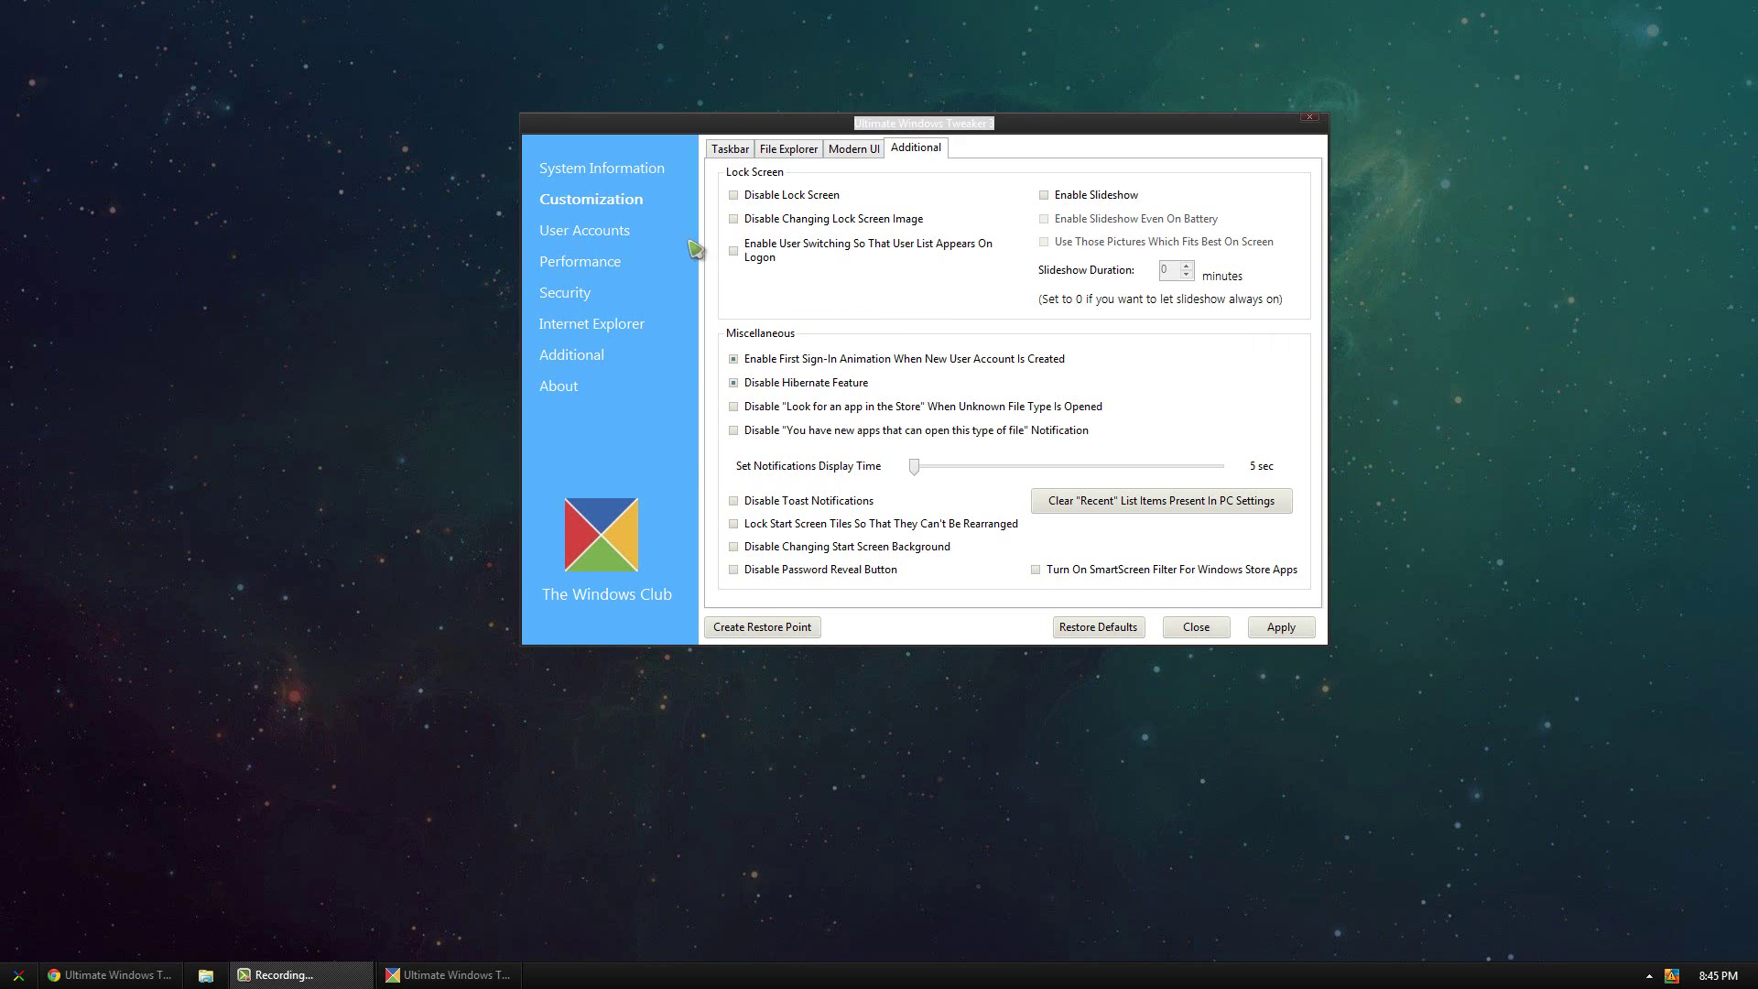
Examine the User Accounts tweaks, including the logon options, logon message and choices for system failure behavior.
left_click(608, 234)
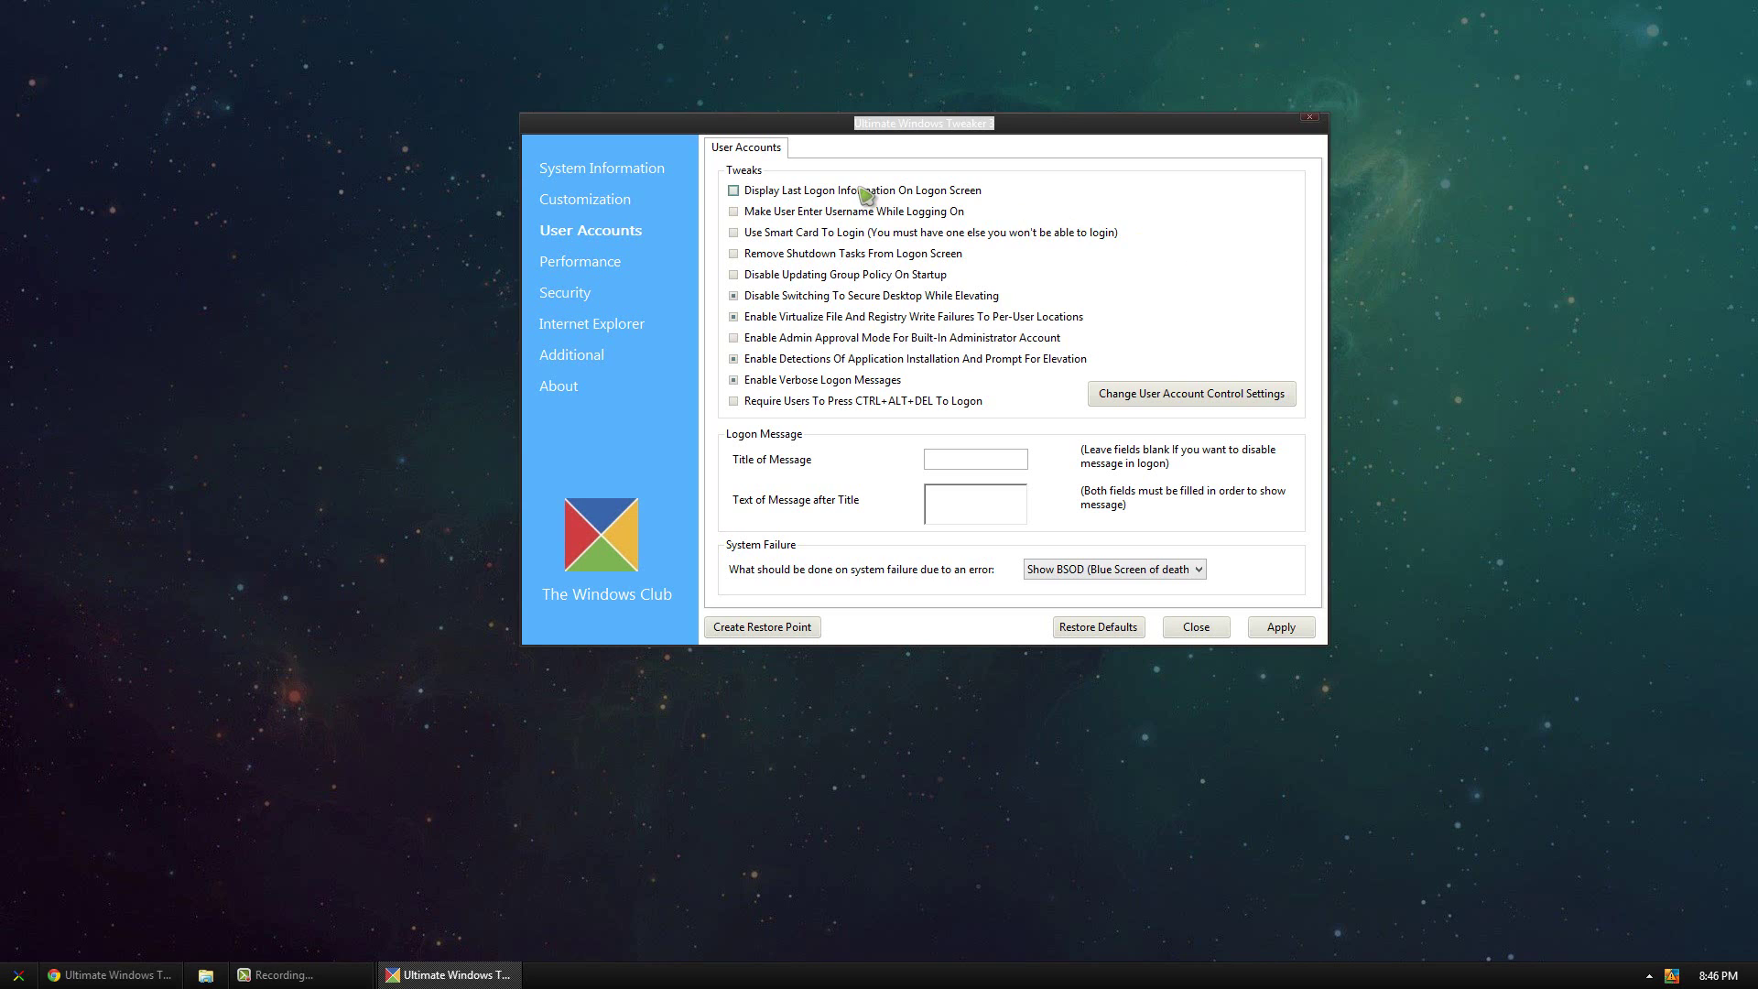
mouse_move(858, 188)
mouse_move(927, 218)
mouse_move(867, 410)
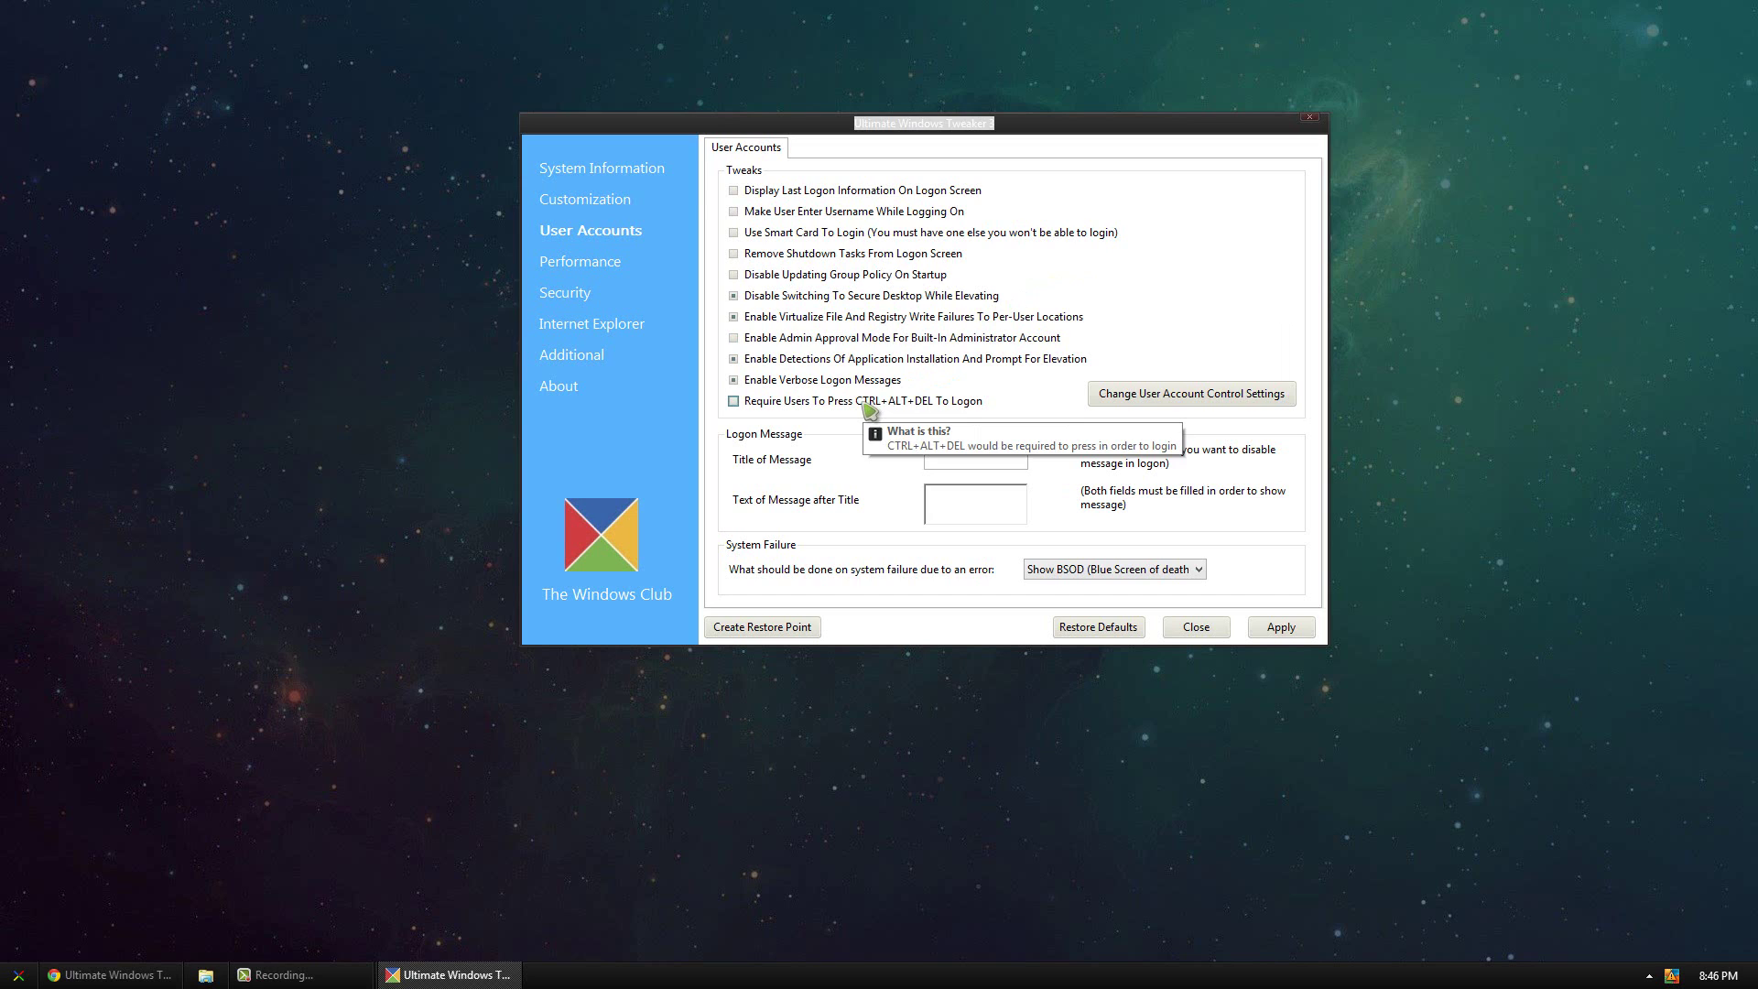
mouse_move(838, 386)
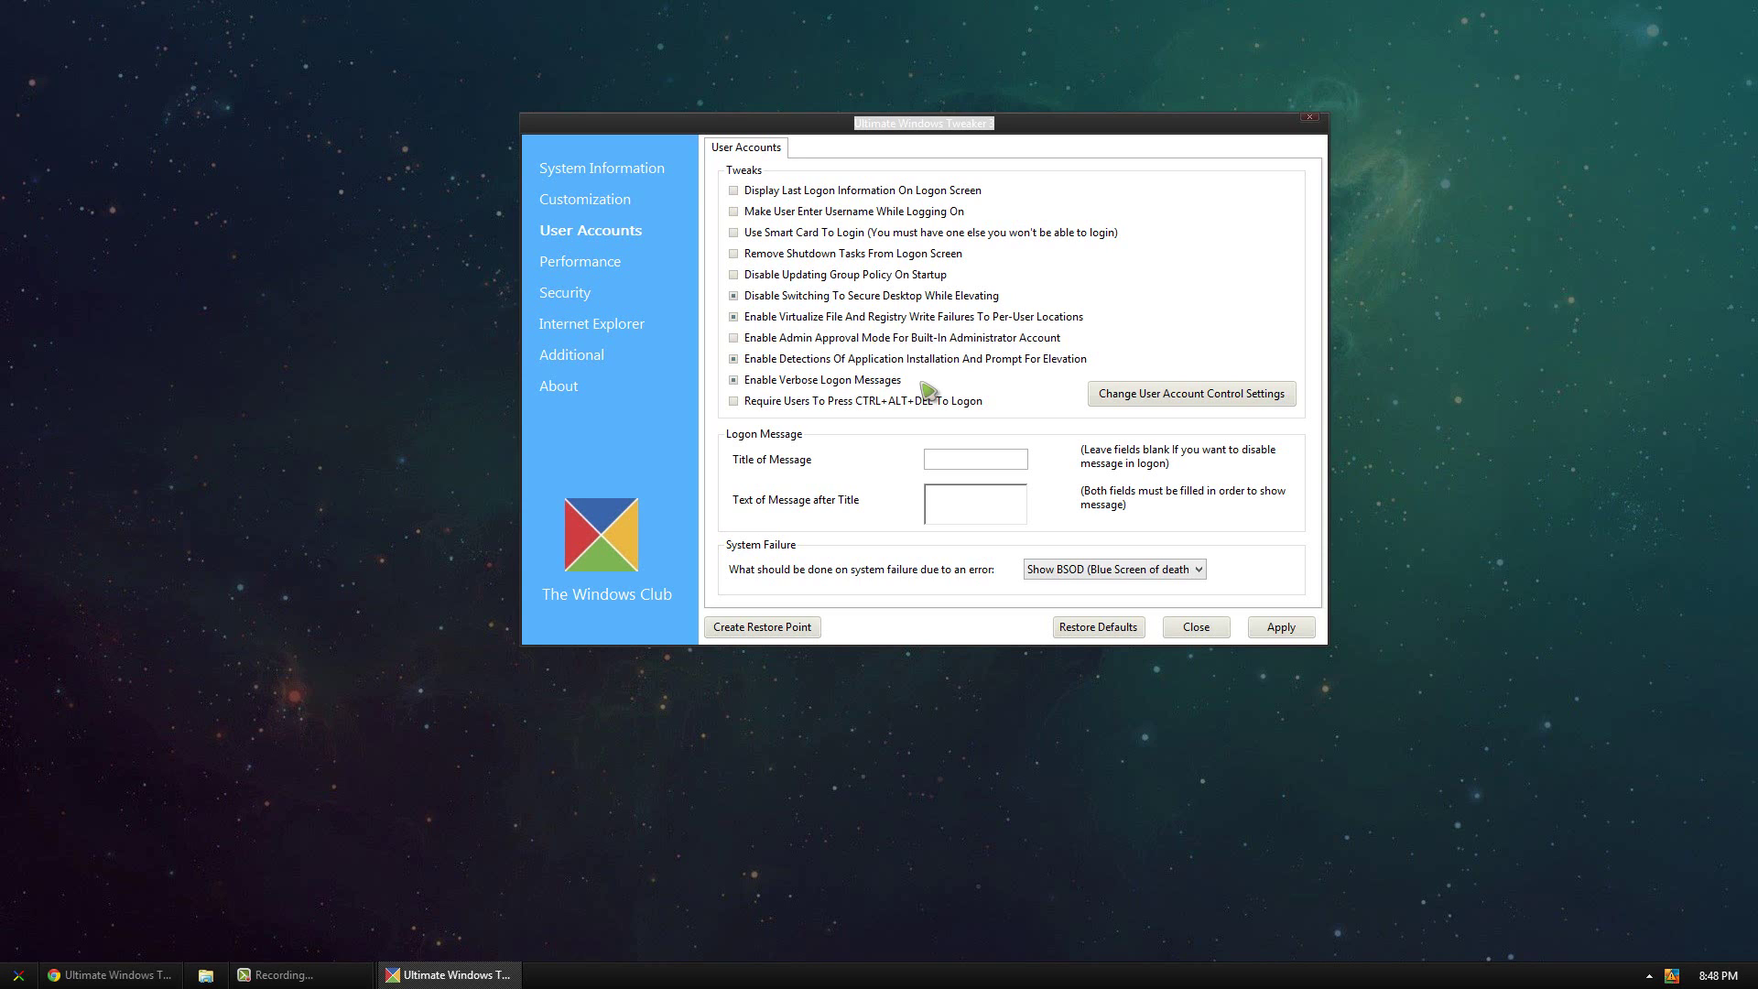
left_click(1062, 571)
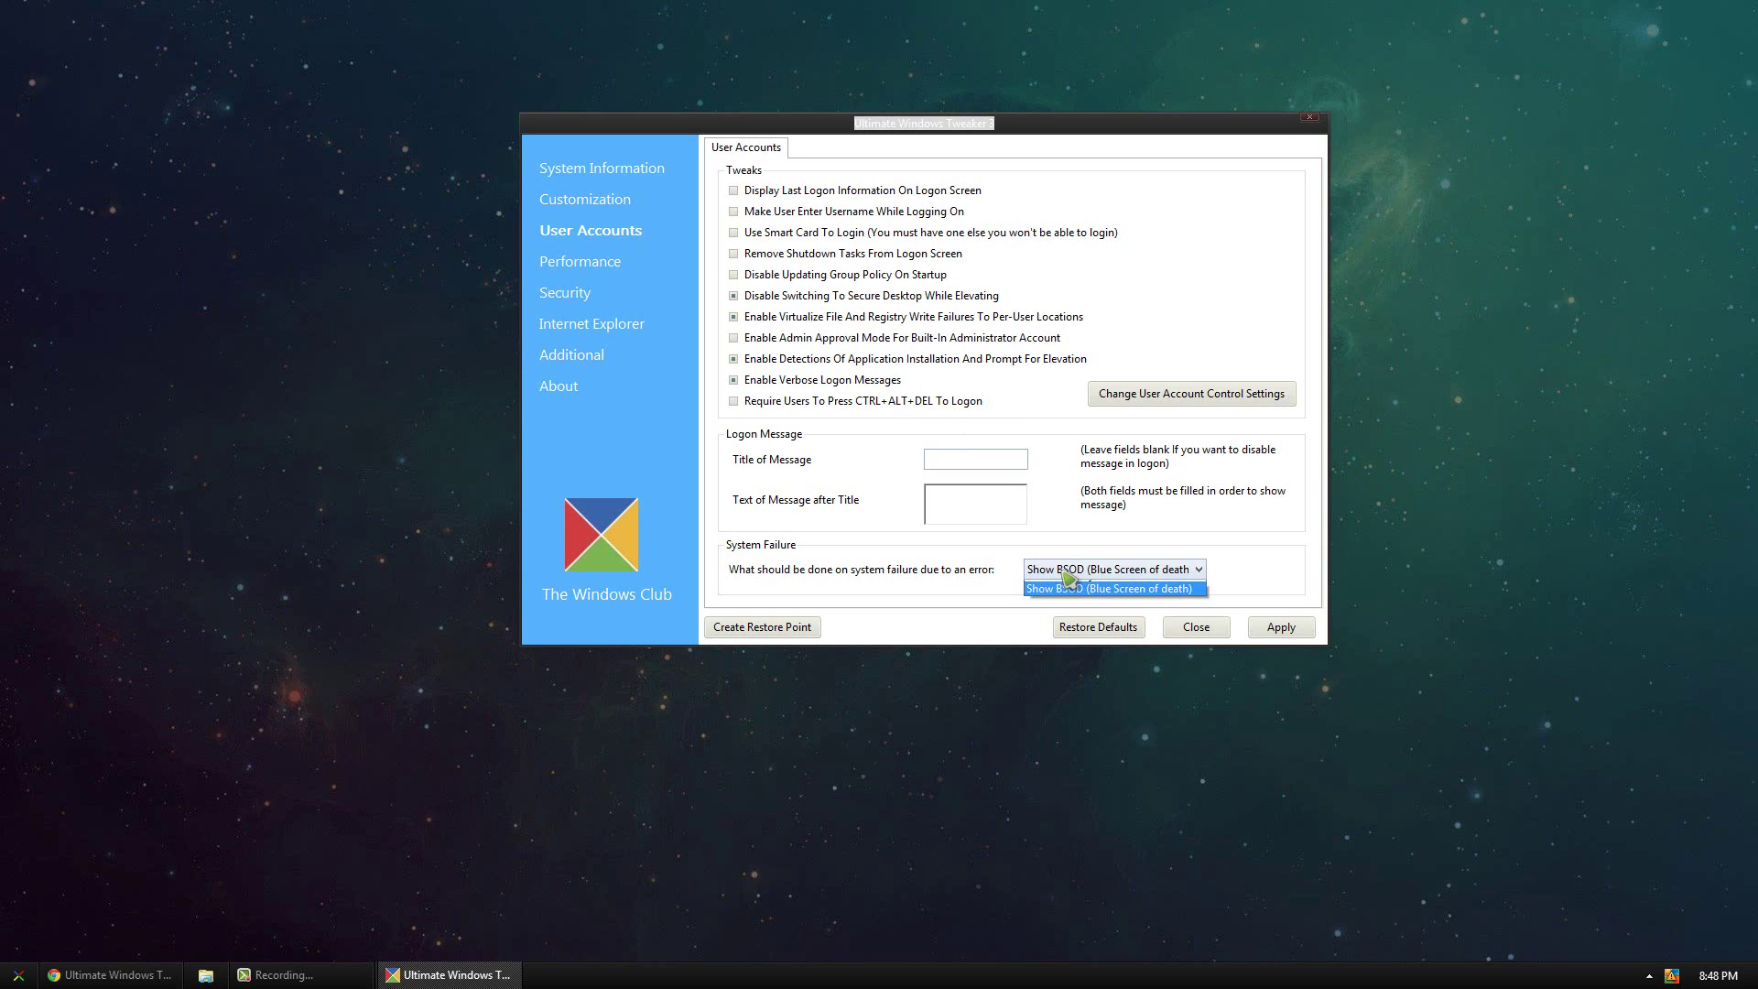
left_click(1067, 564)
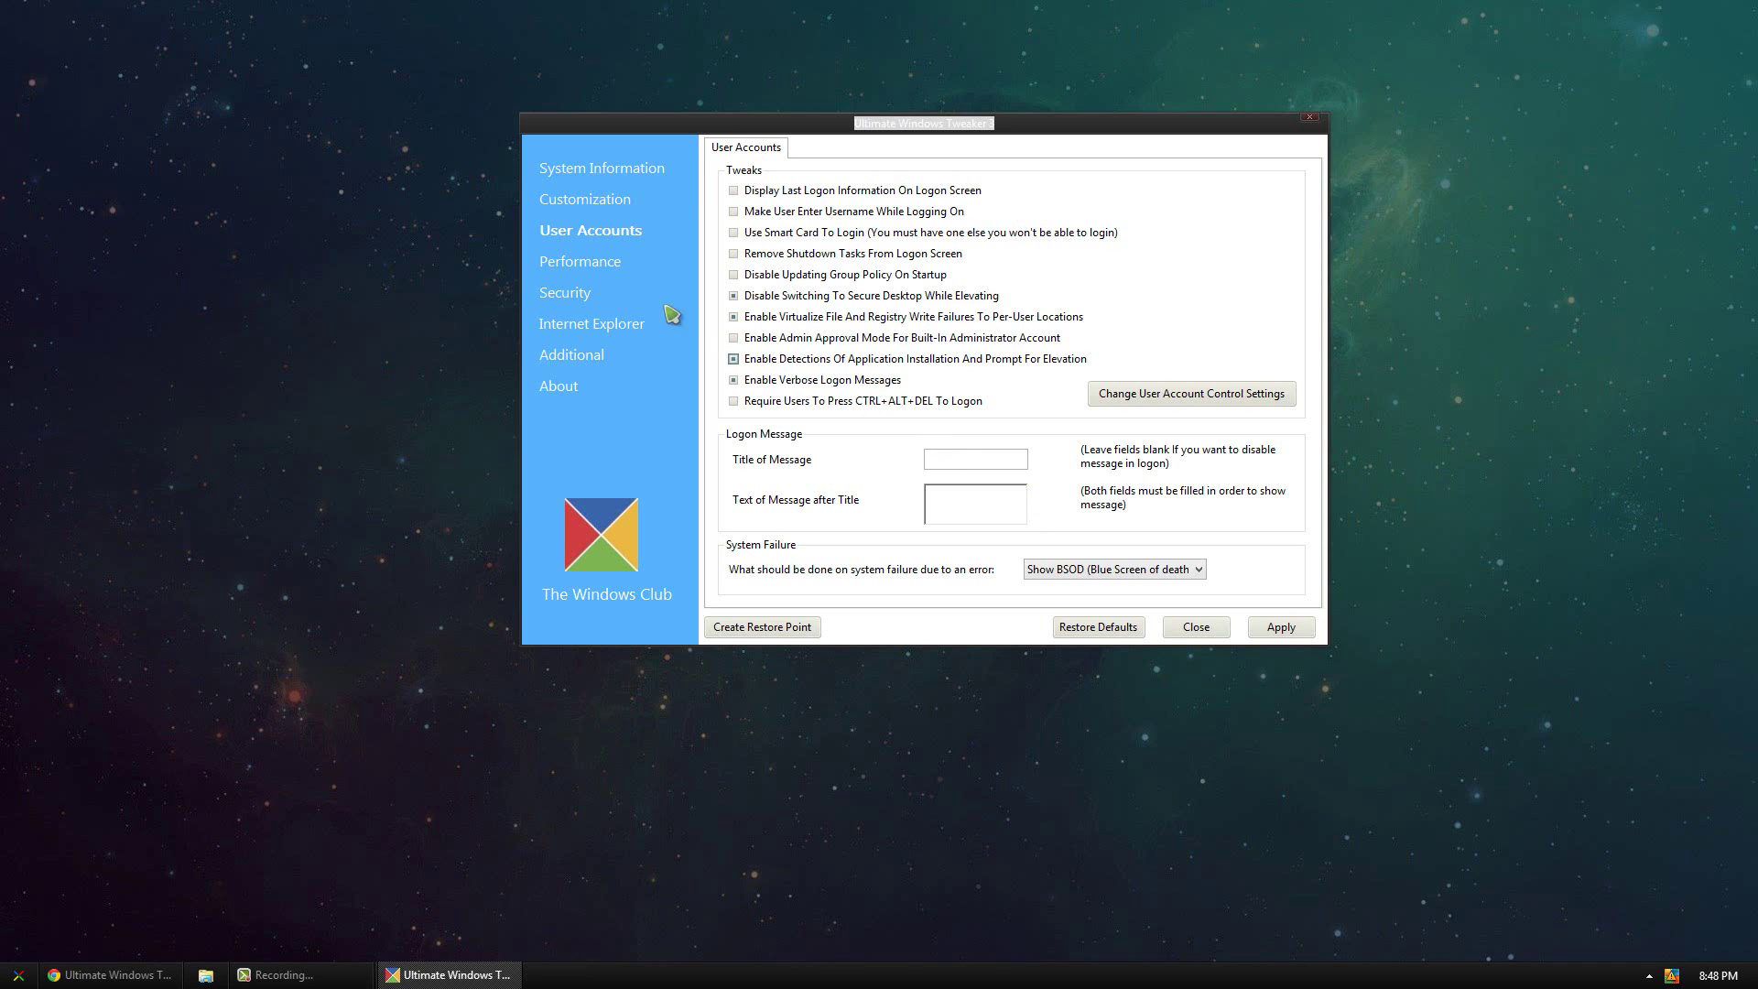
Examine the Performance tweaks, including the shutdown waiting times, the service options and the L2 cache choices.
left_click(595, 273)
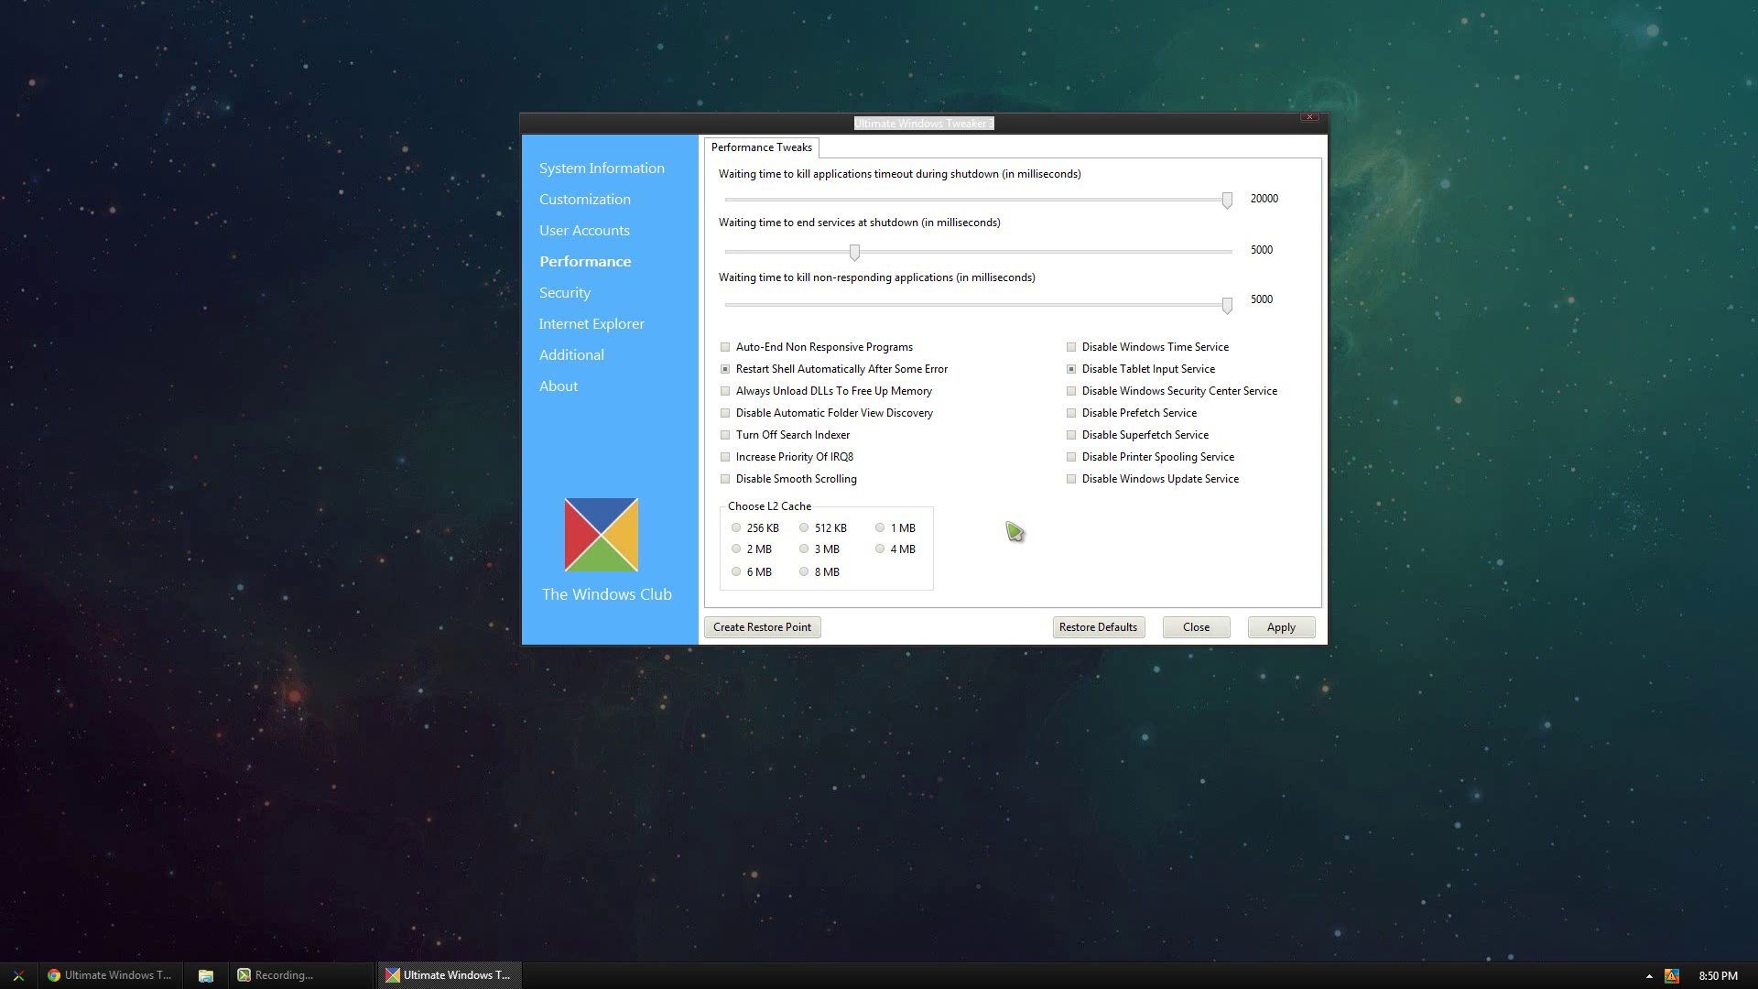
mouse_move(1231, 478)
mouse_move(844, 486)
mouse_move(825, 430)
Review the Security settings and the Internet Explorer tweaks.
left_click(565, 293)
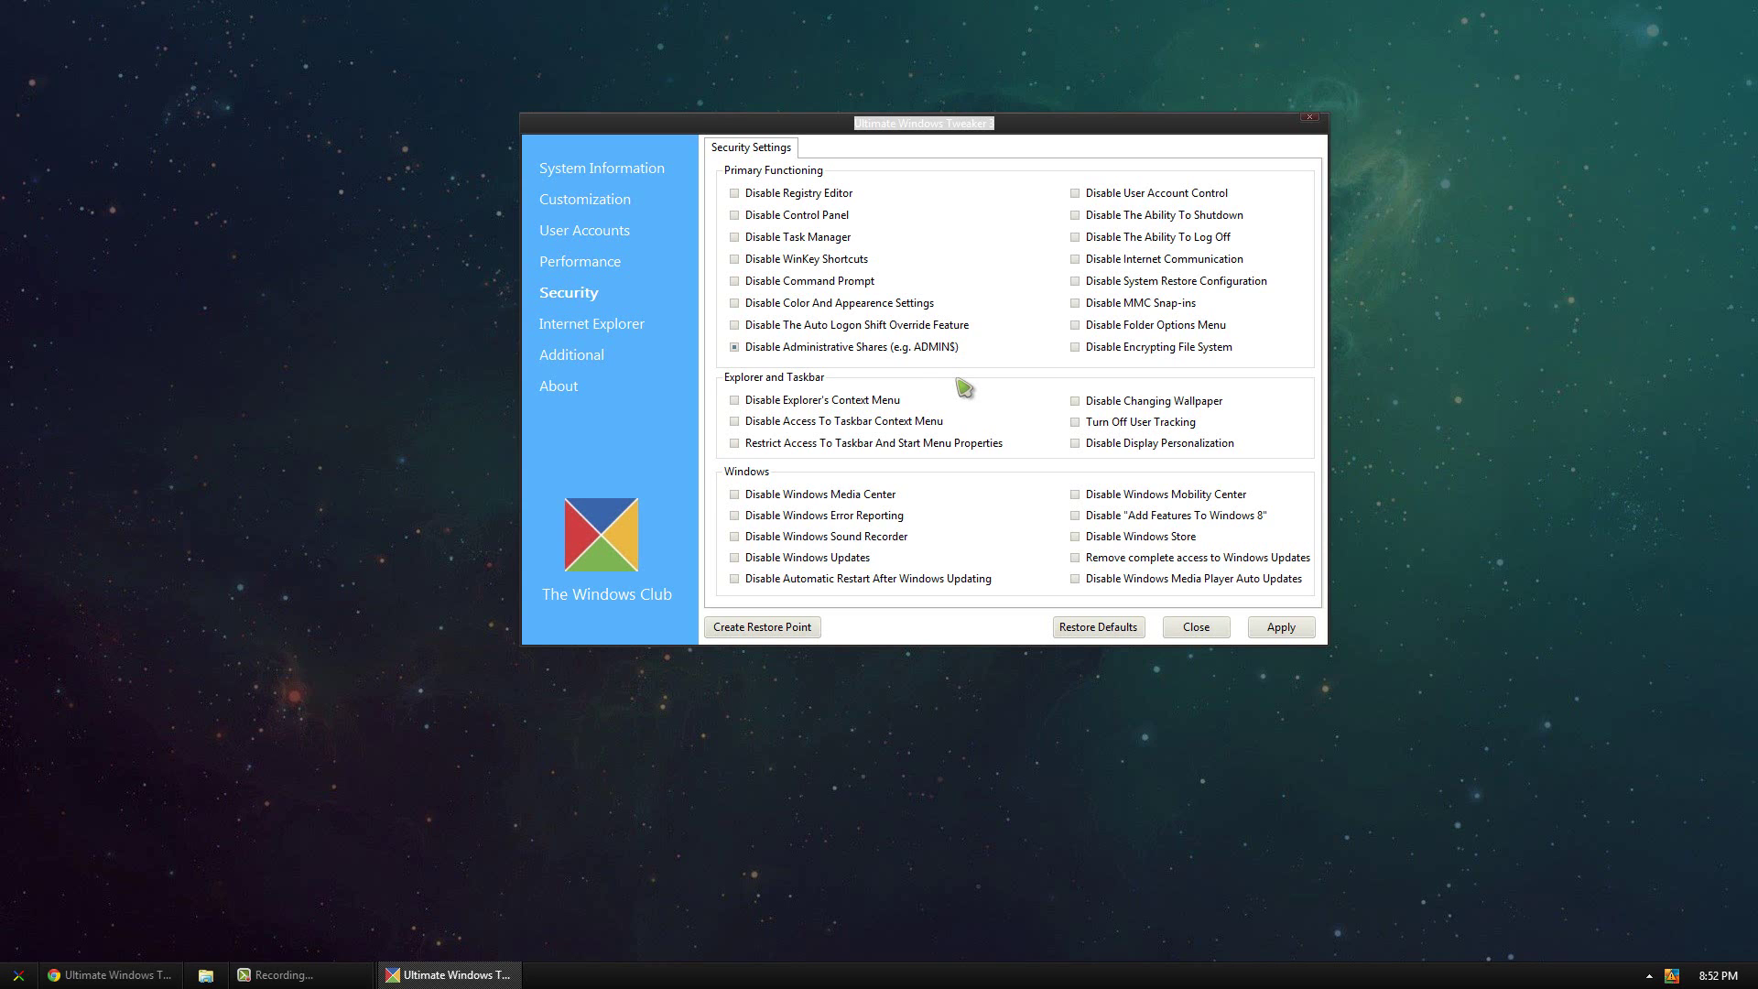
left_click(610, 329)
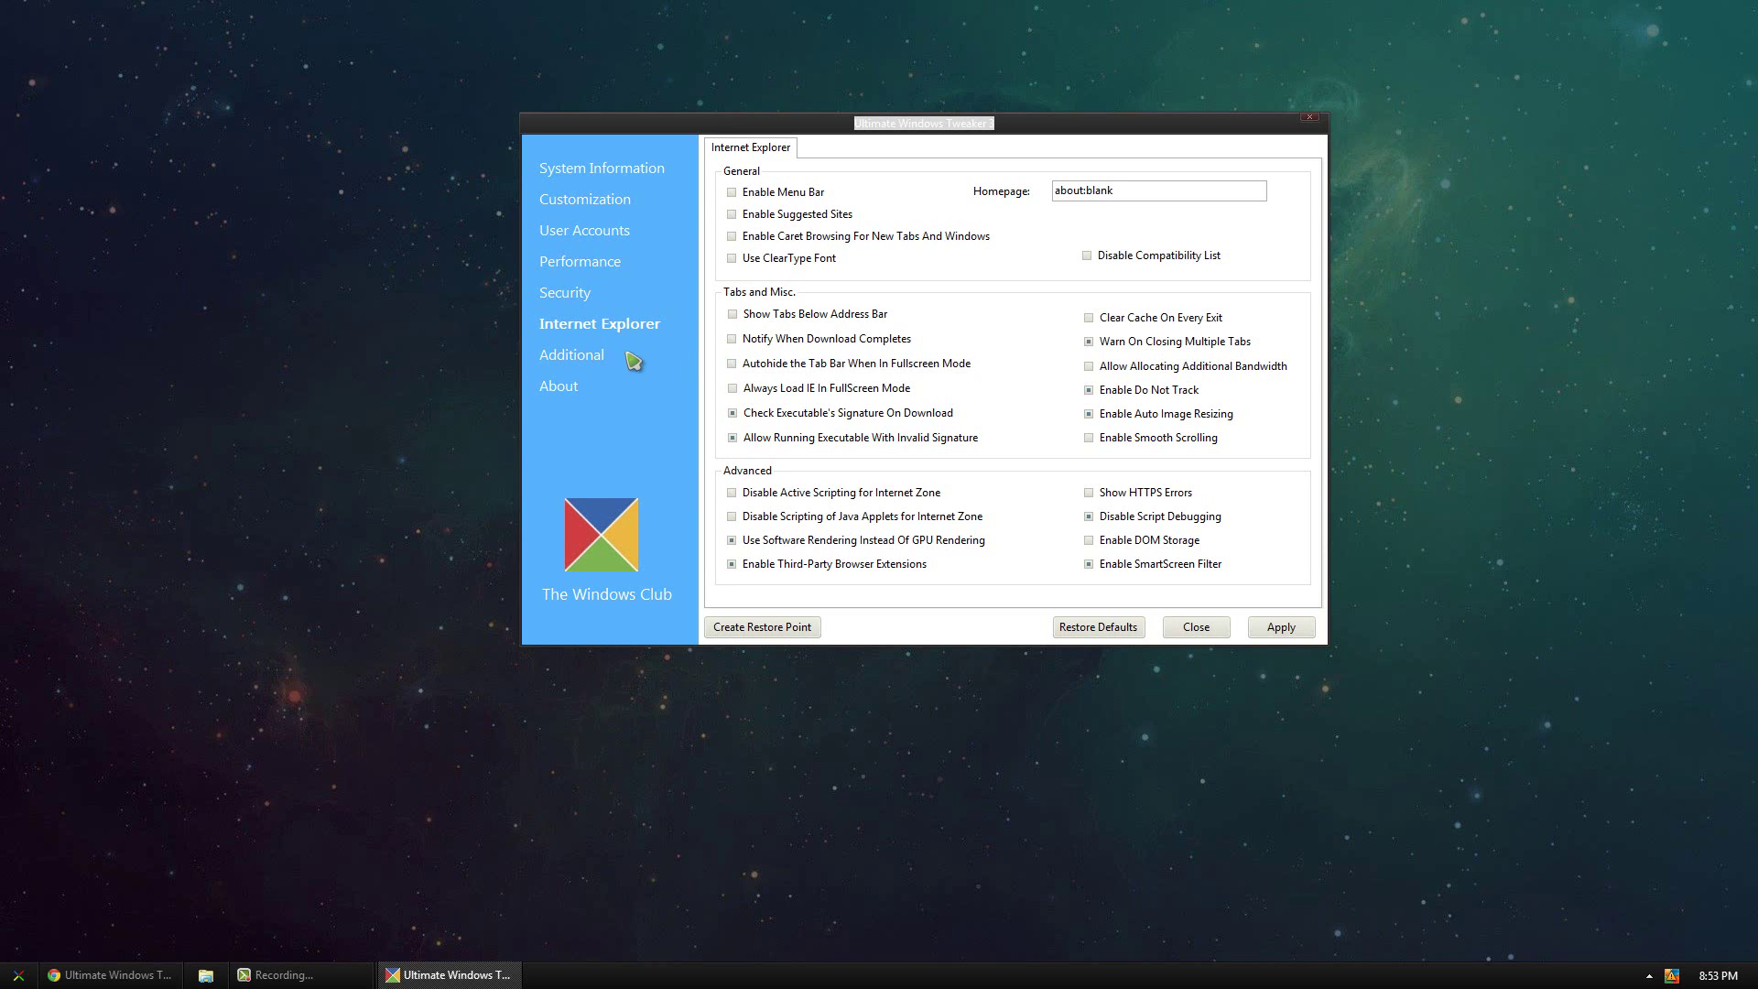
Turn off Use Small Taskbar Icons in the additional tweaks and apply the change.
left_click(586, 357)
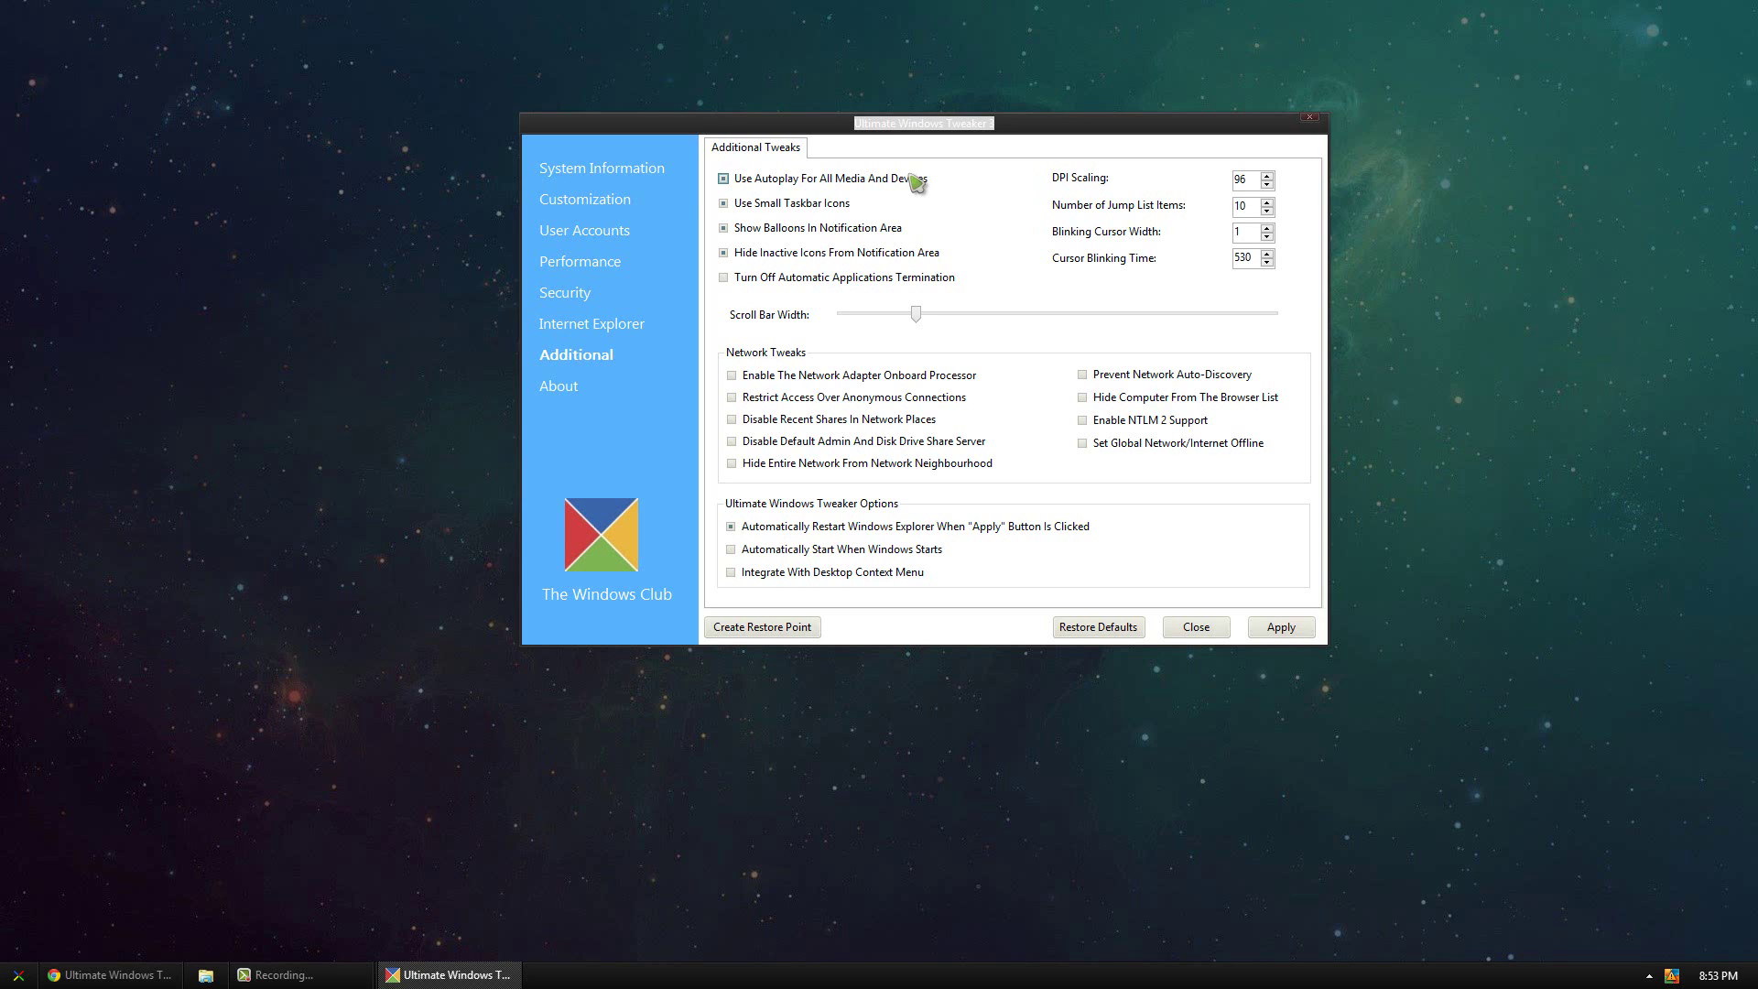
left_click(826, 203)
left_click(1289, 627)
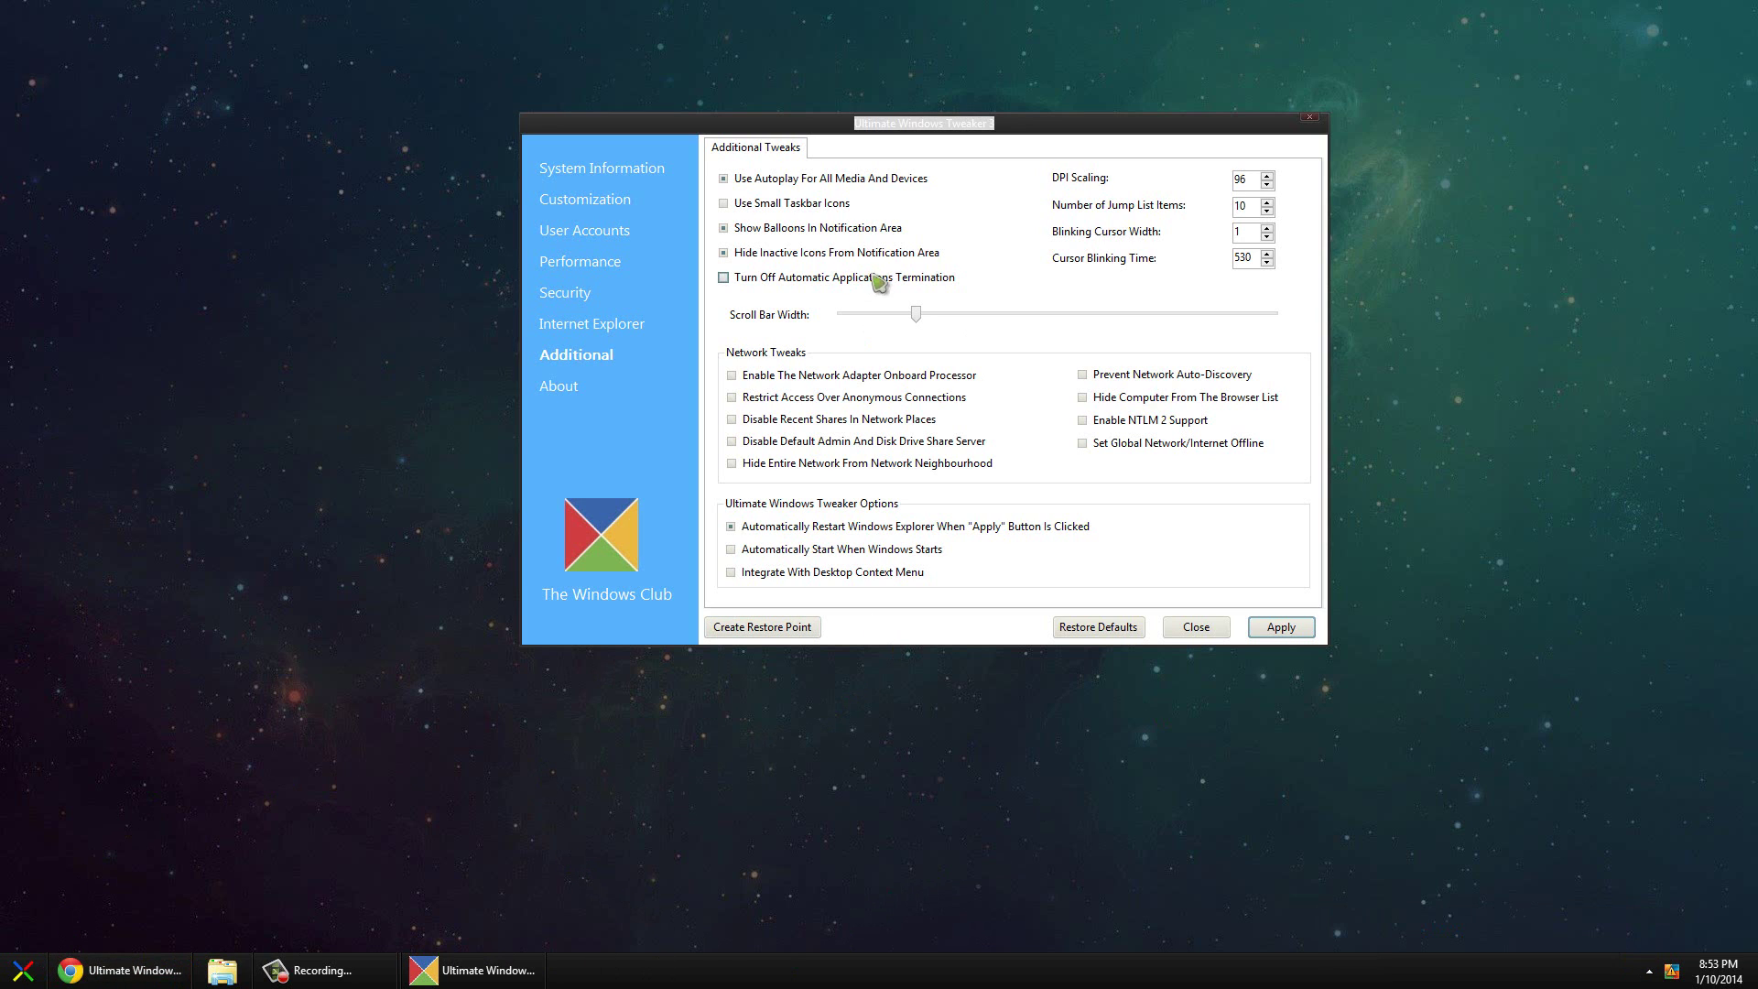
Turn Use Small Taskbar Icons back on and apply the tweak.
left_click(818, 205)
left_click(1285, 627)
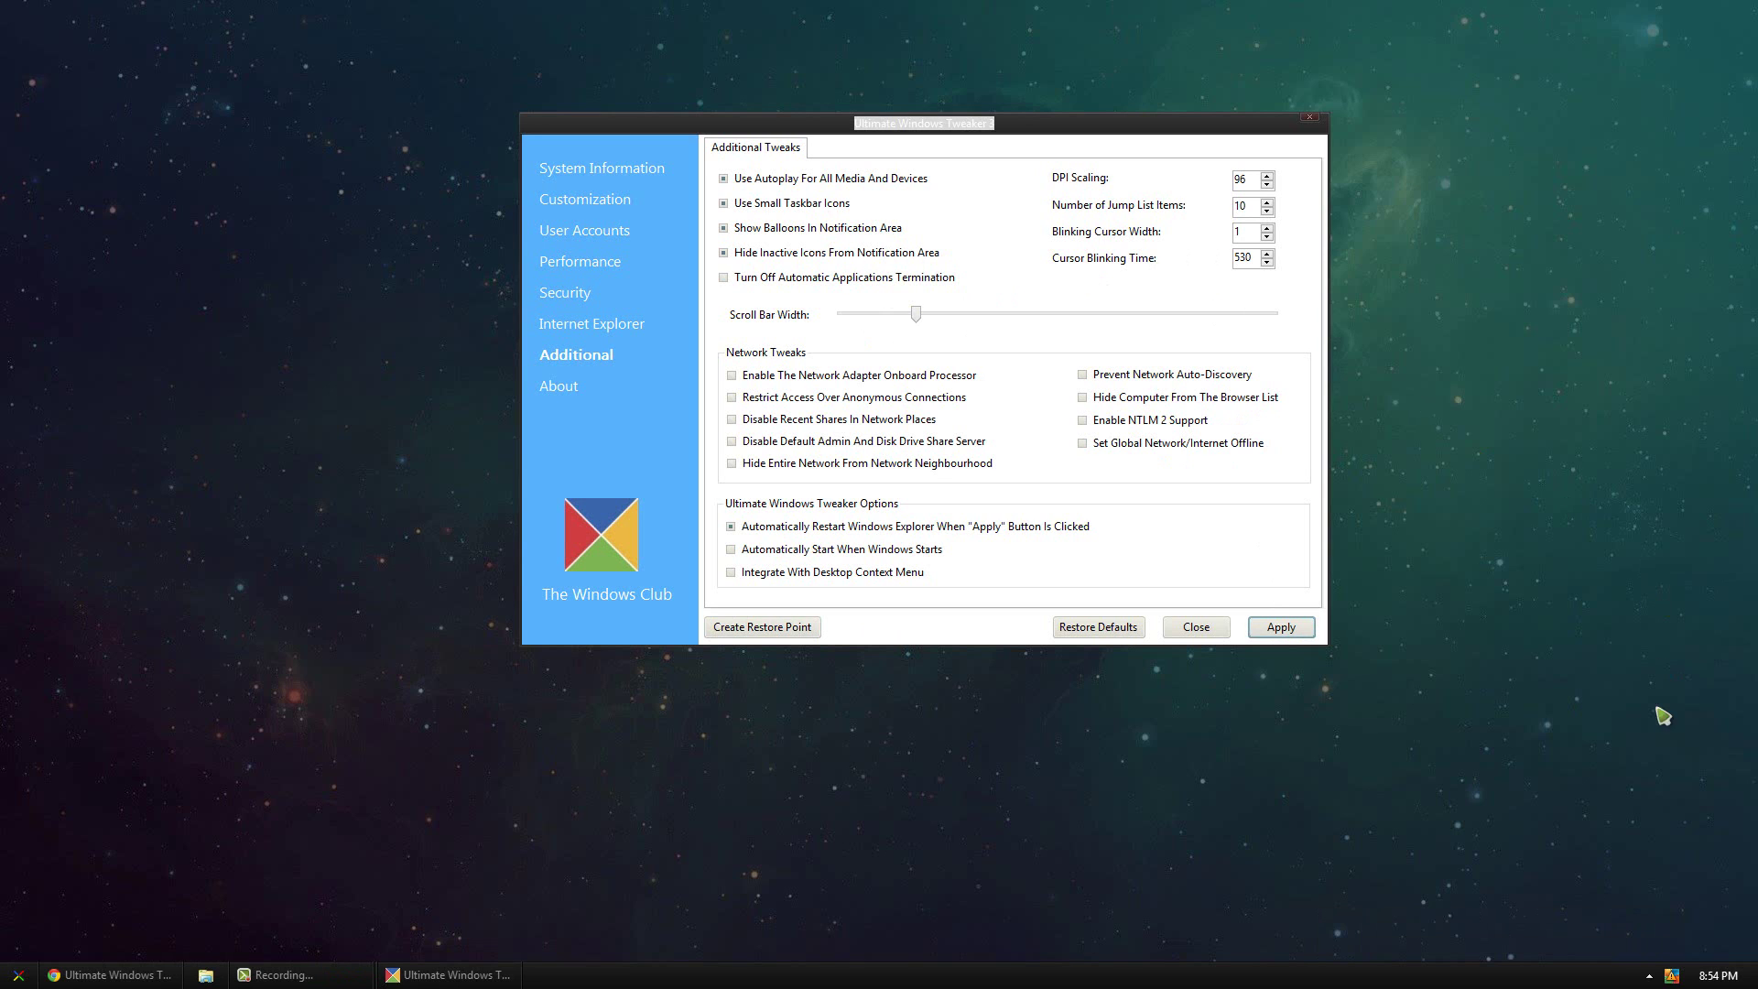
Inspect the hidden notification area icons and the desktop context menu, dismissing each one.
left_click(1621, 975)
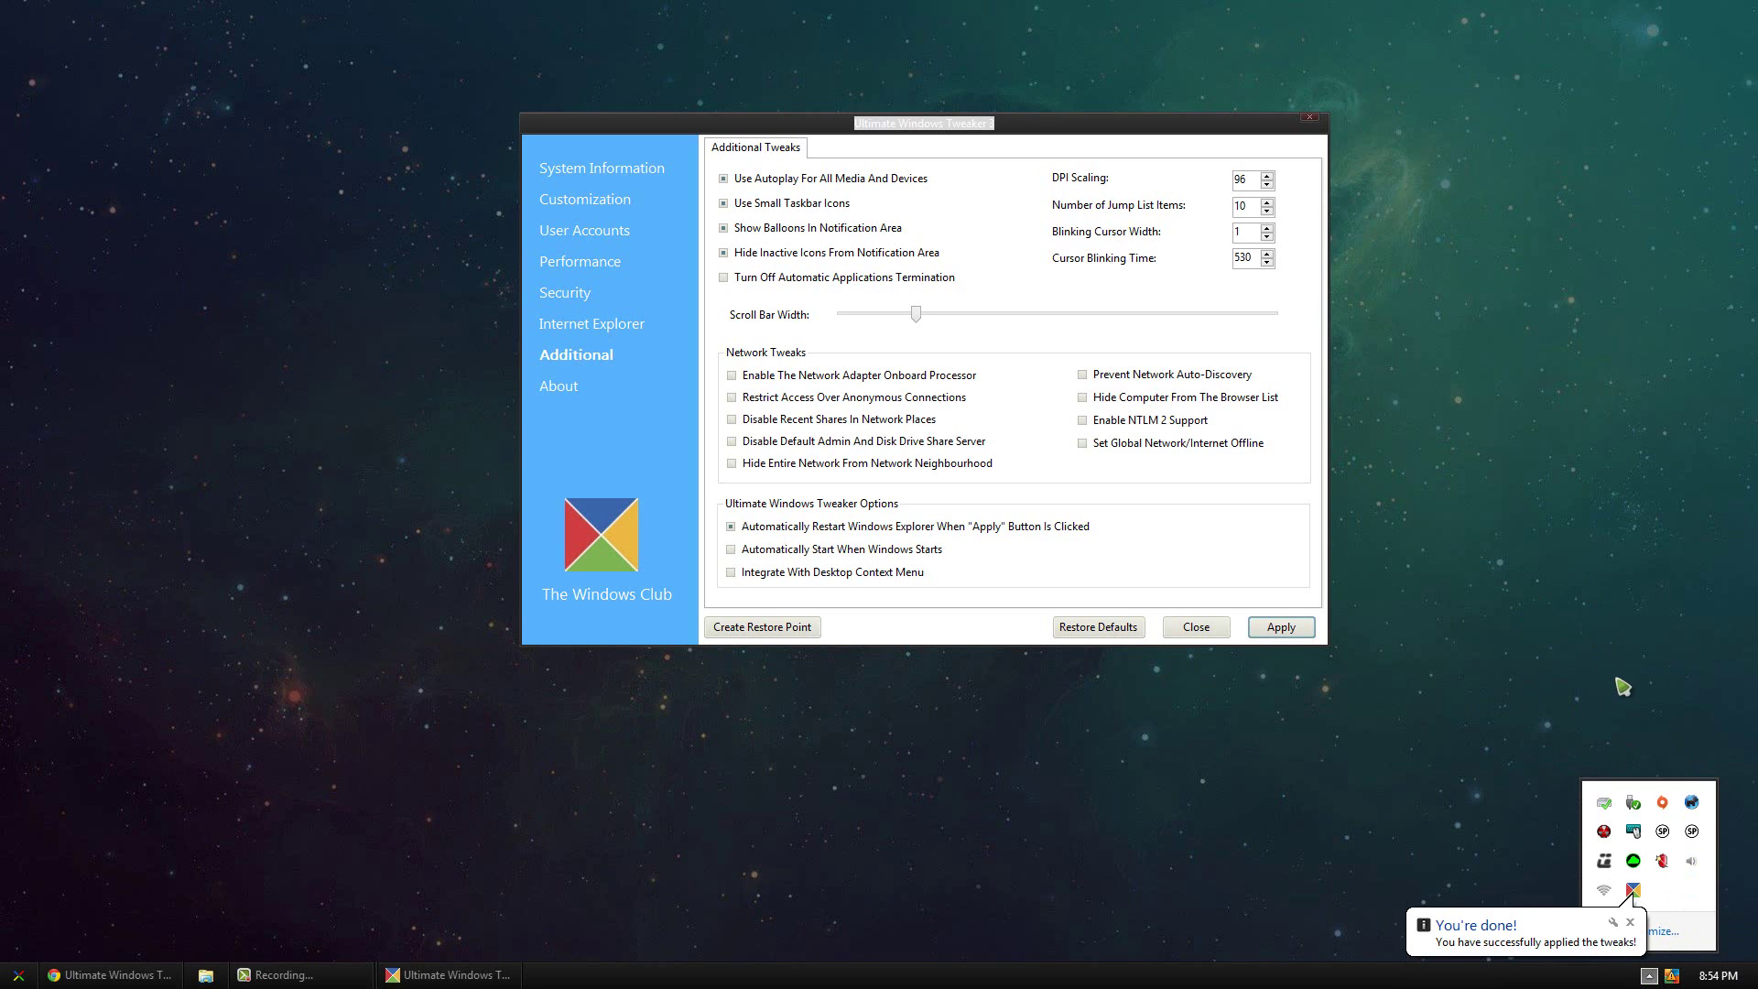
left_click(1632, 948)
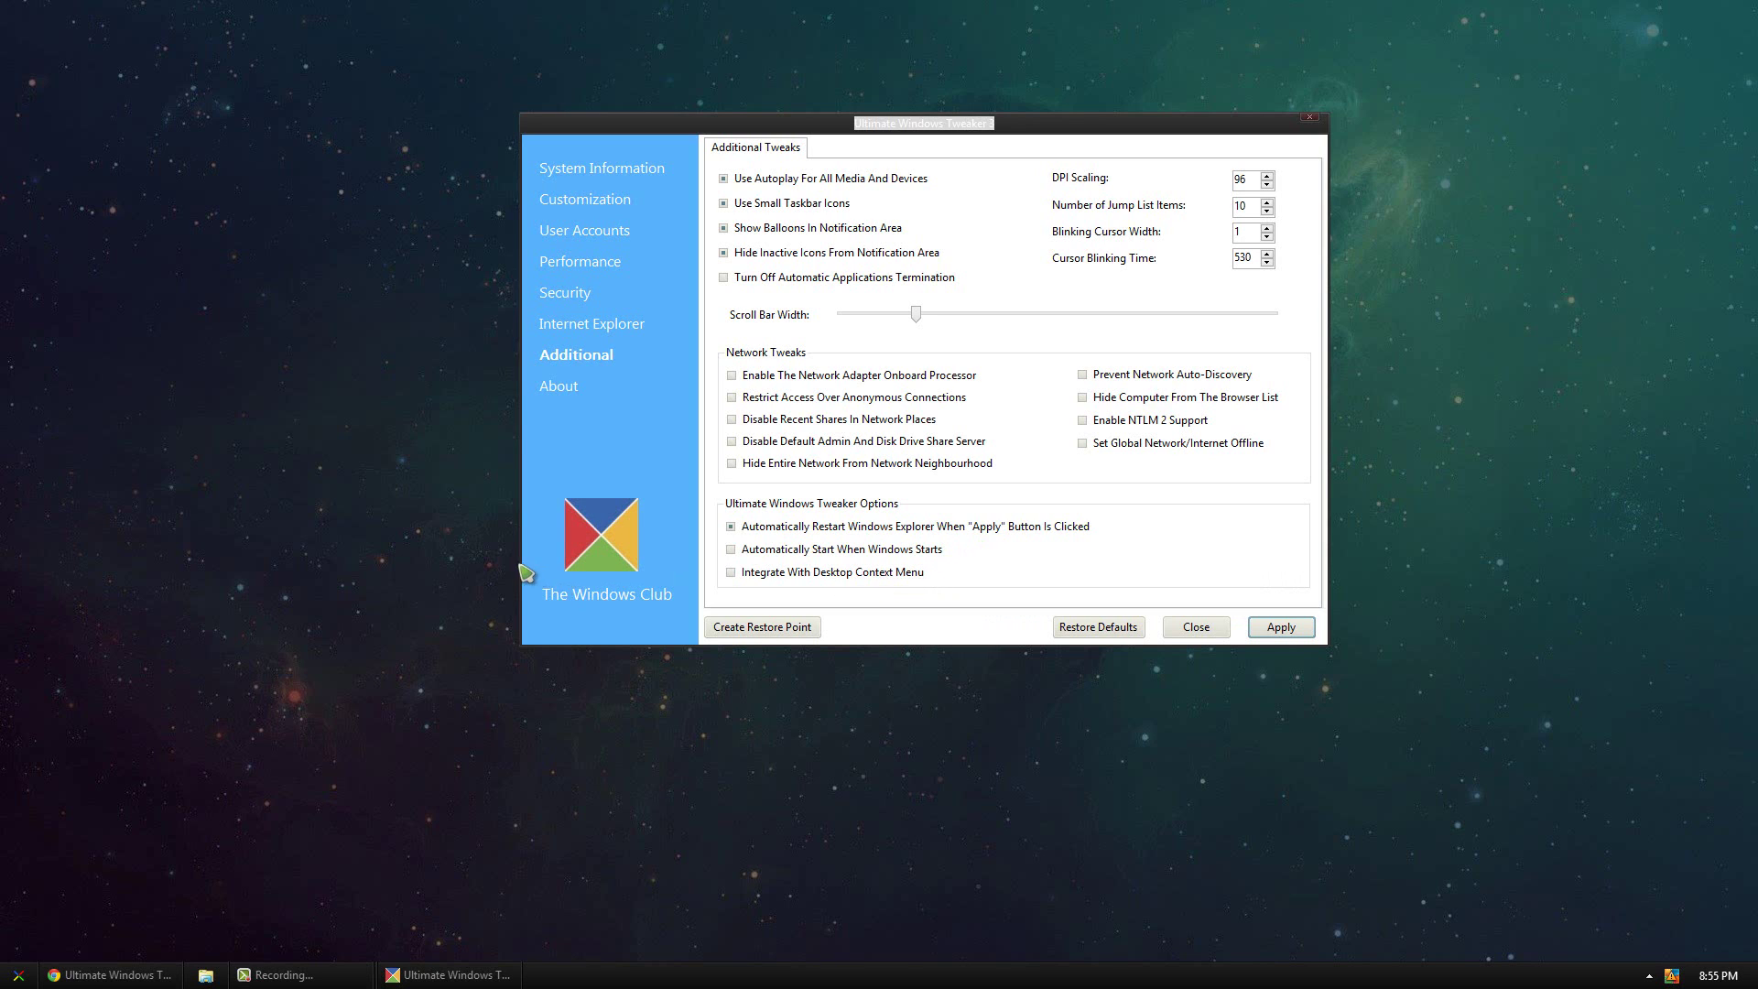
right_click(339, 470)
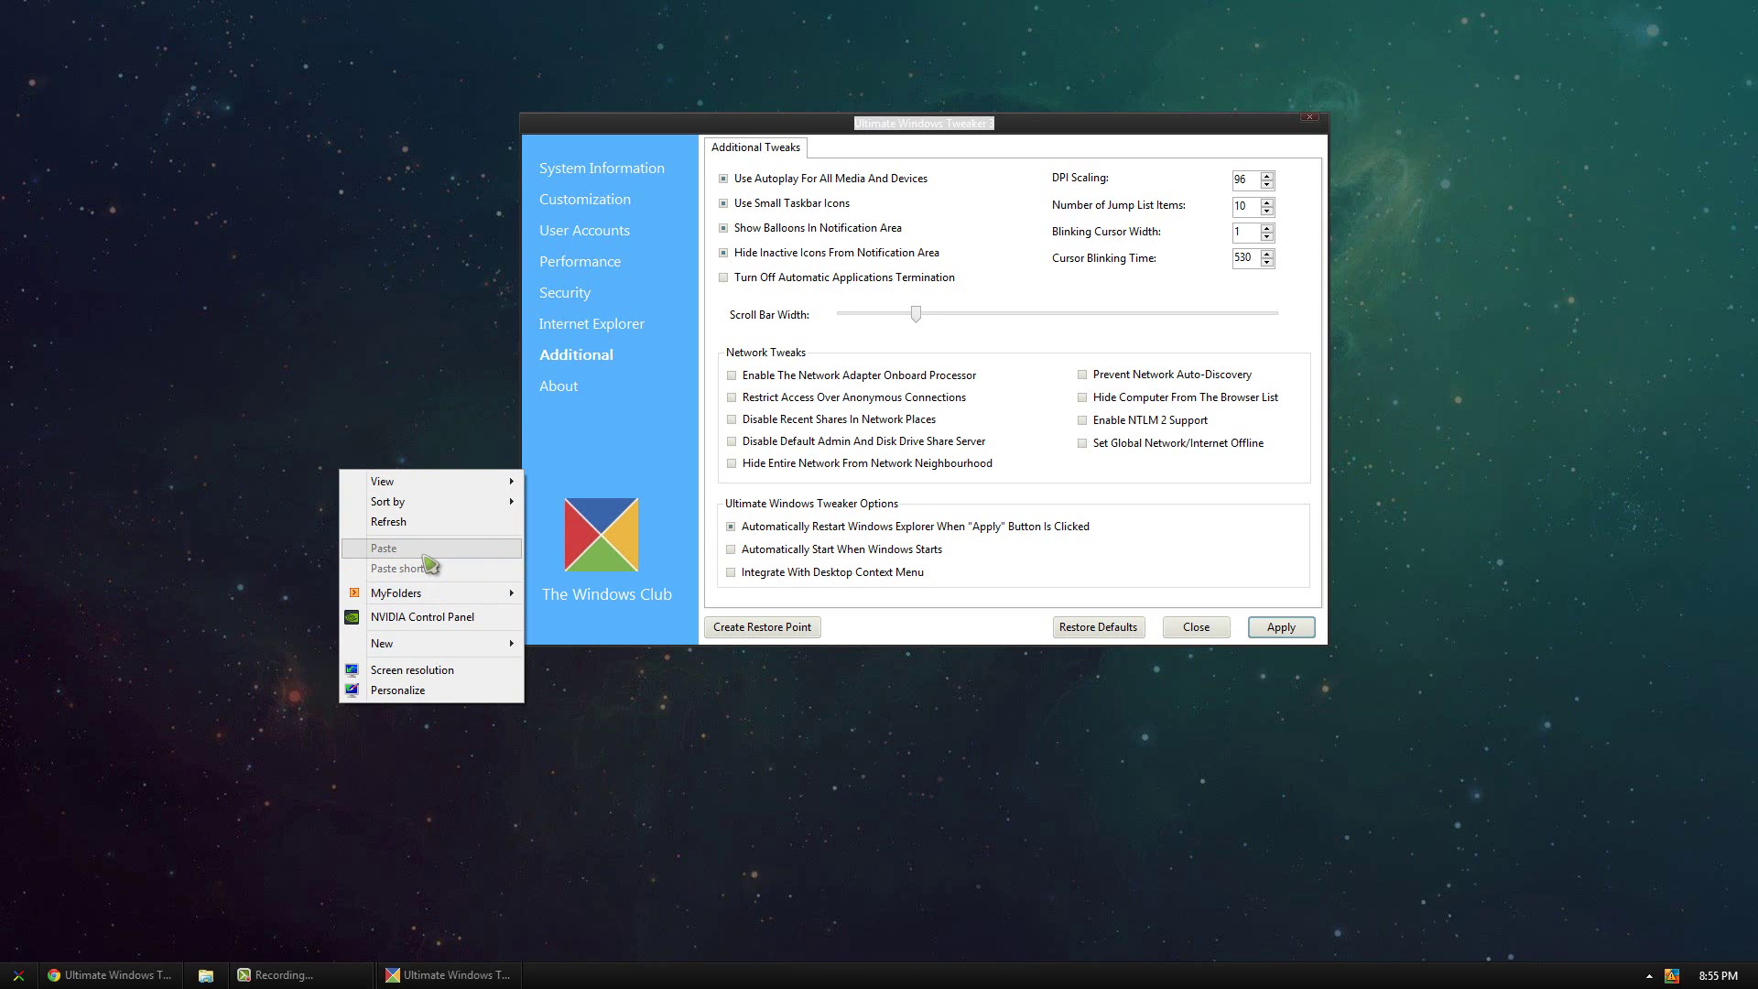
left_click(415, 331)
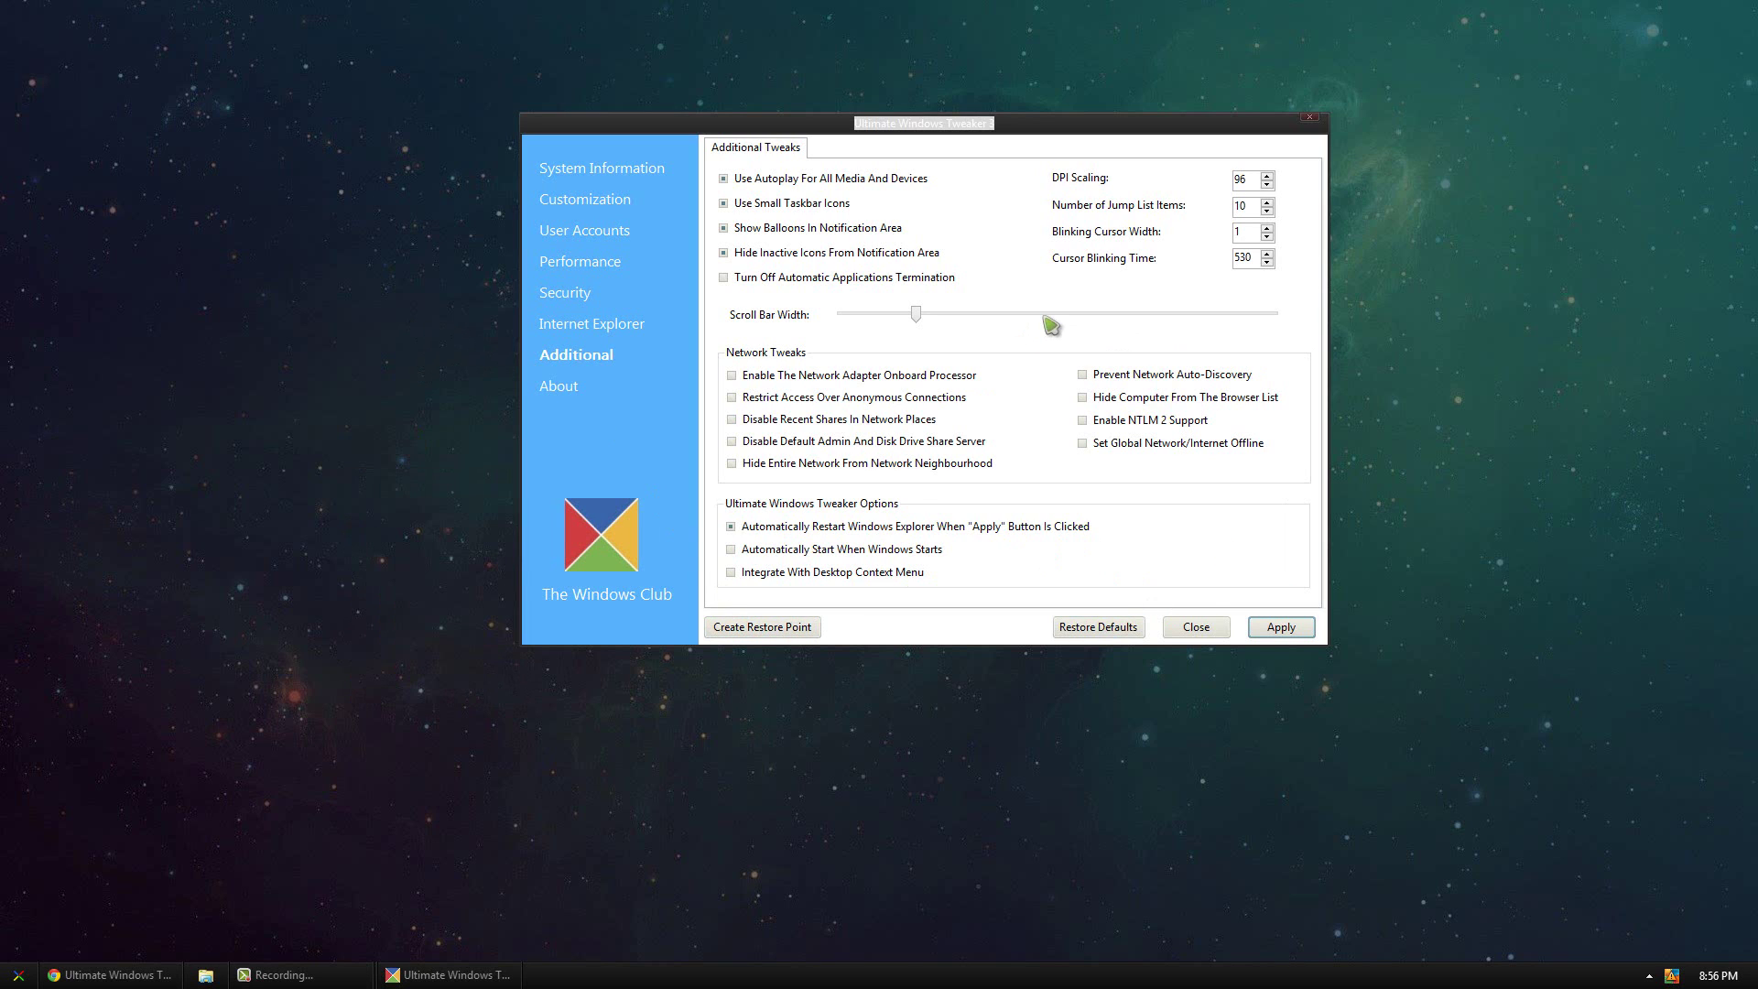
Close the tweaker window.
left_click(1252, 634)
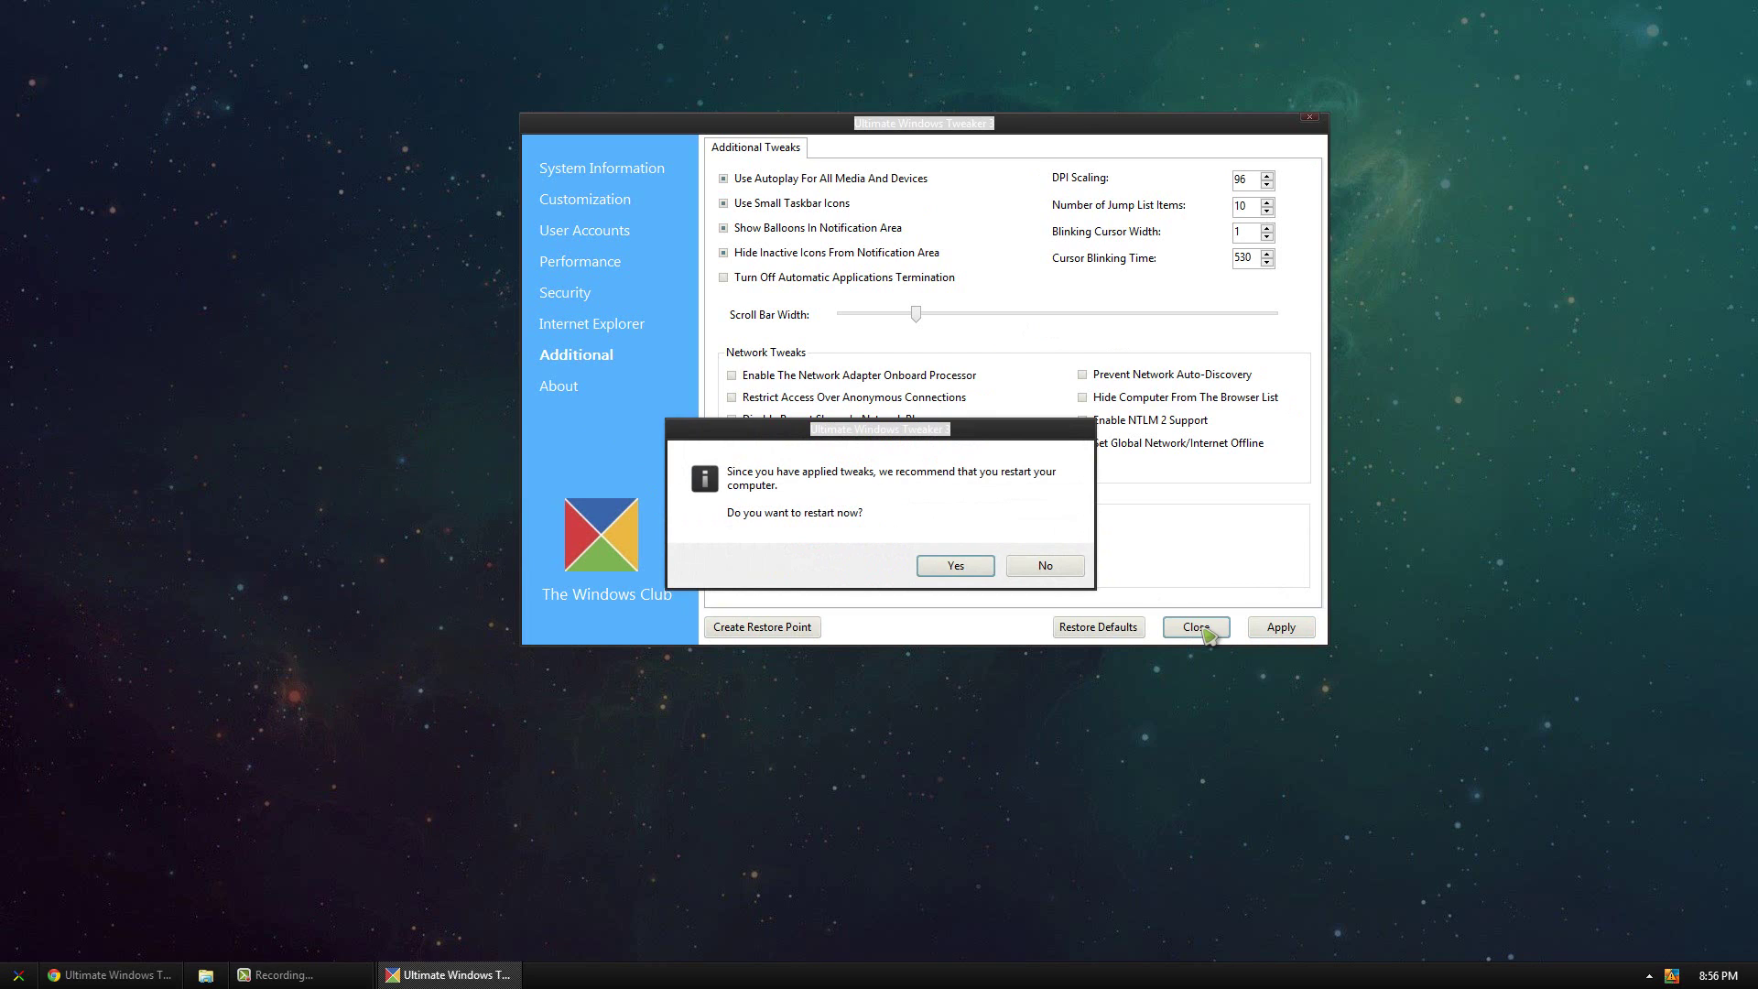